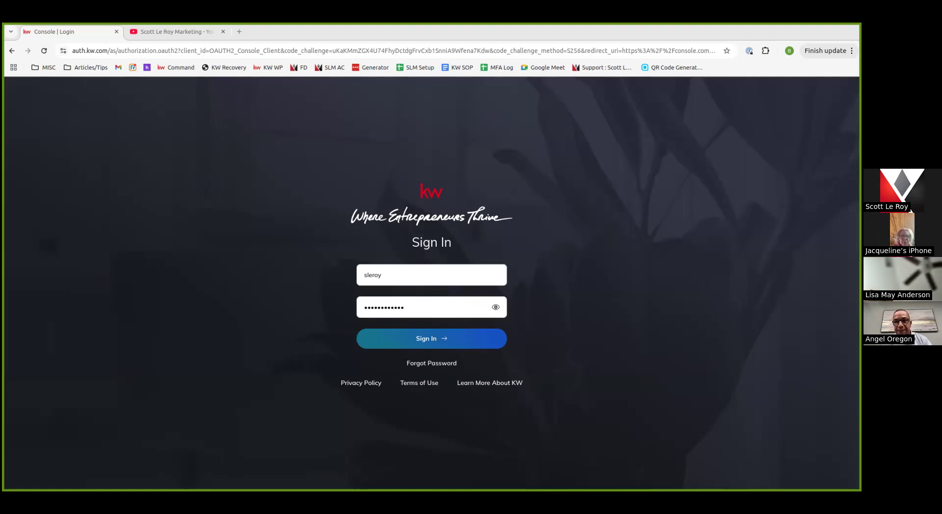
On the marketing channel's YouTube page, show all uploaded videos, starting with 'Build Your Social Media 1/10'
click(166, 33)
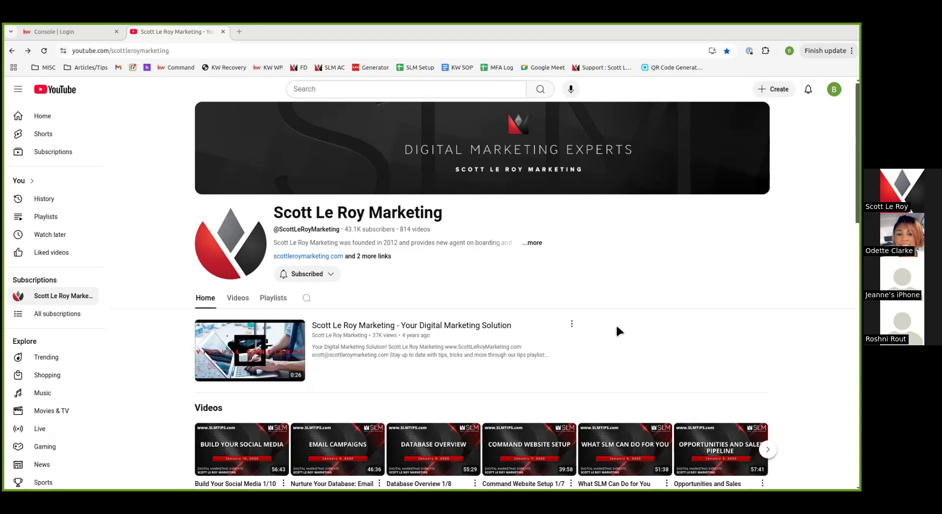
scroll(682, 349, down, 2)
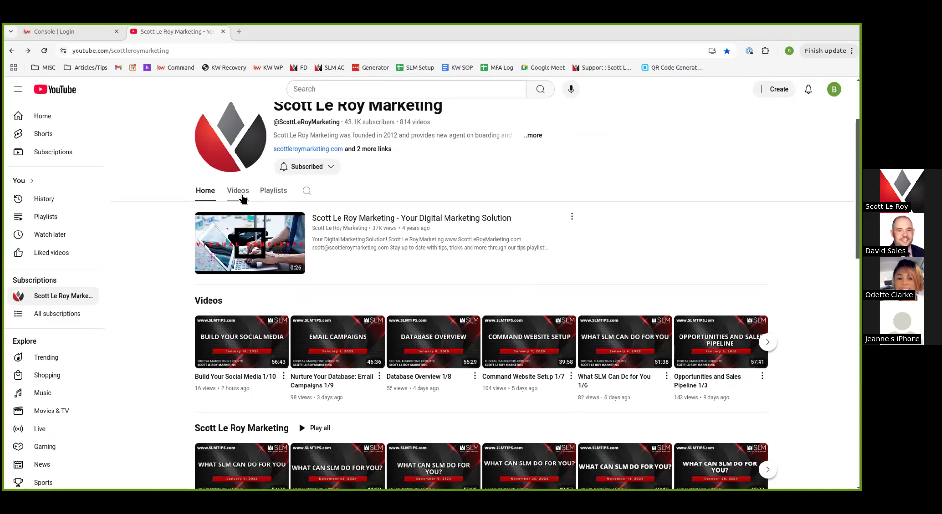
click(240, 192)
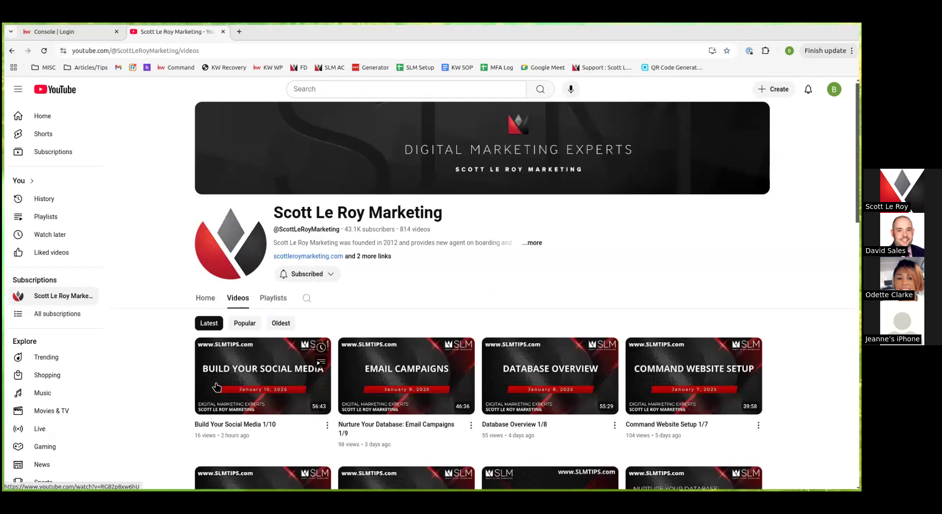
scroll(217, 388, down, 2)
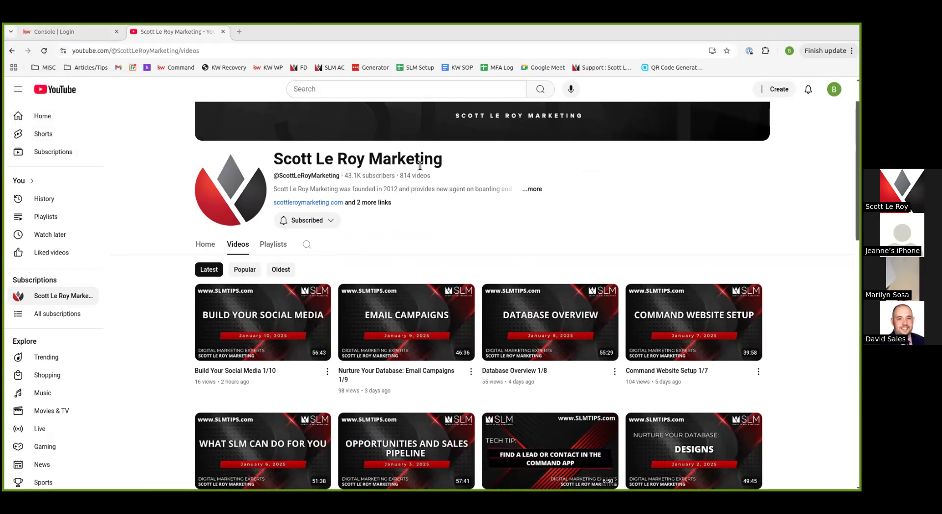
Return to the Console | Login tab, where the KW sign-in details are filled in
click(57, 30)
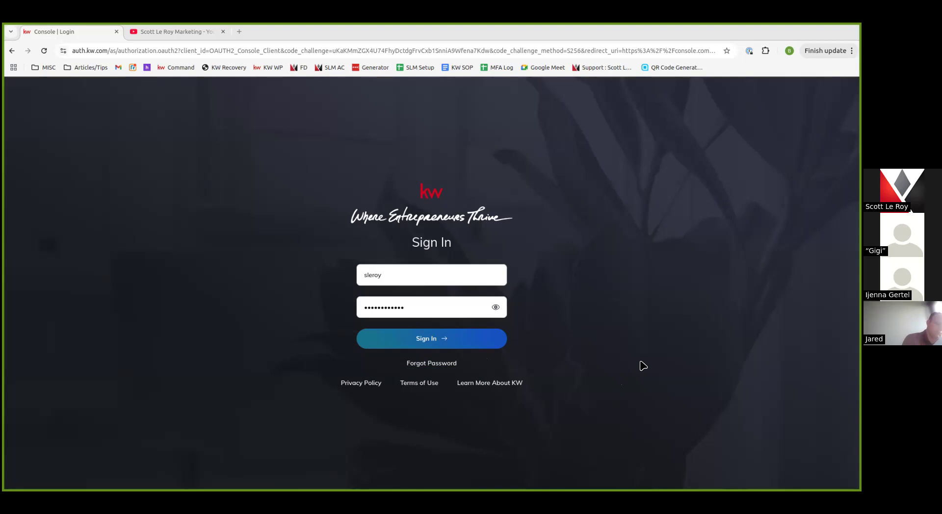
Sign in to KW Command and bring up Customize Home from the dashboard
click(485, 347)
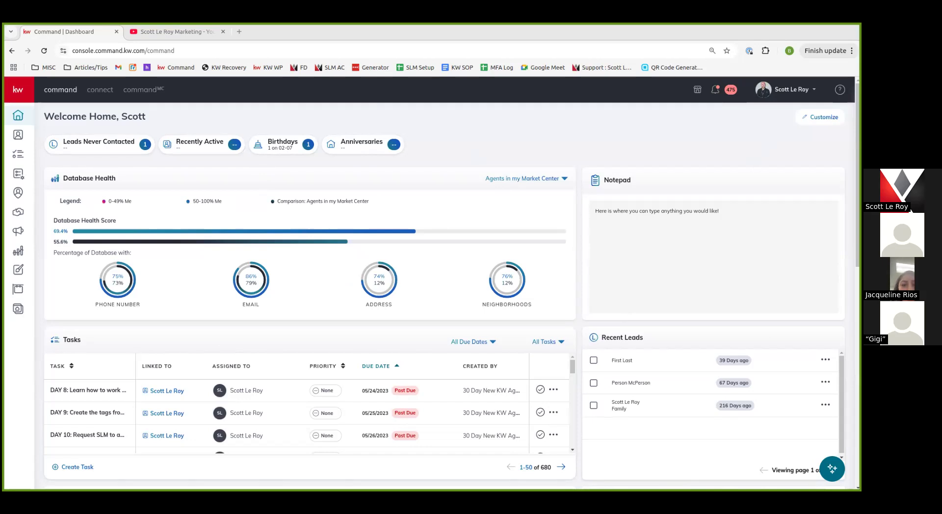
click(819, 117)
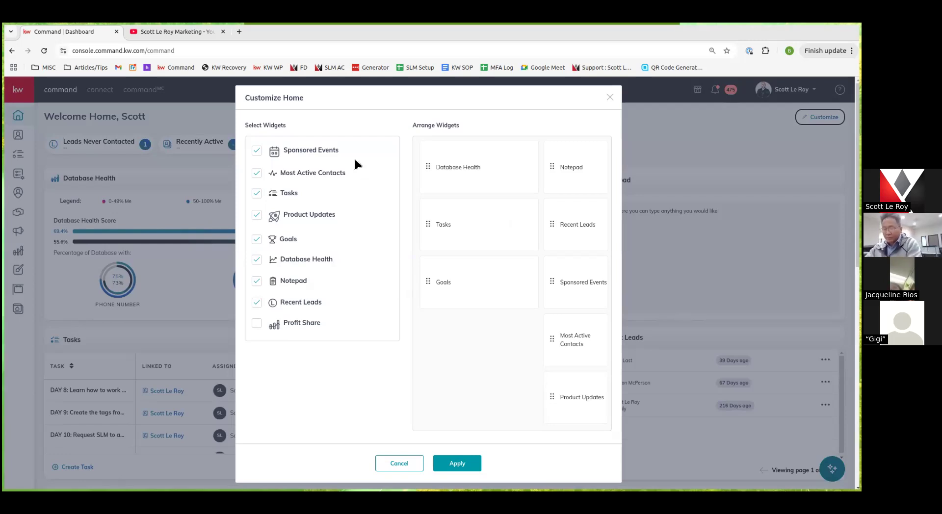
Remove Product Updates, move Recent Leads beside Tasks and Database Health below, and apply
click(257, 214)
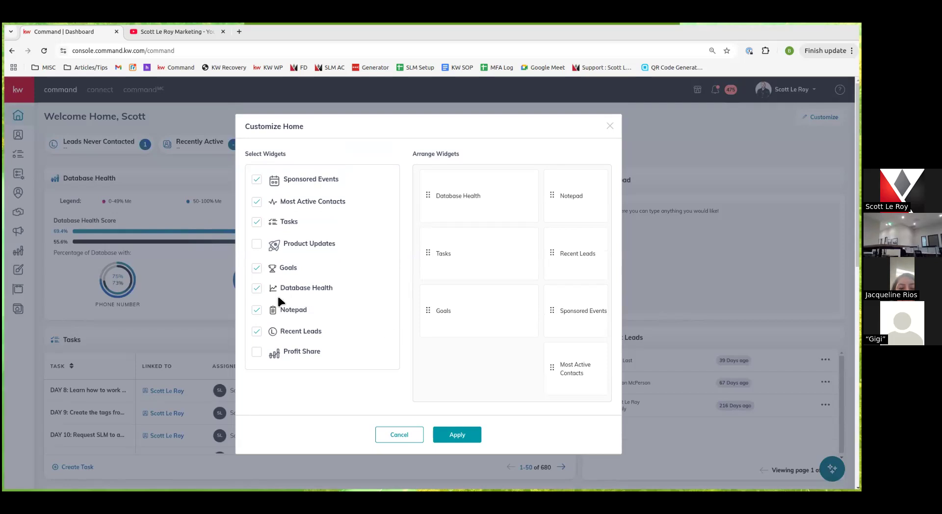
click(256, 332)
click(256, 349)
drag(549, 255, 522, 174)
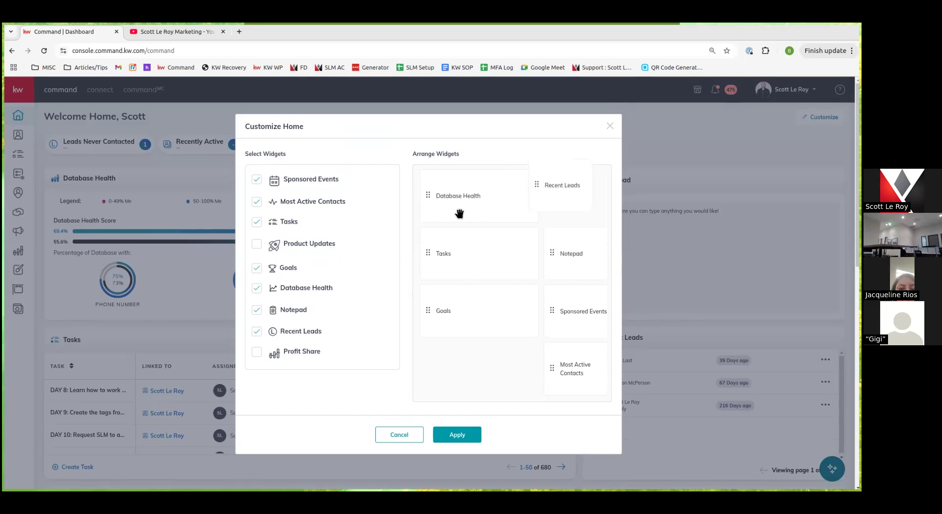
mouse_move(427, 192)
mouse_down()
mouse_move(435, 204)
mouse_move(427, 268)
mouse_up()
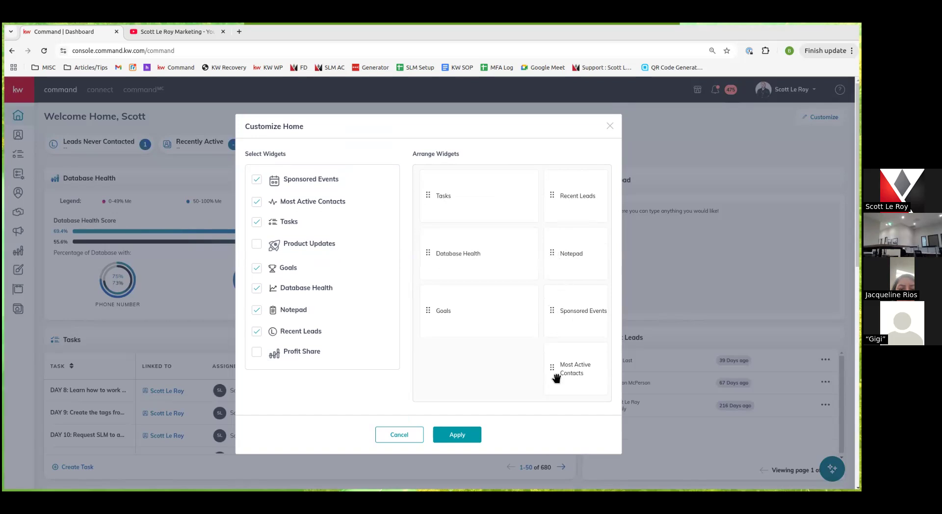
click(461, 435)
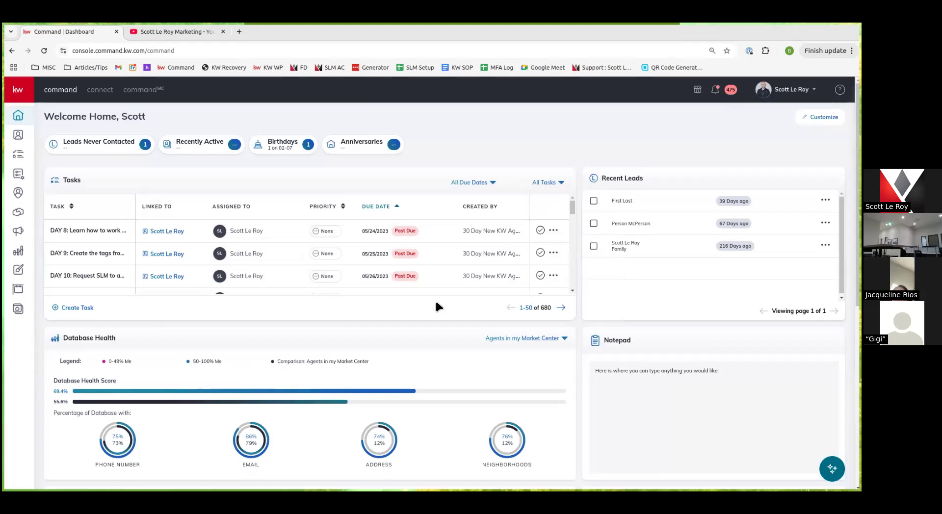
scroll(225, 246, down, 7)
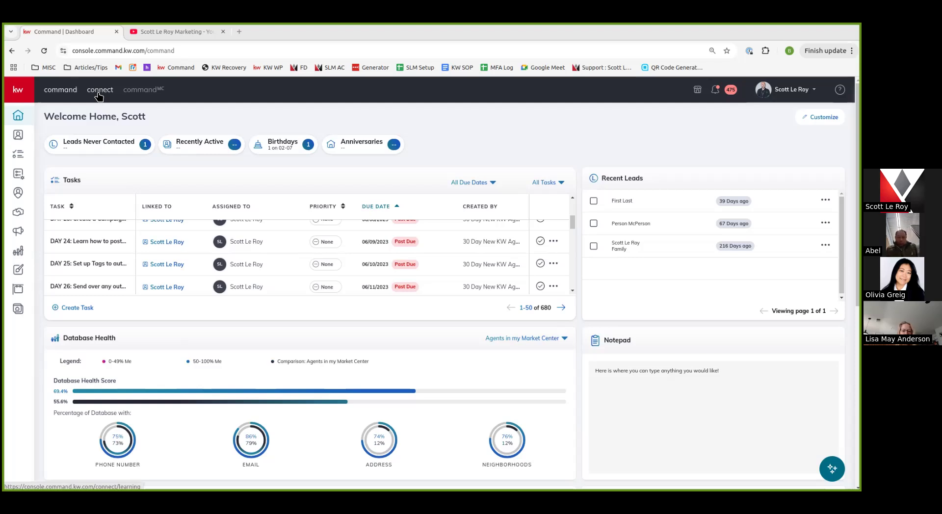
Search Connect learning content for 'ignite'
click(98, 91)
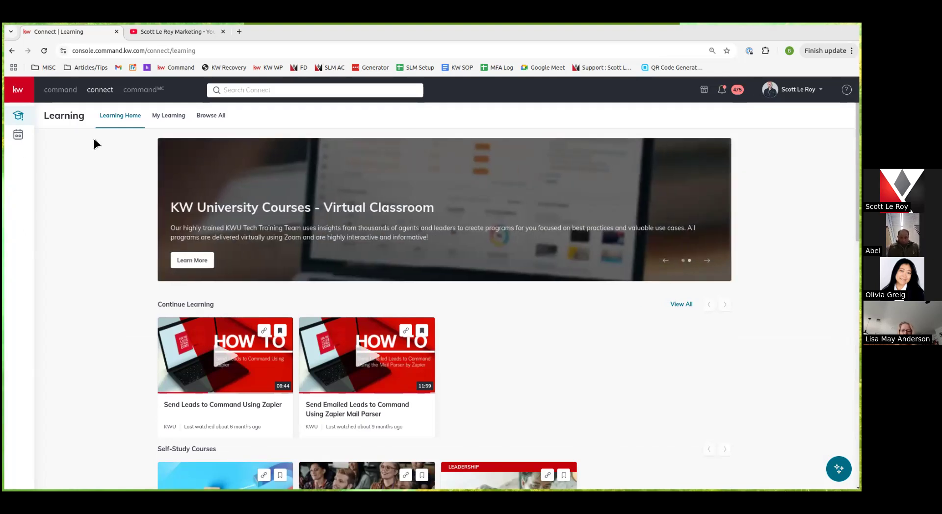
click(320, 89)
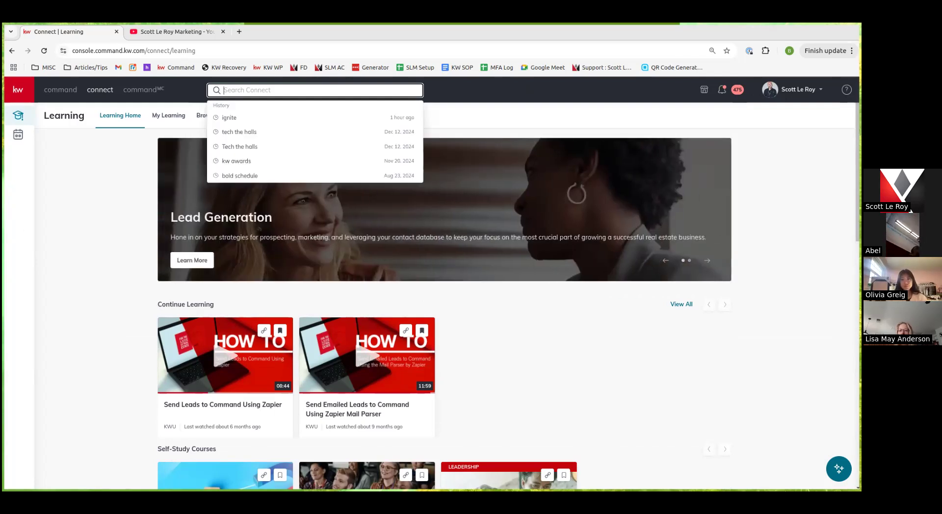
text(igni)
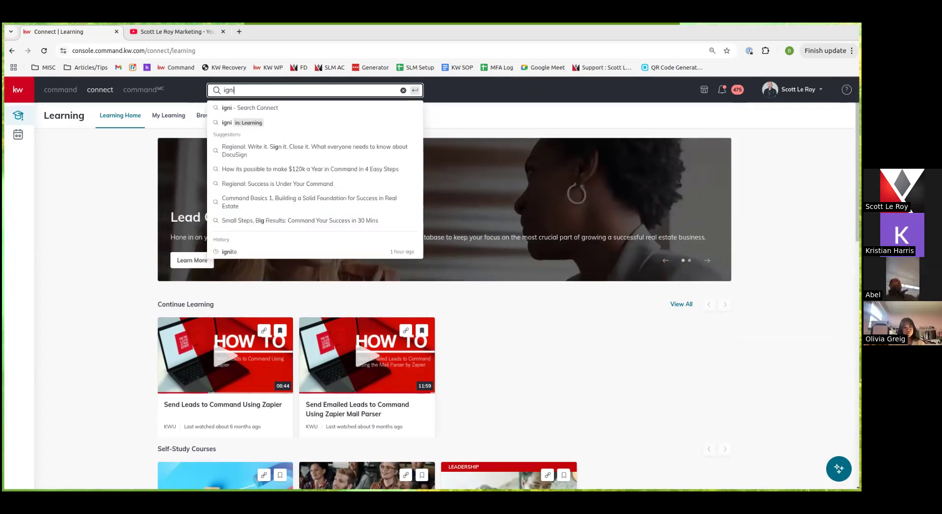
text(te)
key(Return)
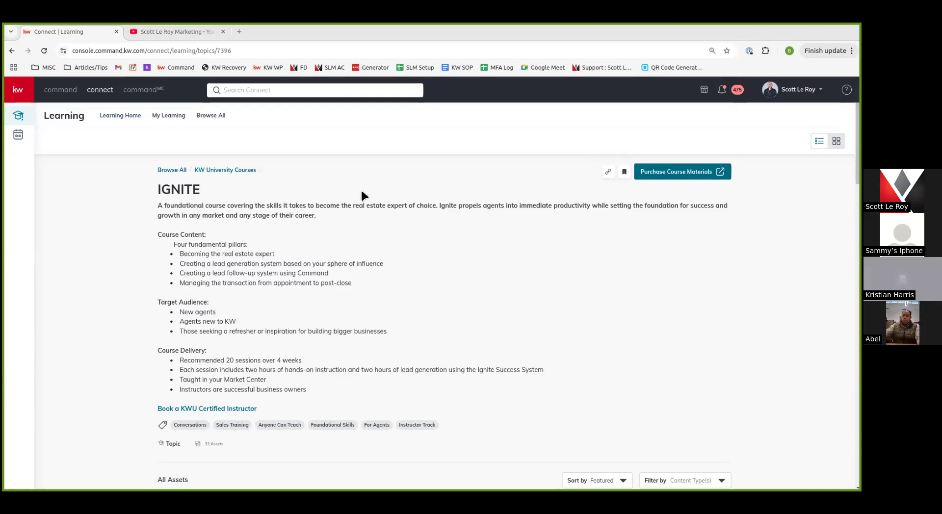
Scroll through the IGNITE course page back to its title, then go to My Bookmarks
scroll(168, 281, down, 5)
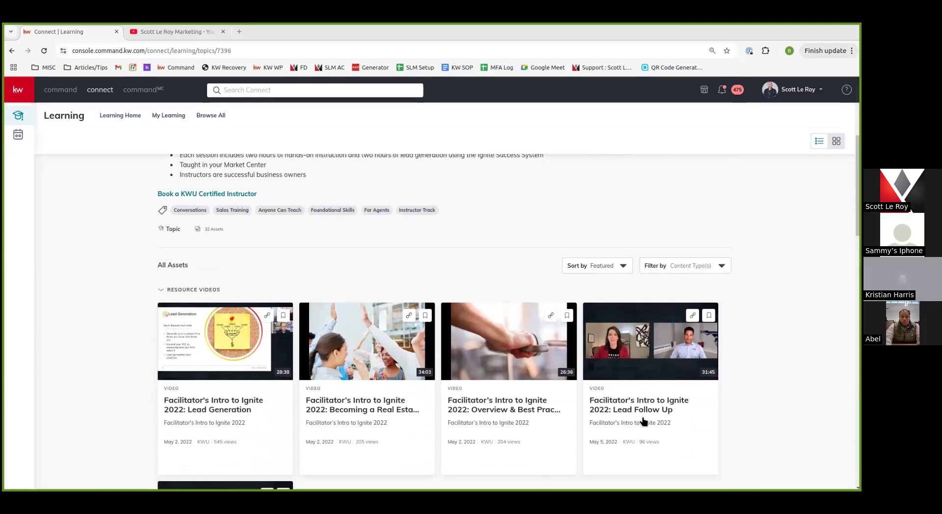
scroll(673, 370, down, 1)
scroll(672, 370, down, 10)
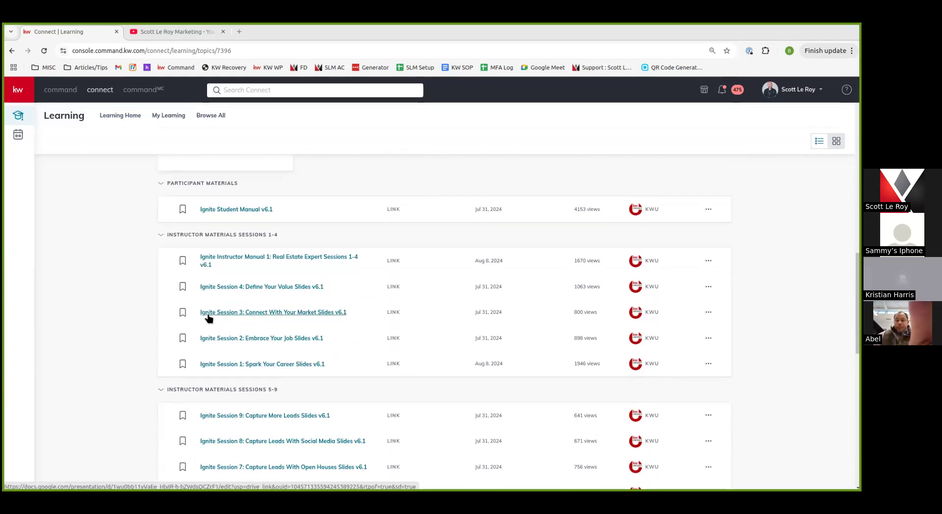
scroll(160, 315, down, 8)
scroll(161, 315, down, 4)
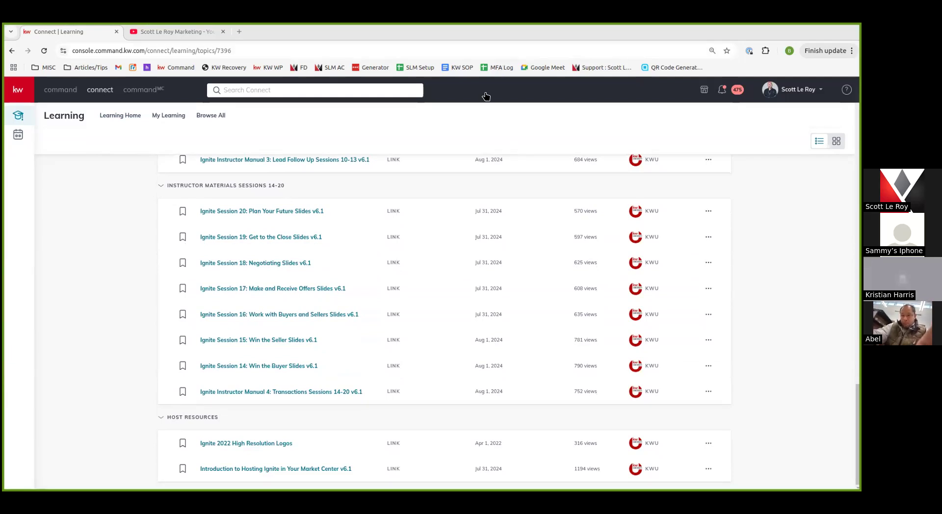
scroll(495, 219, up, 7)
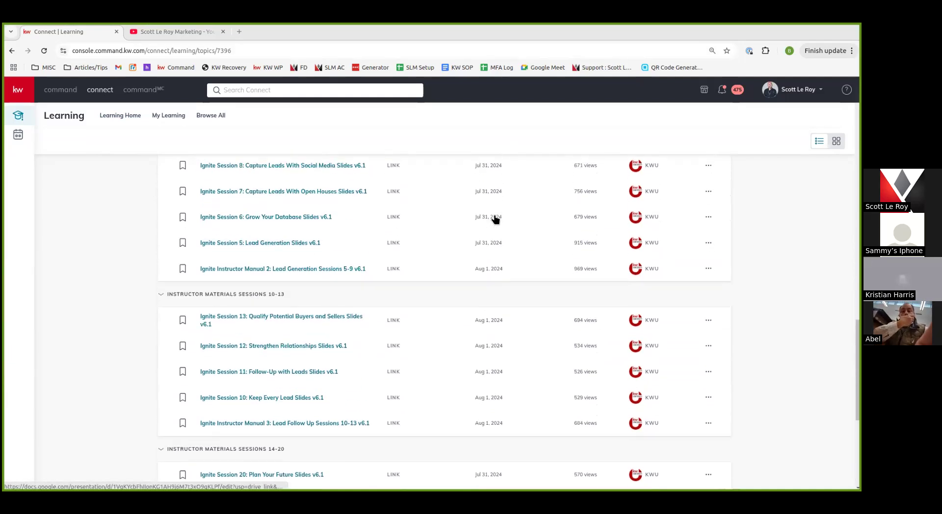
scroll(495, 219, up, 7)
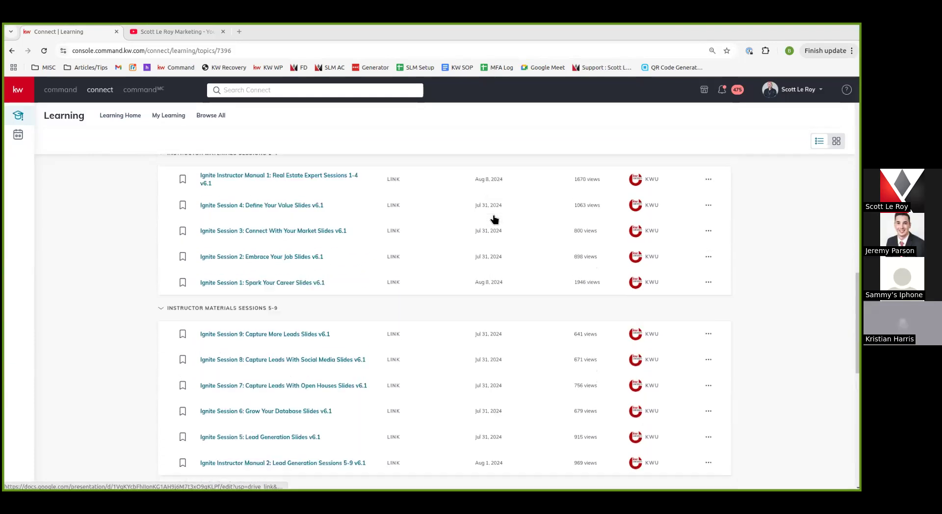
scroll(497, 216, down, 9)
scroll(496, 216, down, 4)
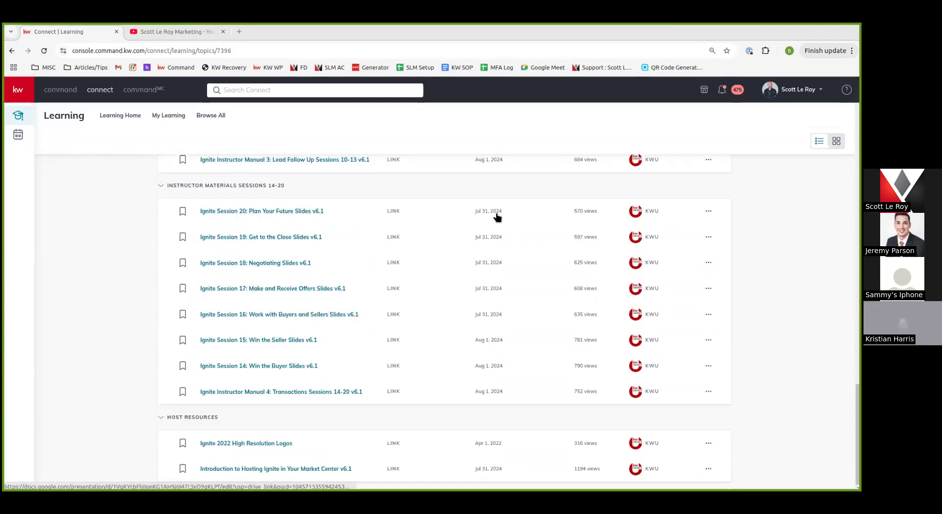
scroll(486, 250, up, 15)
scroll(487, 250, up, 1)
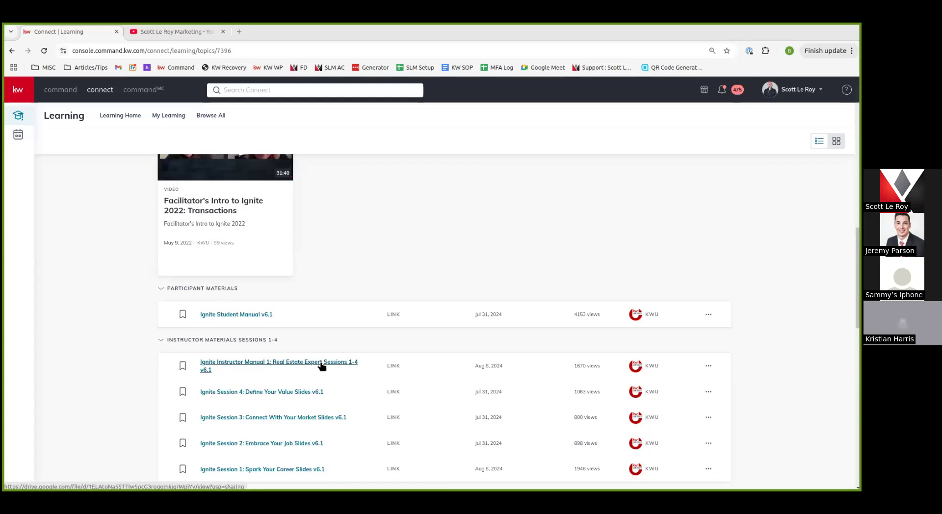
scroll(322, 363, down, 3)
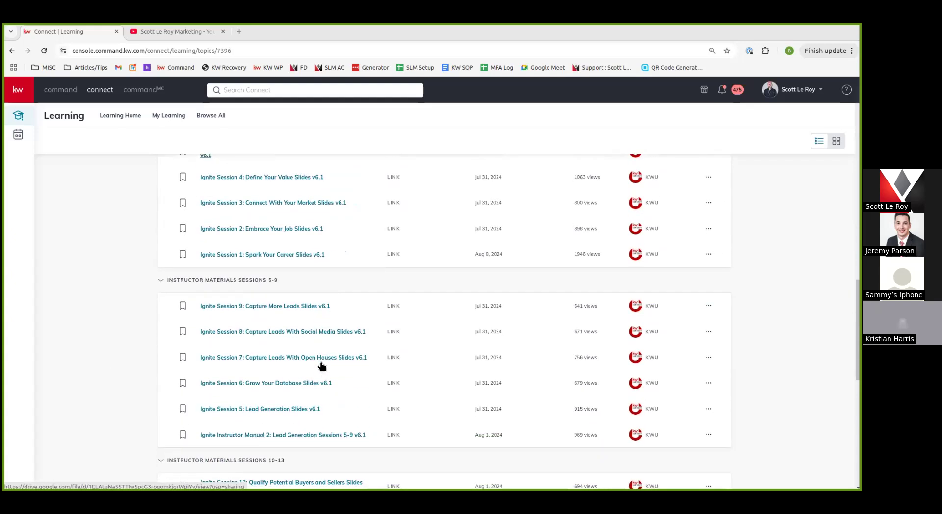
scroll(321, 365, up, 15)
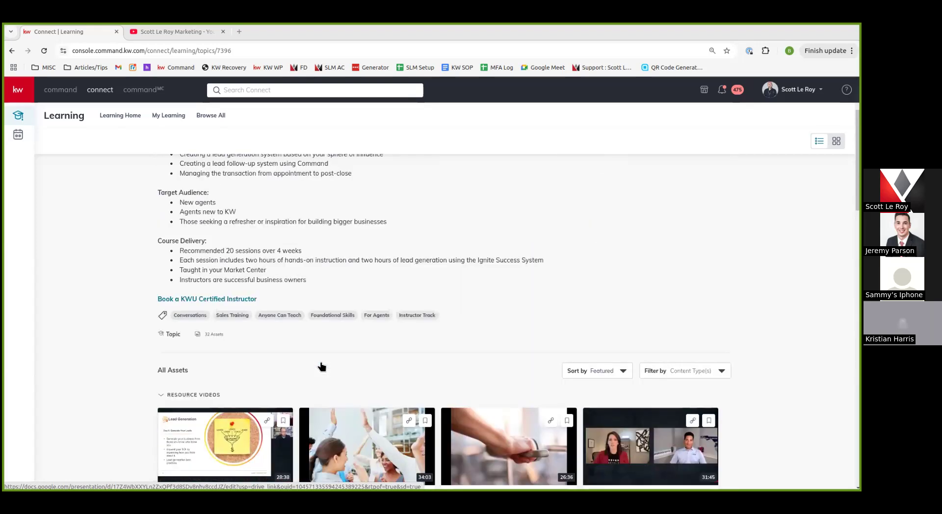
scroll(321, 365, up, 2)
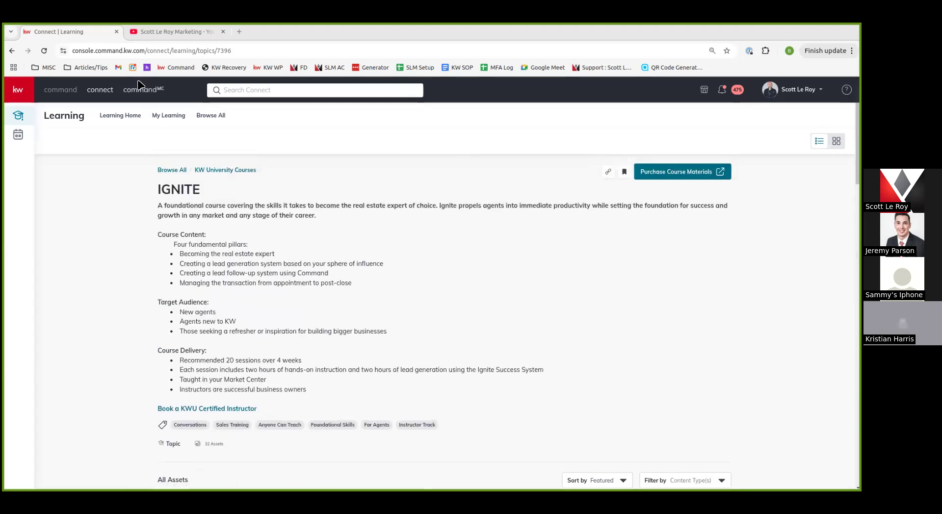
click(175, 118)
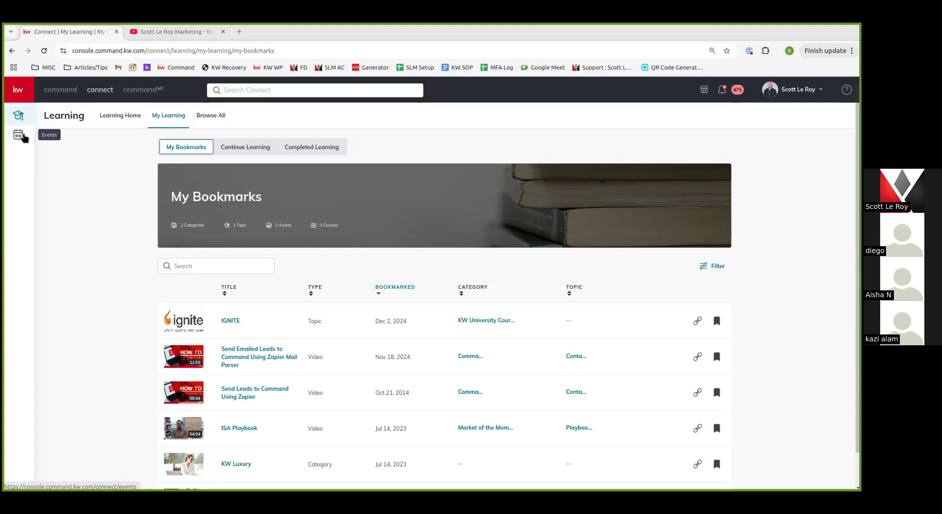
Open the Connect Events listing and remove its Signature filter
click(19, 135)
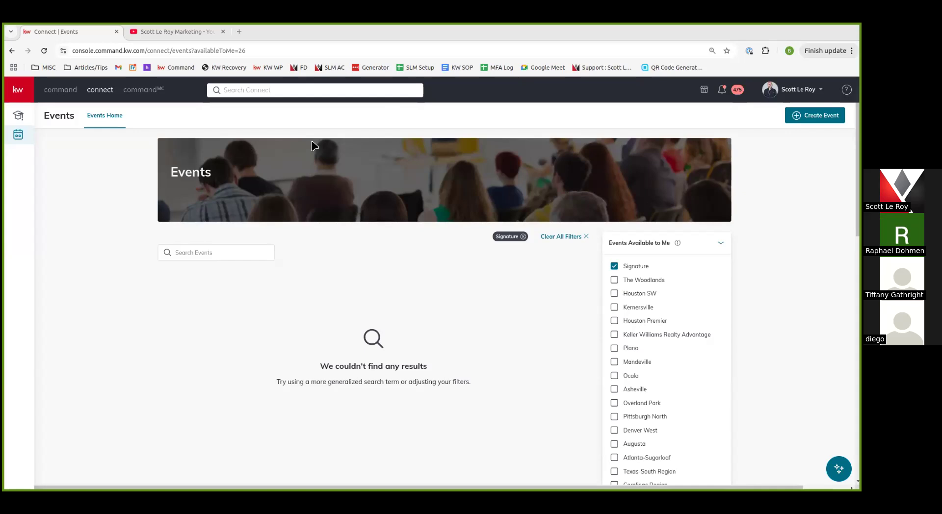
click(523, 237)
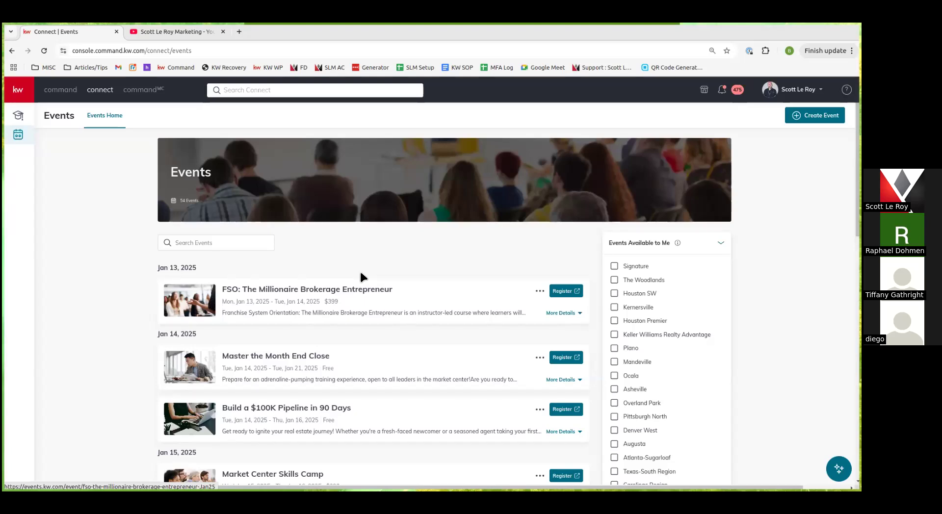
Scroll through the 54 unfiltered events and filter panel, then back to the top
scroll(663, 407, down, 2)
scroll(663, 400, down, 4)
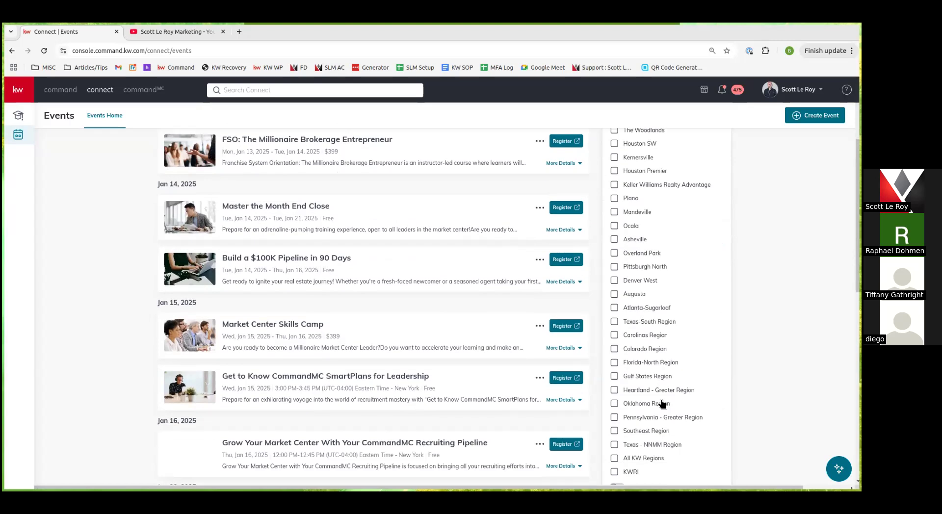
scroll(665, 323, up, 5)
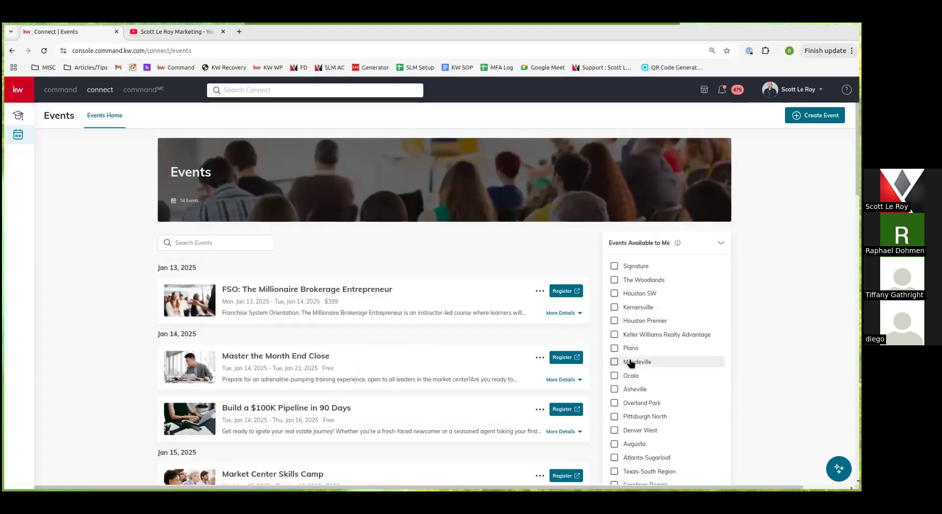
scroll(695, 384, down, 8)
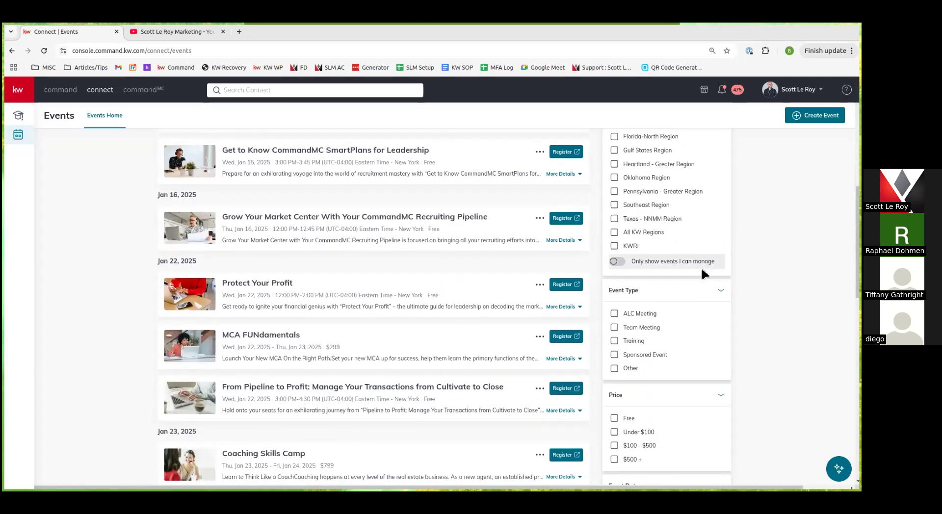
scroll(679, 417, down, 1)
scroll(680, 419, down, 1)
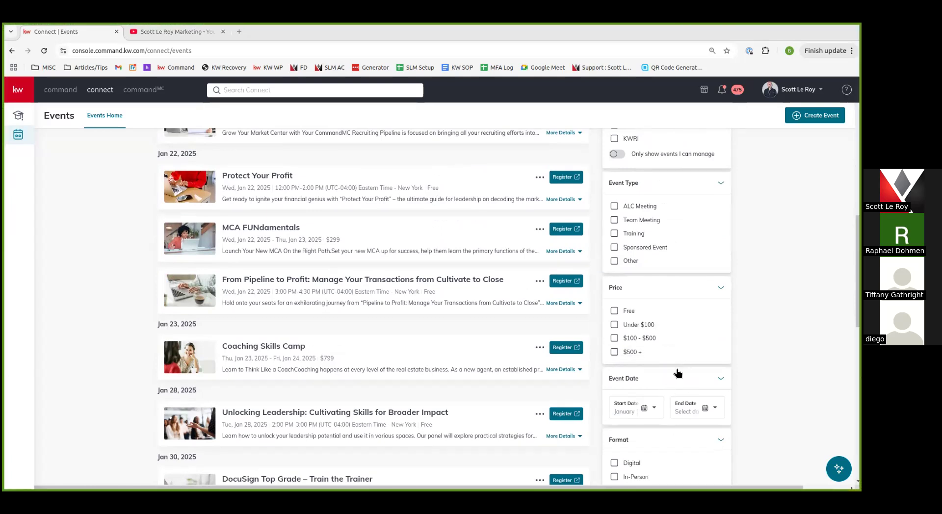
scroll(677, 373, down, 2)
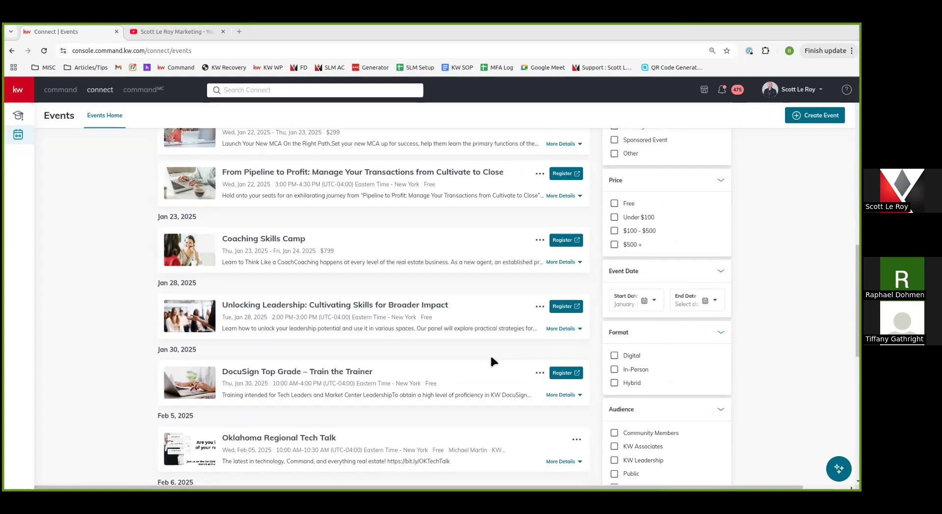
scroll(322, 248, up, 3)
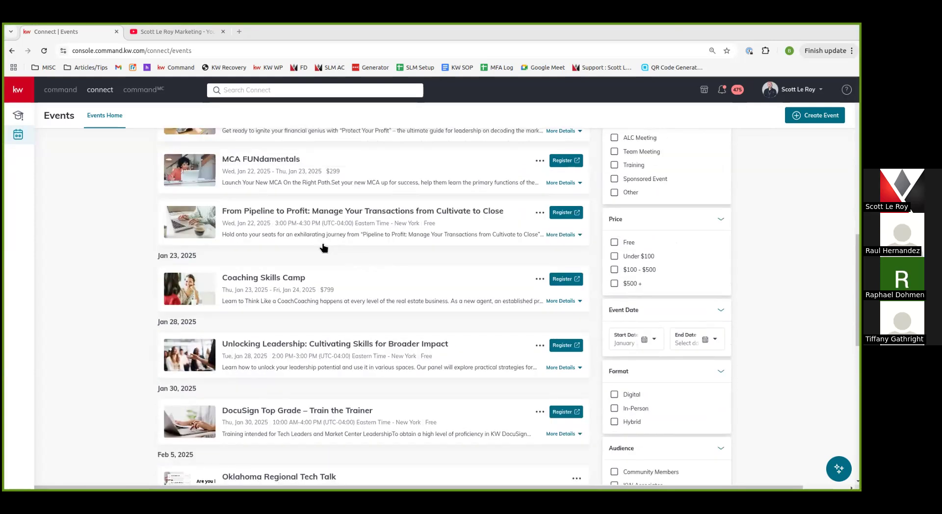
scroll(319, 324, up, 9)
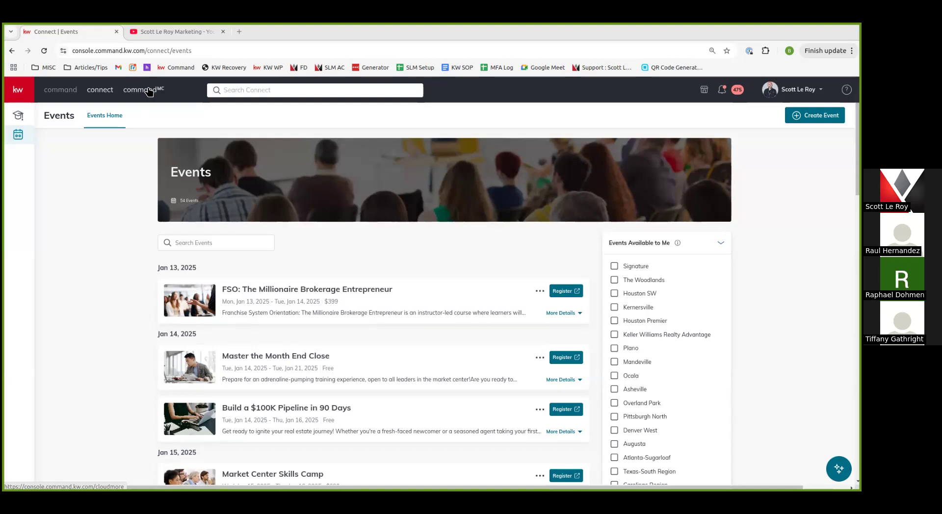
Return to the Command home dashboard and launch KW Marketplace in a new tab
click(60, 90)
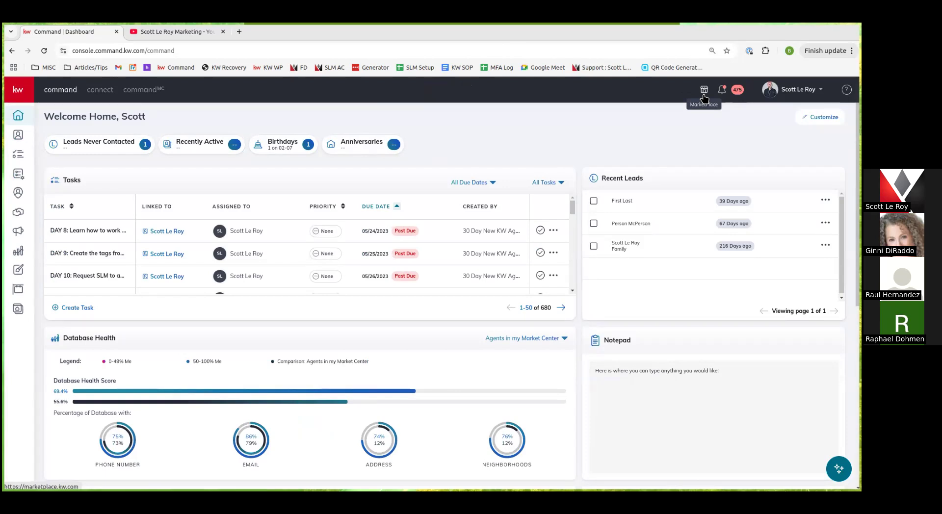
click(704, 96)
Switch to the new marketplace.kw.com tab headlined 'Your Business, Your Way.'
click(179, 33)
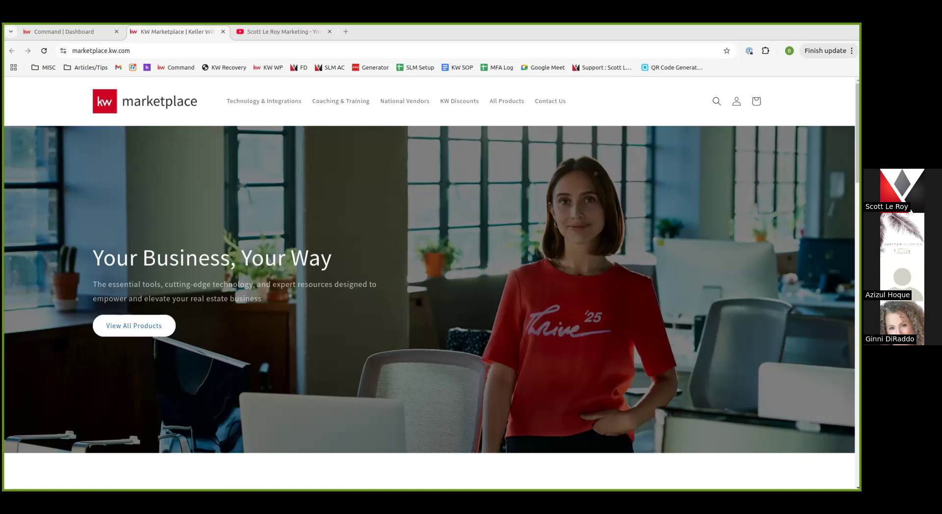
Back in the Command tab, go from the notifications panel to Notification Preferences
mouse_move(87, 31)
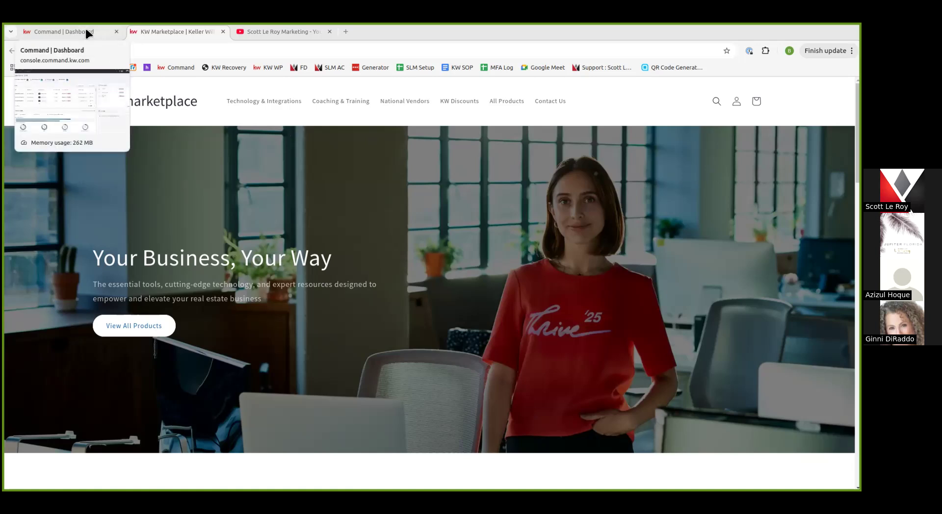
click(86, 32)
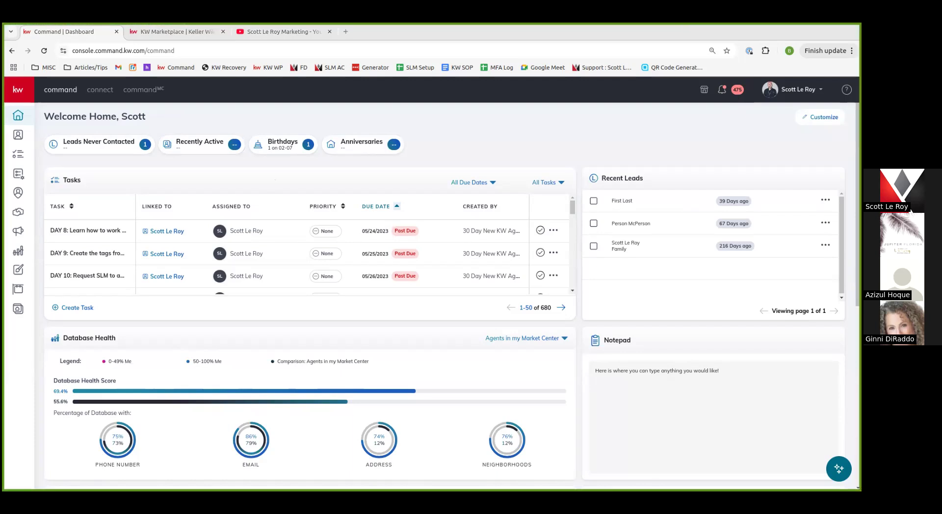
click(729, 93)
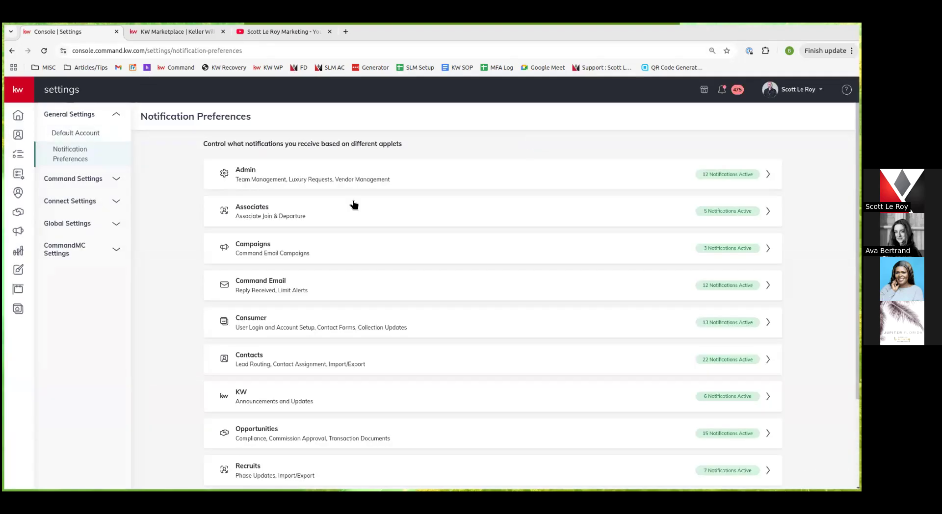
scroll(646, 223, down, 2)
scroll(646, 229, up, 2)
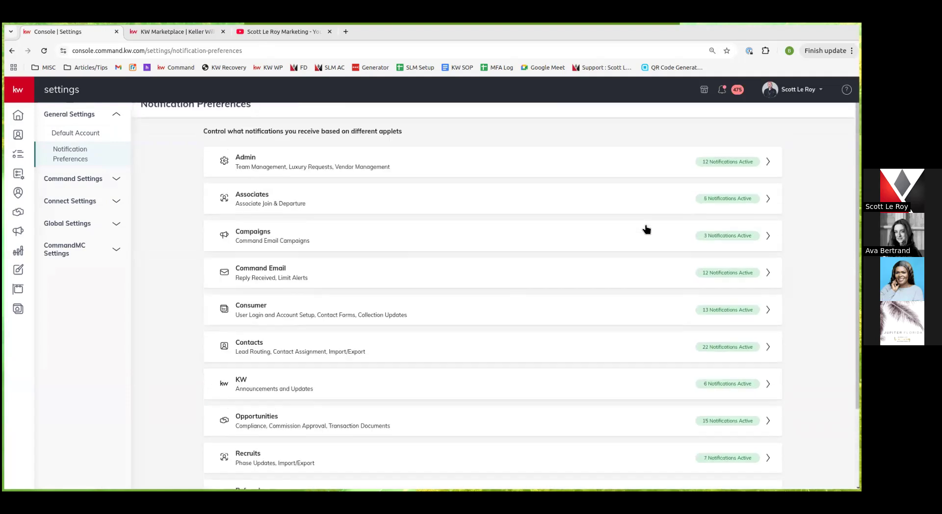
Go back to the Command dashboard and check notifications under the All Notifications filter, then close them
click(12, 51)
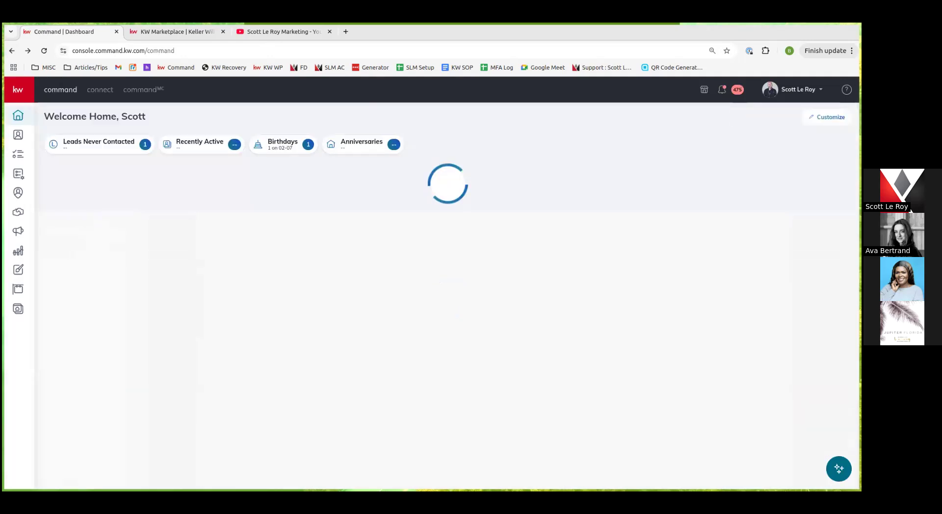
click(730, 90)
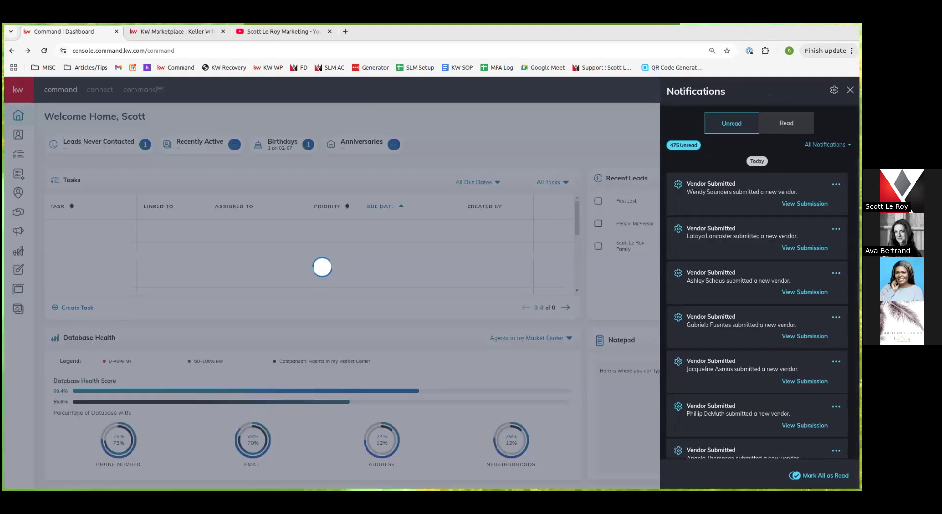
click(828, 144)
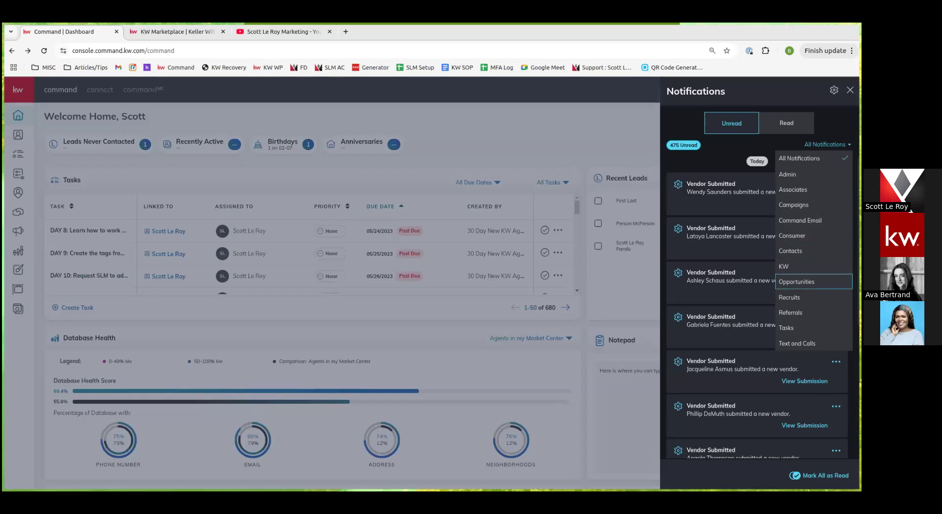
key(Escape)
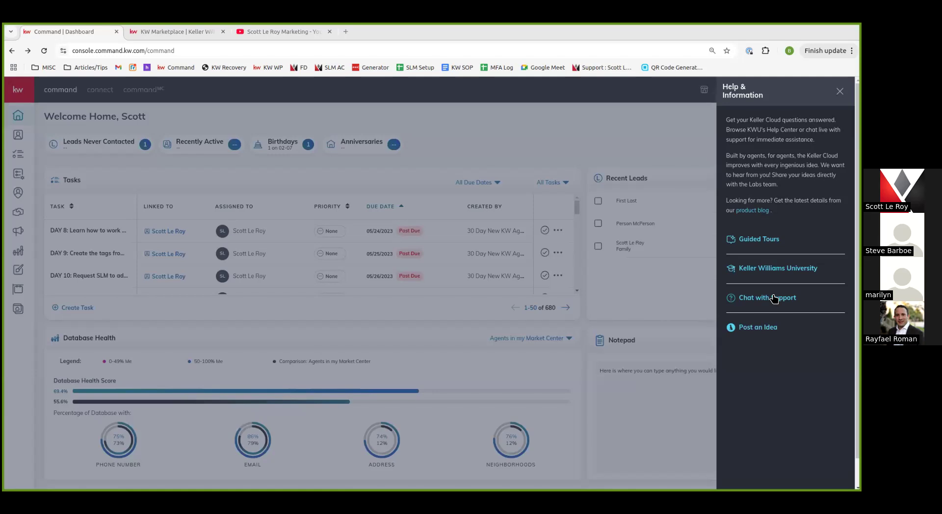
Open Post an Idea and scroll the ideas.kw.com page to the Command, CommandMC and Connect categories
click(760, 328)
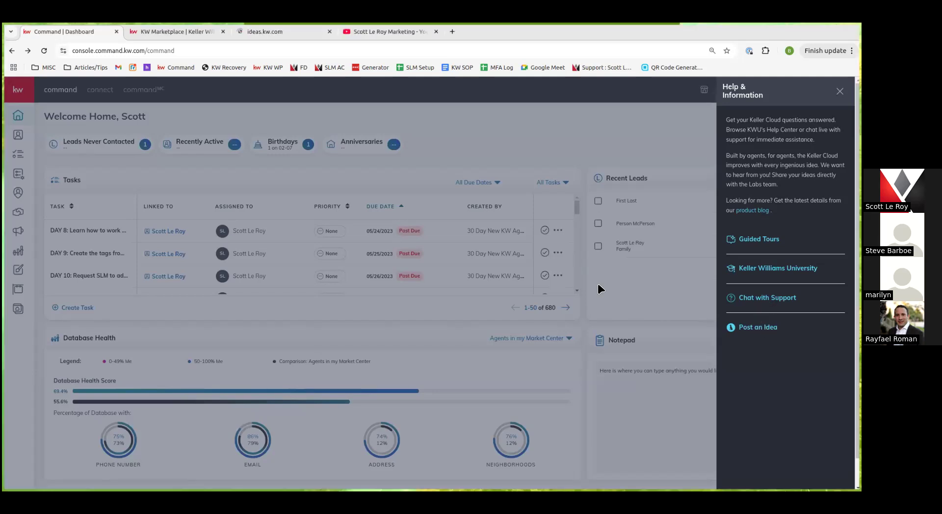
click(251, 33)
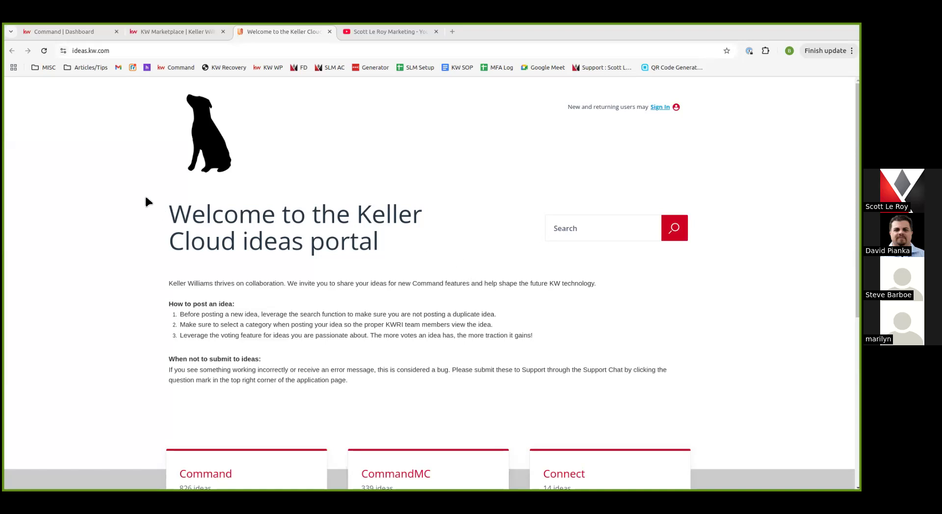
scroll(470, 241, down, 4)
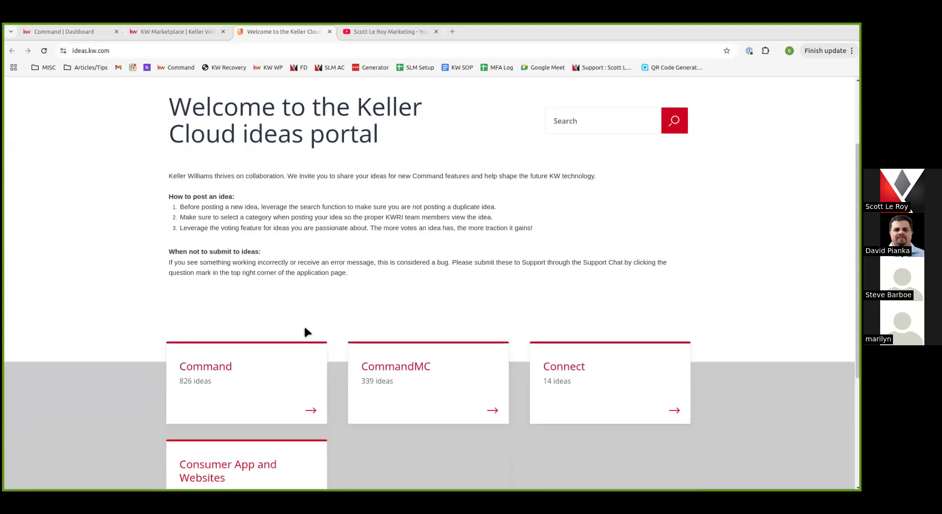
Browse the Command ideas forum's status table and Hot Ideas, then return to the Command | Dashboard tab
click(257, 374)
scroll(381, 241, down, 5)
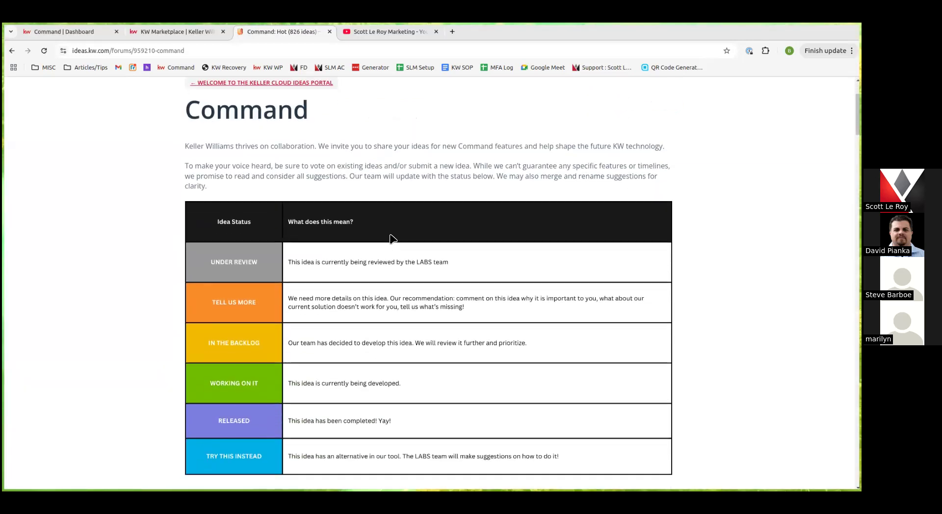
scroll(316, 297, up, 3)
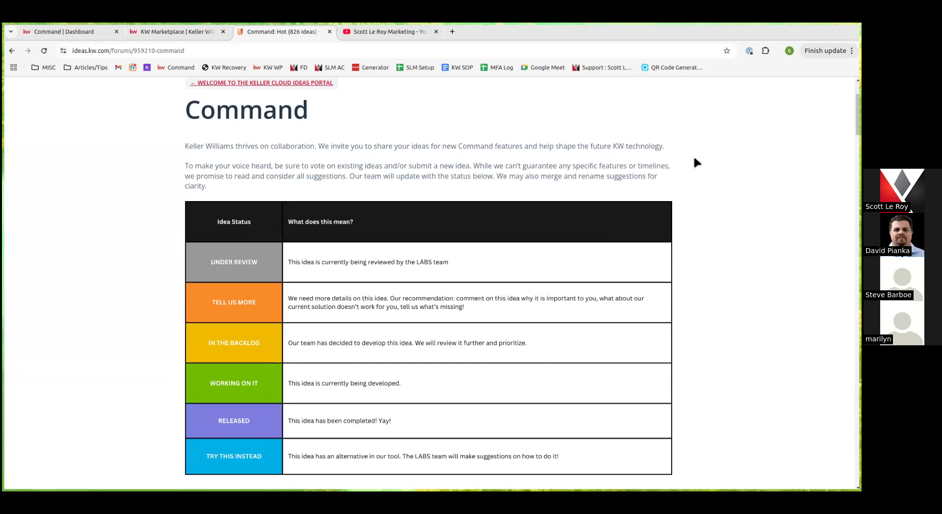
scroll(211, 275, down, 5)
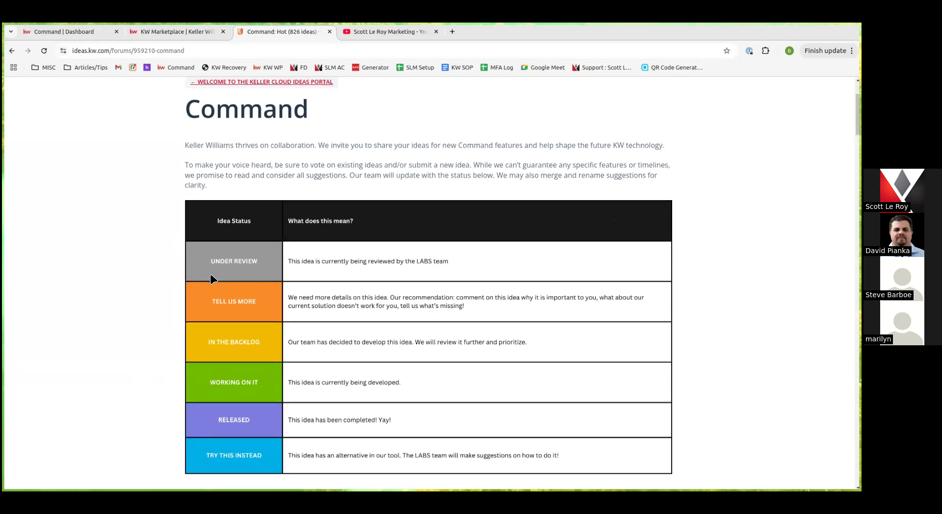
scroll(211, 275, down, 1)
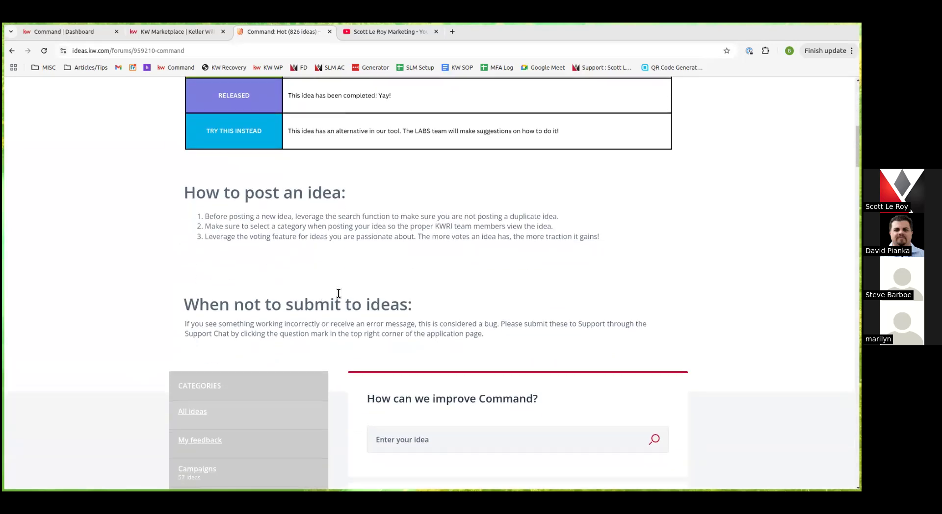
scroll(336, 296, down, 4)
scroll(469, 216, down, 4)
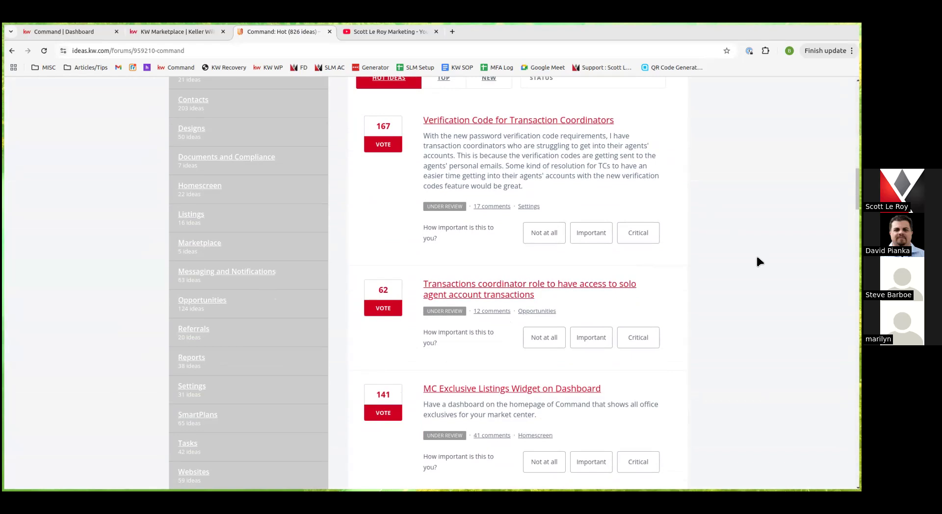
scroll(756, 264, up, 3)
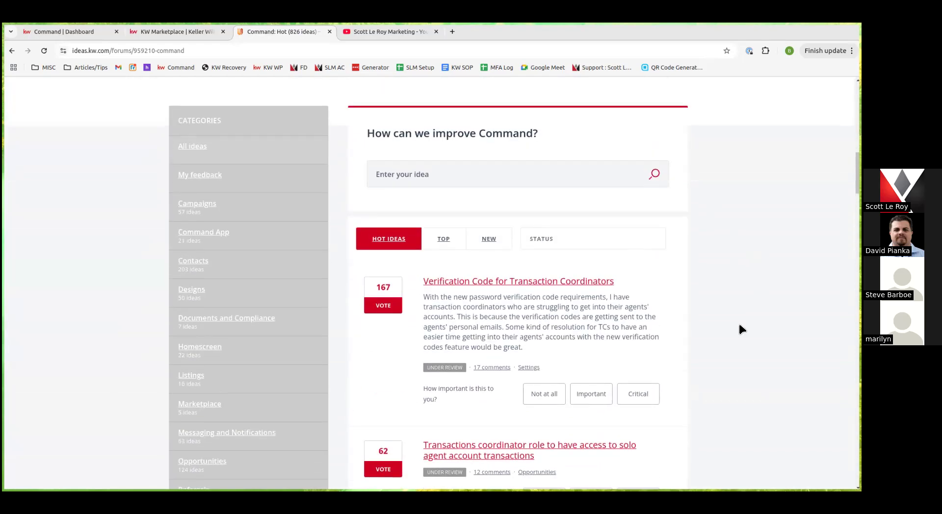
scroll(738, 321, up, 10)
scroll(741, 307, up, 5)
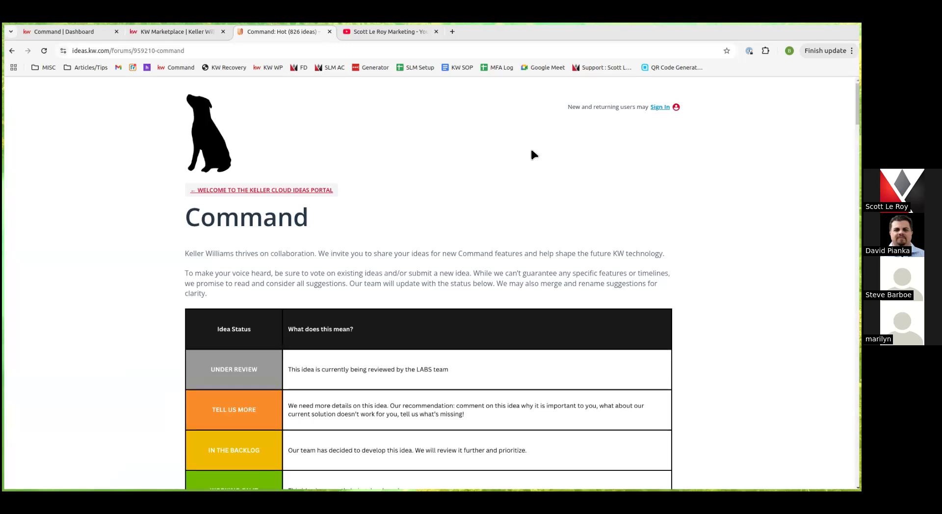
click(69, 32)
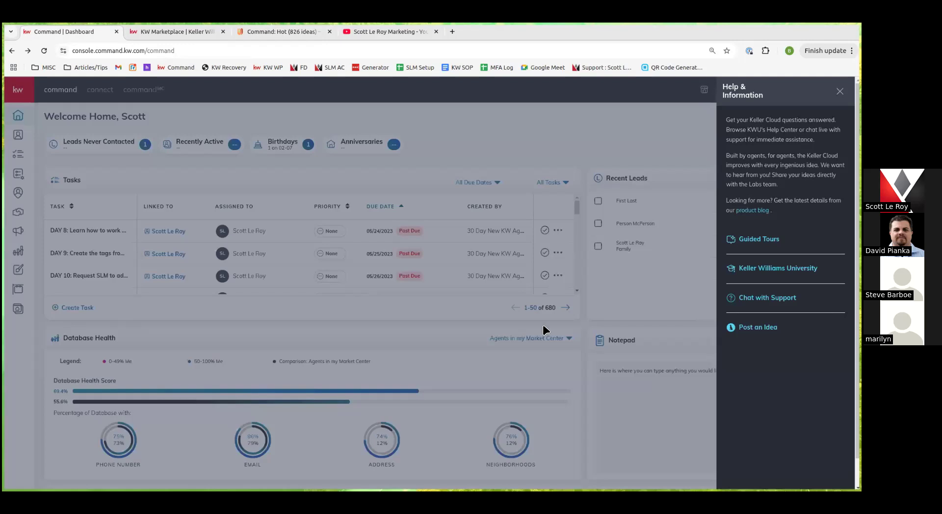
Dismiss the Help & Information panel and launch KWIQ from the bottom-right AI bubble
click(677, 163)
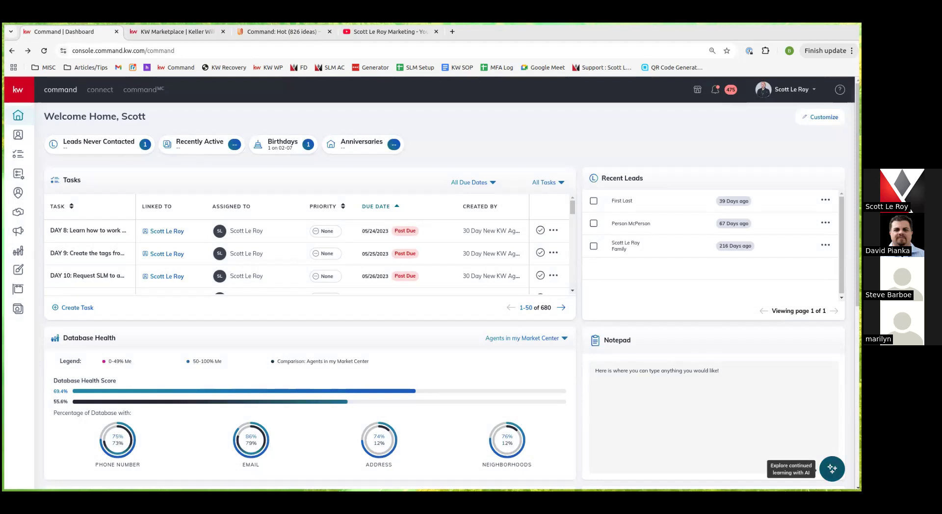
click(832, 468)
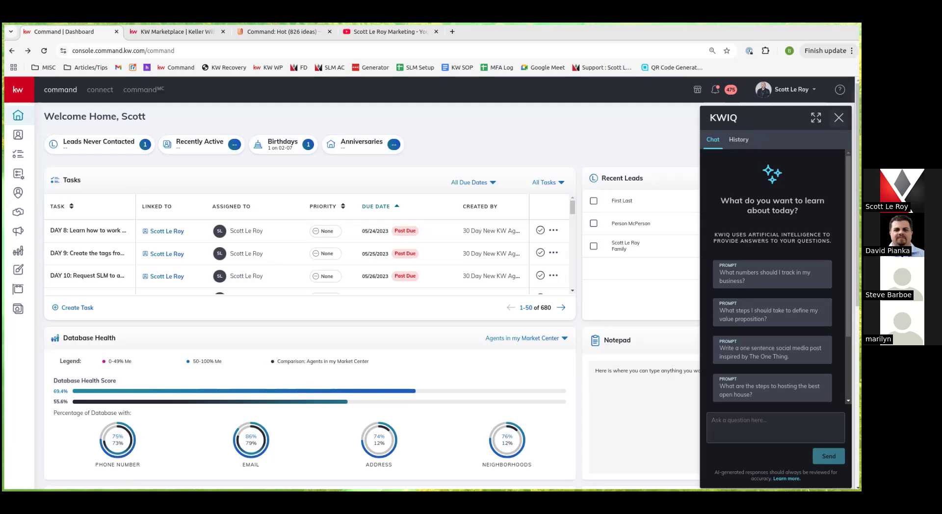
Close the KWIQ chat panel and open the account dropdown under the profile name
click(838, 118)
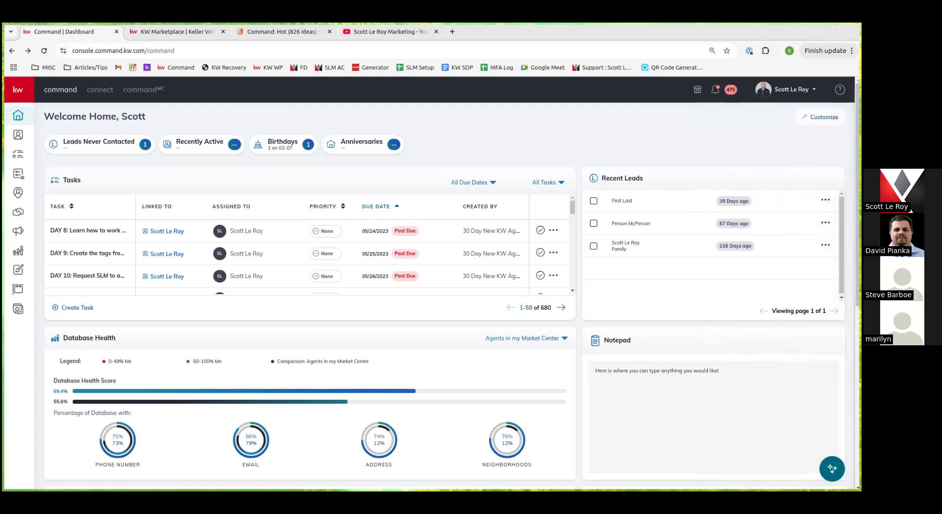
click(794, 90)
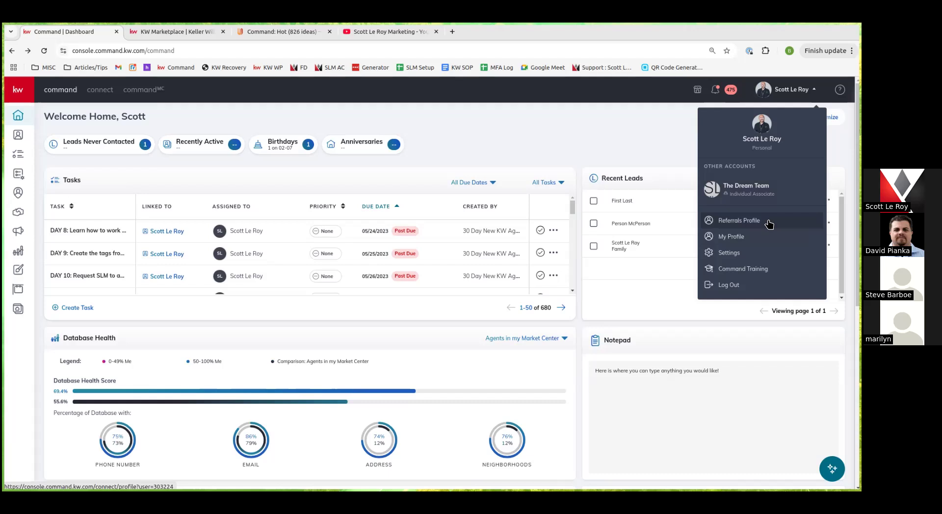
View the Connect Referrals Profile, then switch to My Profile from the account dropdown
click(768, 224)
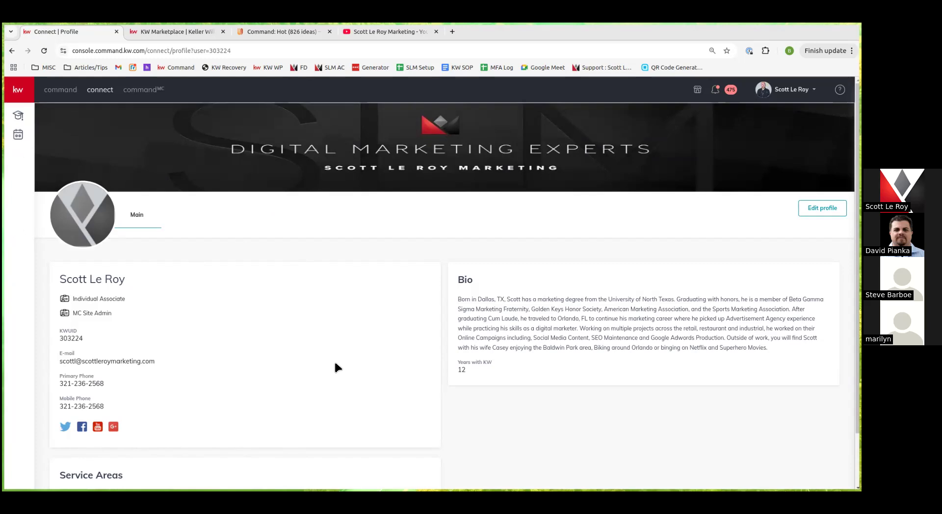
scroll(335, 363, down, 3)
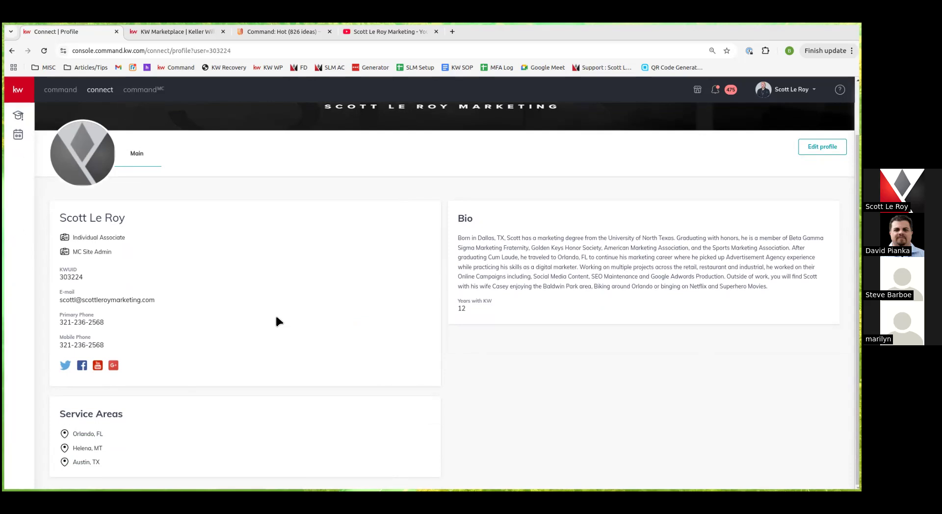
scroll(276, 321, up, 3)
click(791, 89)
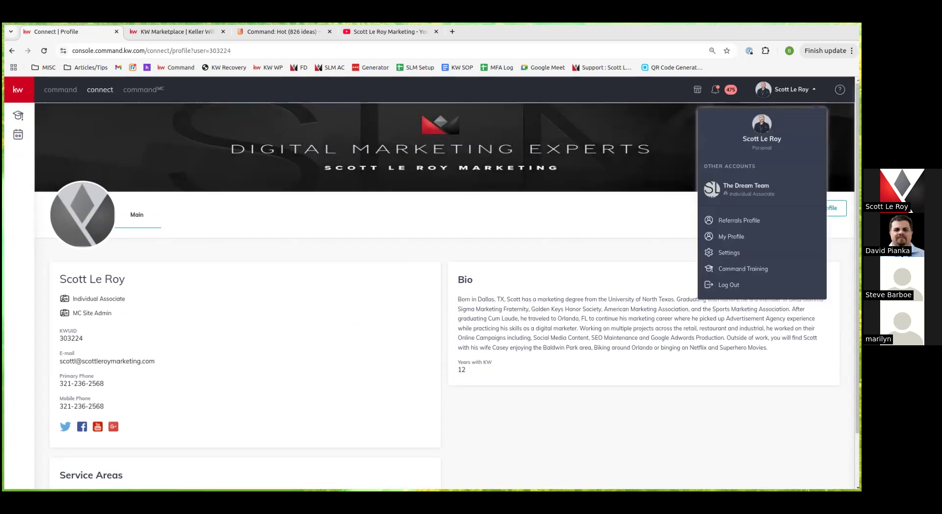
click(755, 240)
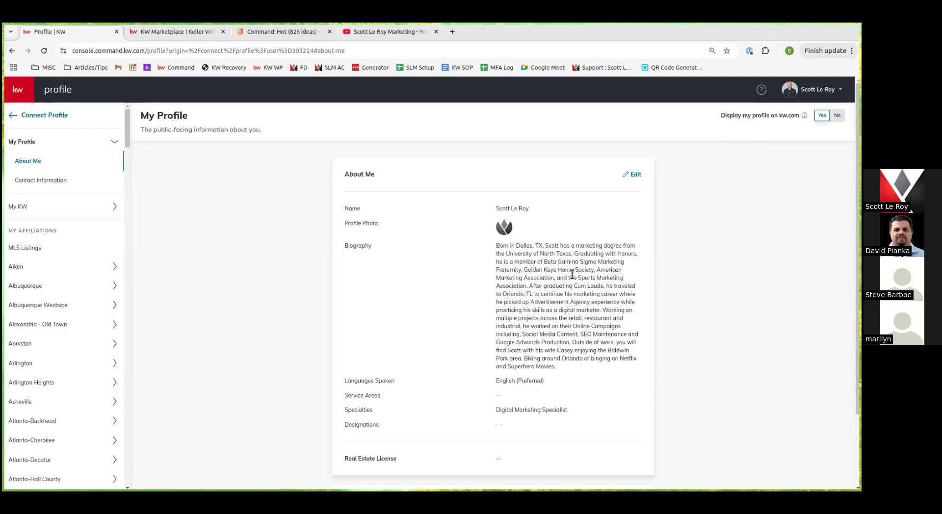
Scroll through My Profile's About Me and Contact Information, then go to My KW System Information
scroll(527, 238, down, 2)
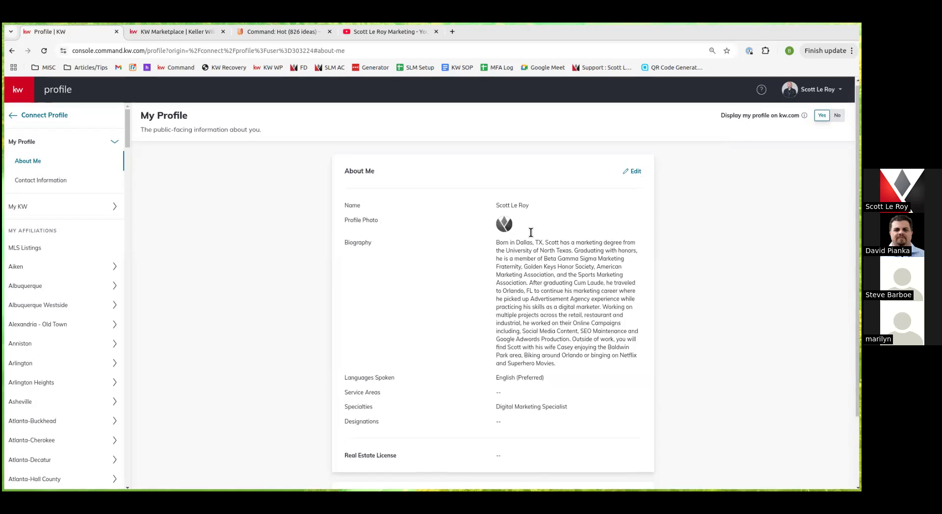
scroll(527, 238, up, 1)
scroll(527, 238, down, 1)
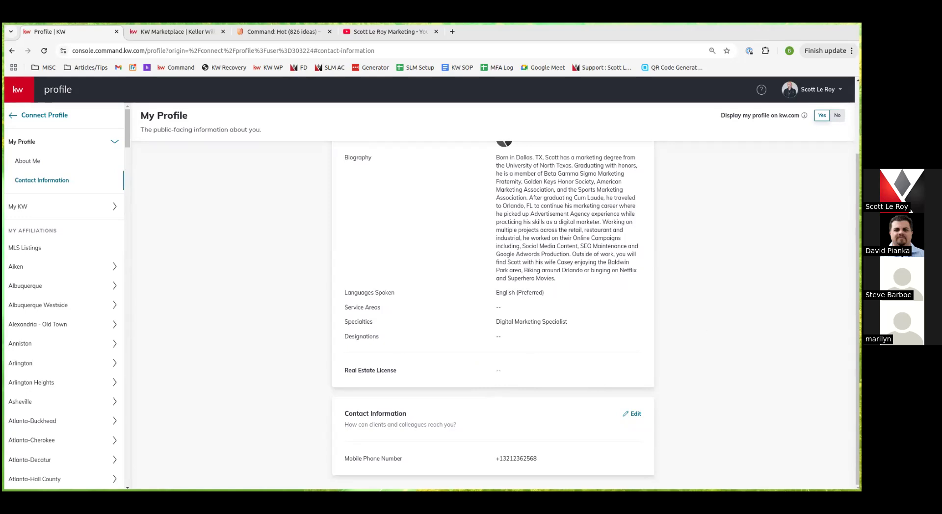
scroll(610, 321, up, 2)
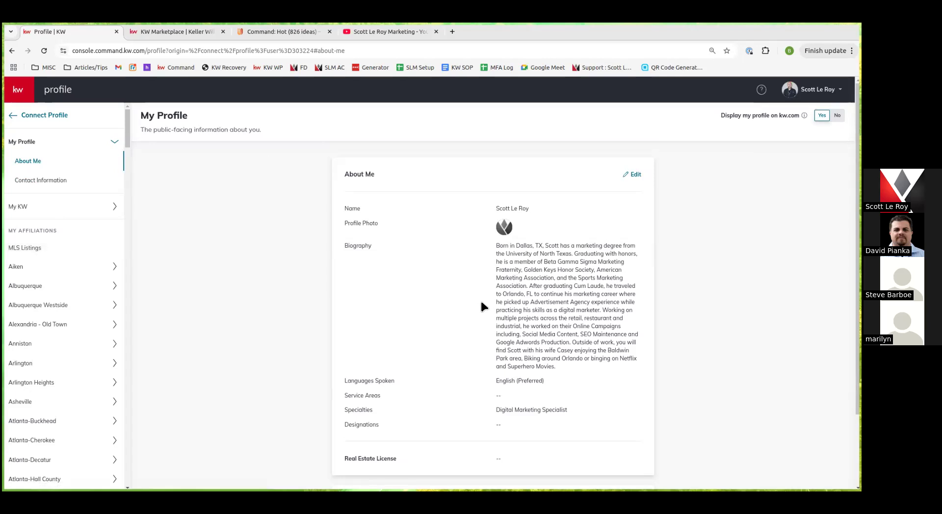
scroll(570, 406, down, 2)
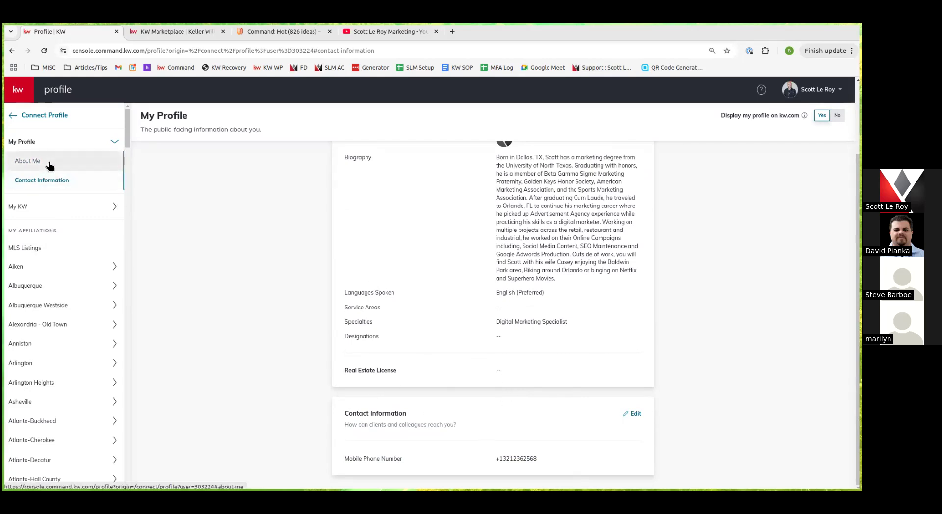
click(54, 207)
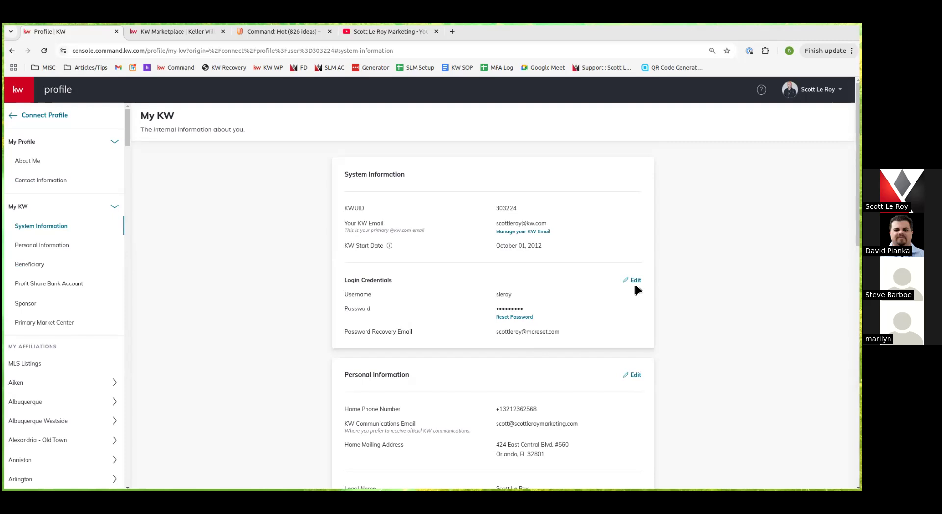
Scroll My KW's Personal Information, Beneficiary, Sponsor and Primary Market Center, then open the Albuquerque affiliation
scroll(616, 306, down, 3)
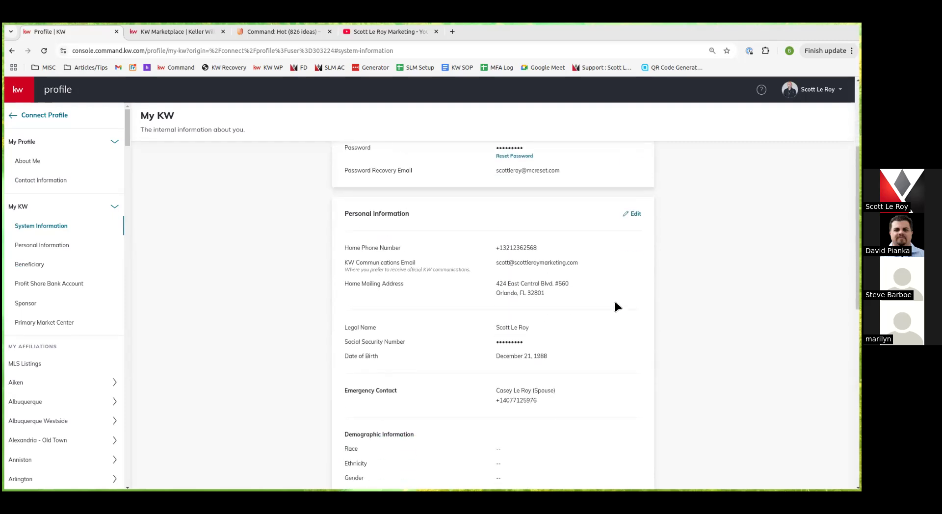
scroll(613, 306, down, 1)
scroll(387, 336, down, 2)
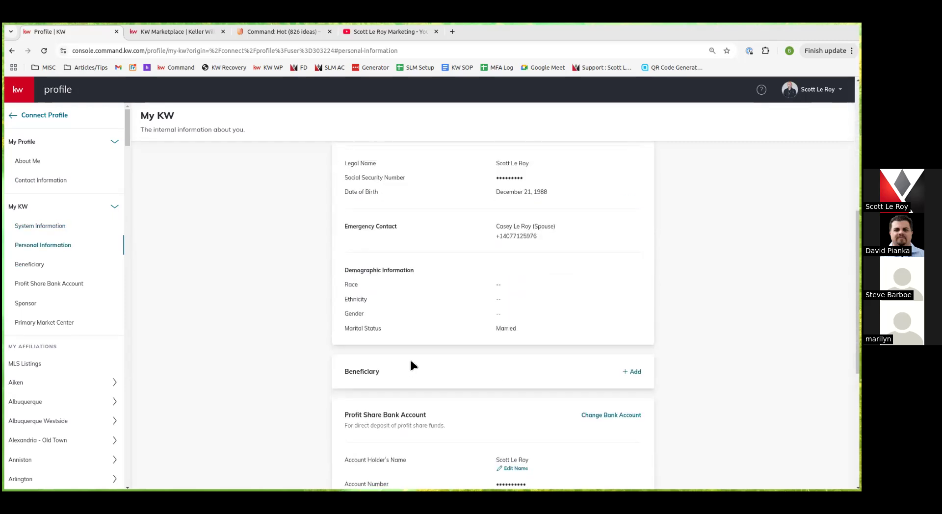
scroll(410, 362, down, 1)
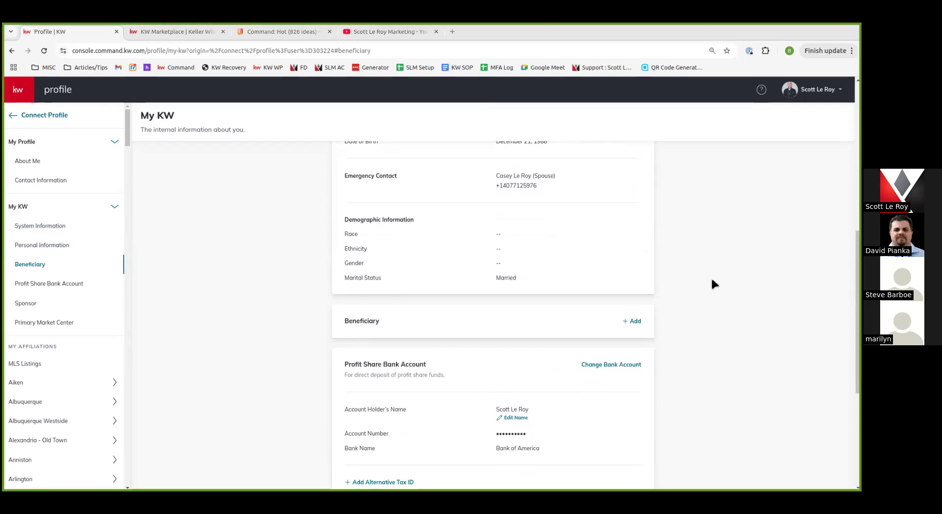
scroll(711, 276, down, 3)
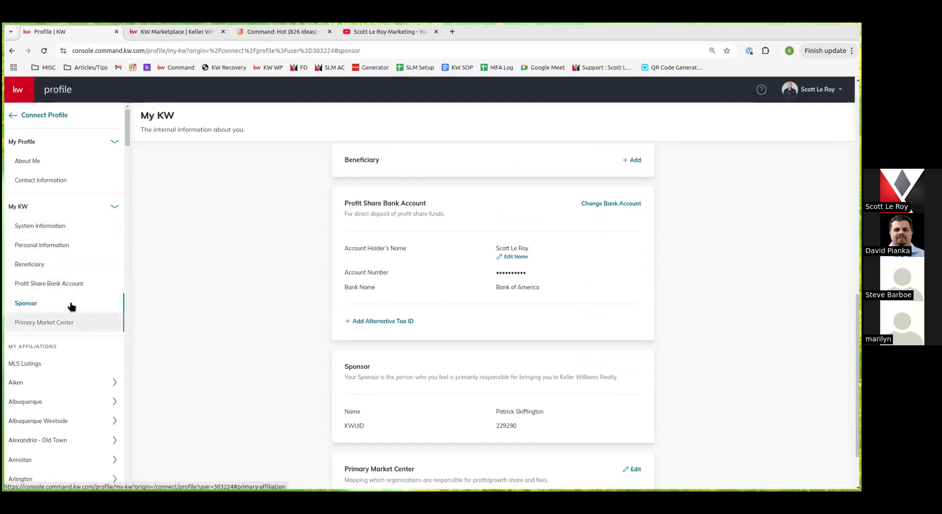
scroll(341, 238, down, 1)
scroll(340, 234, up, 7)
scroll(308, 275, up, 4)
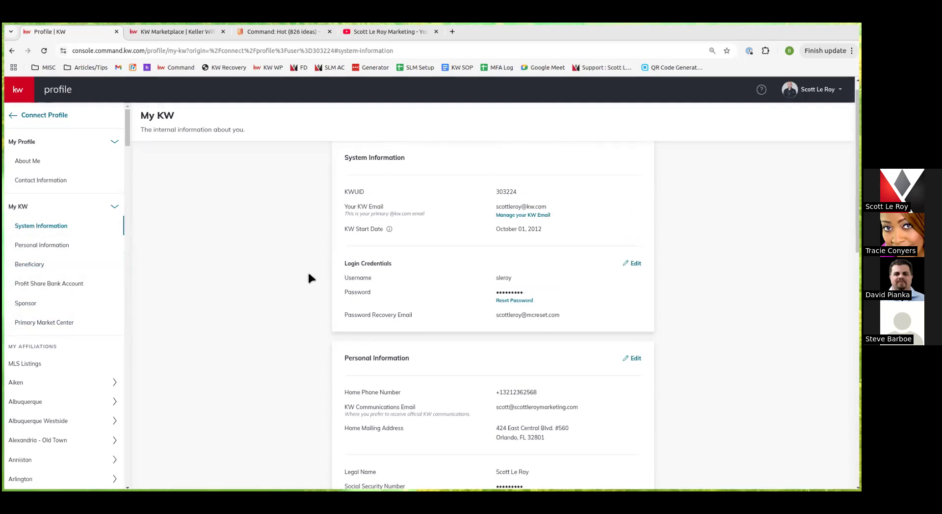
scroll(486, 317, down, 11)
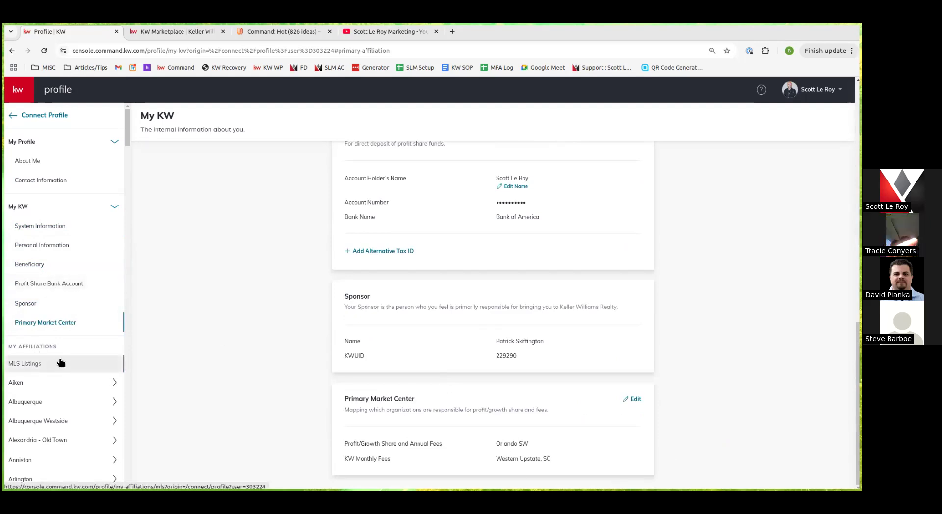
click(46, 407)
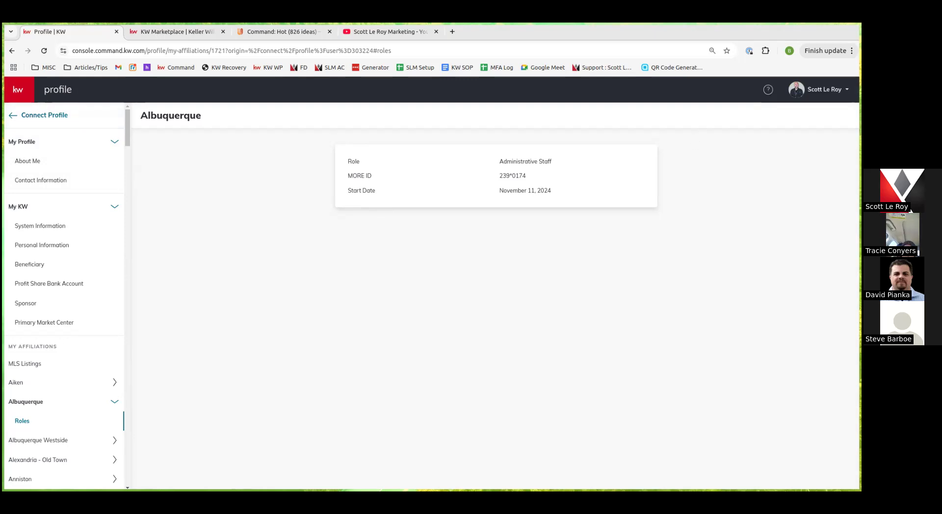
Go back to the Connect Profile page, then return to the Command home dashboard
click(32, 117)
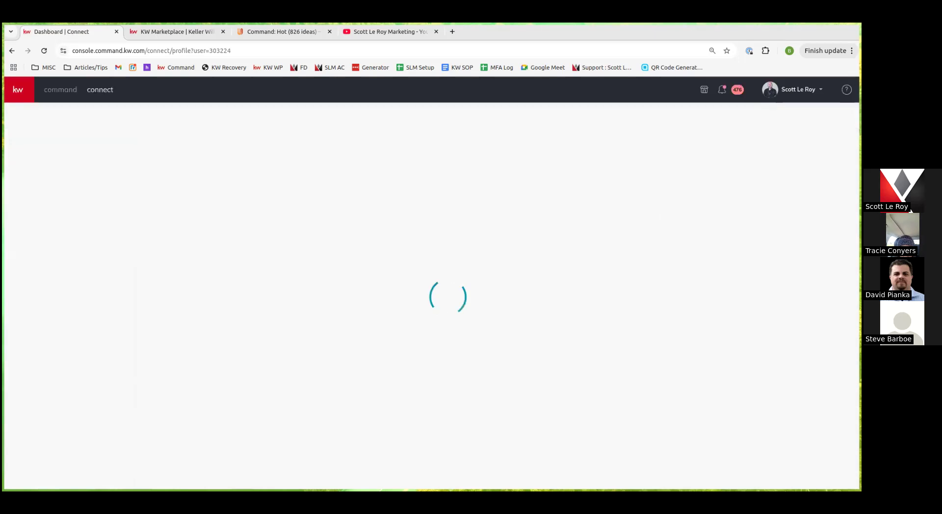
click(58, 91)
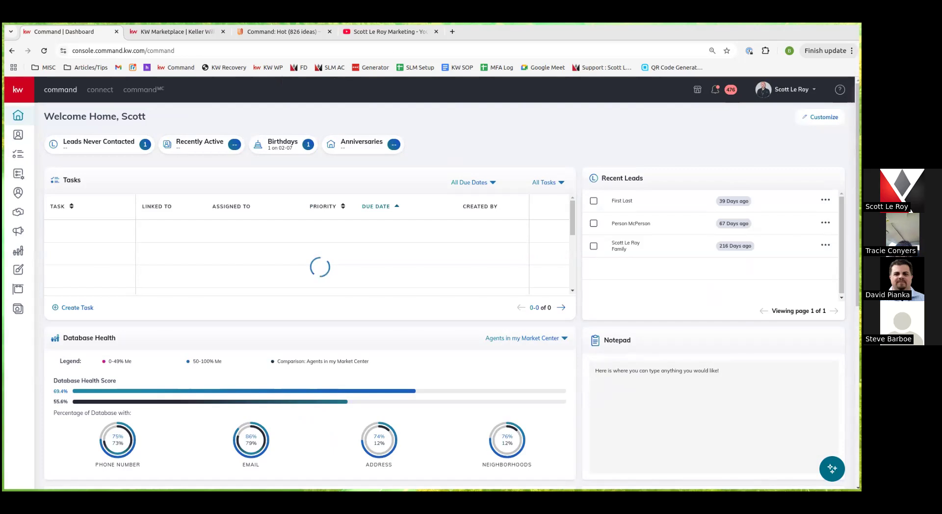
Choose Settings from the profile dropdown to reach the connected apps list
click(787, 89)
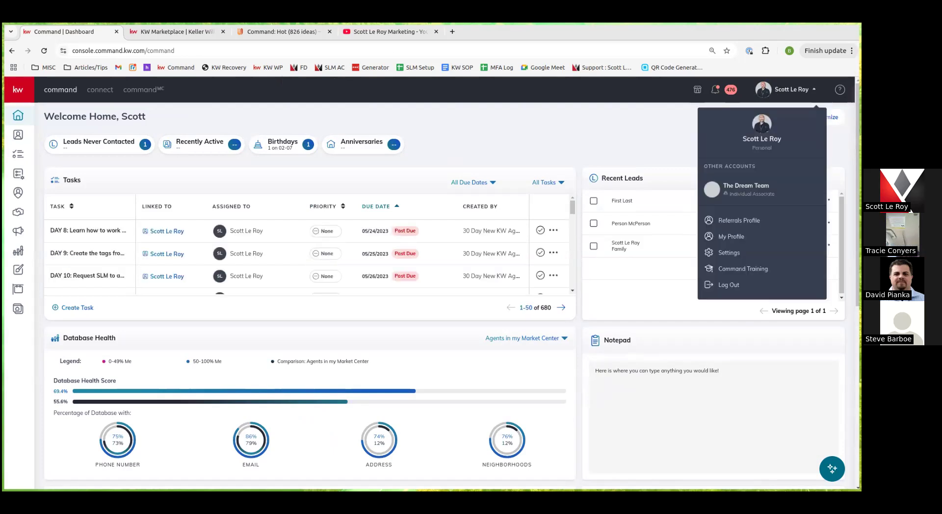
click(725, 254)
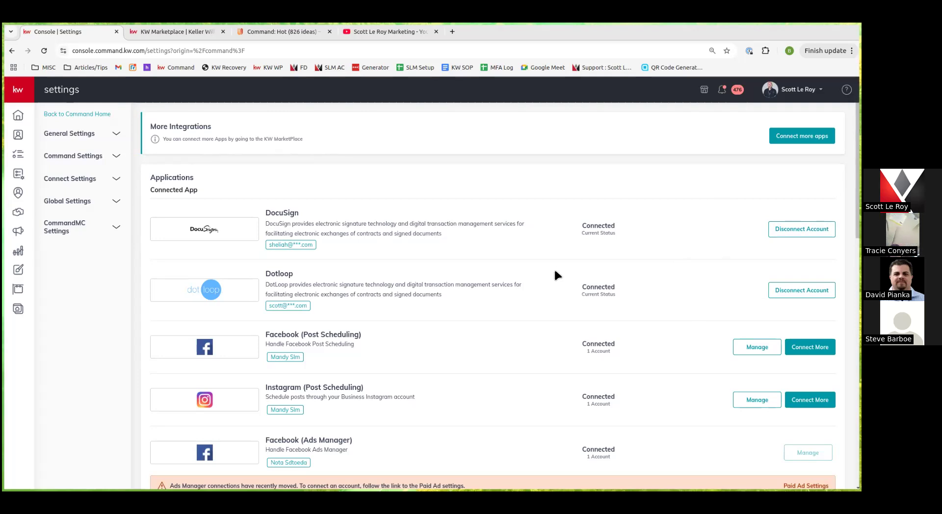
Scroll through the integrations: DocuSign, Dotloop, Facebook and Instagram connected; Twitter, Google Calendar, Gmail and Office 365 not connected
scroll(555, 271, down, 3)
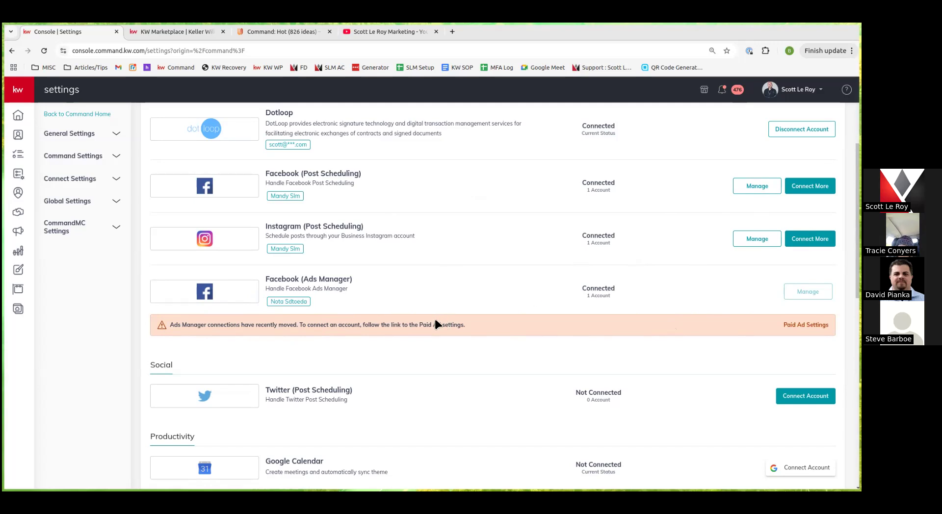
scroll(367, 316, down, 2)
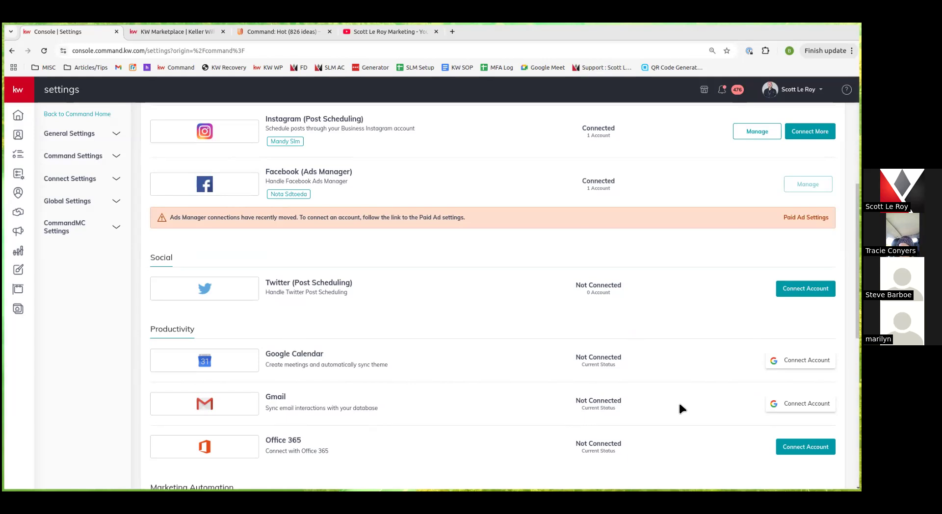
scroll(679, 405, down, 3)
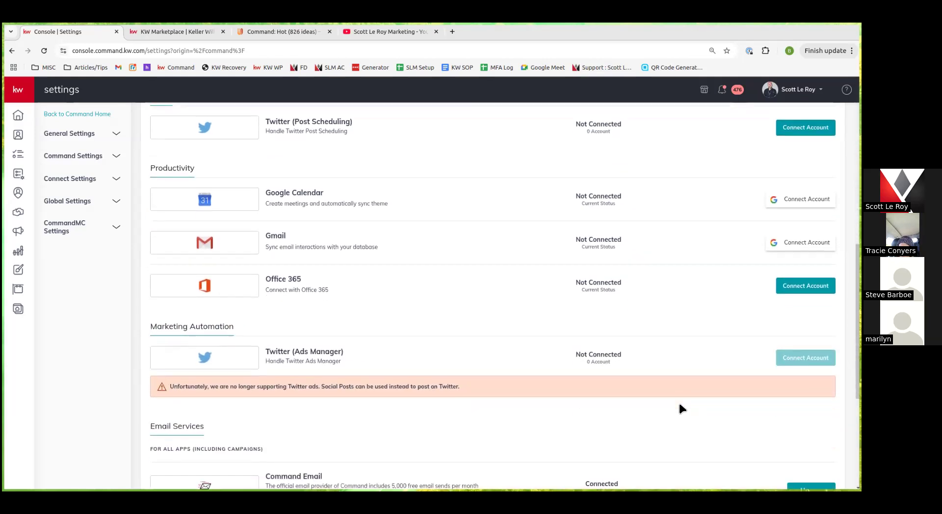
scroll(679, 406, down, 1)
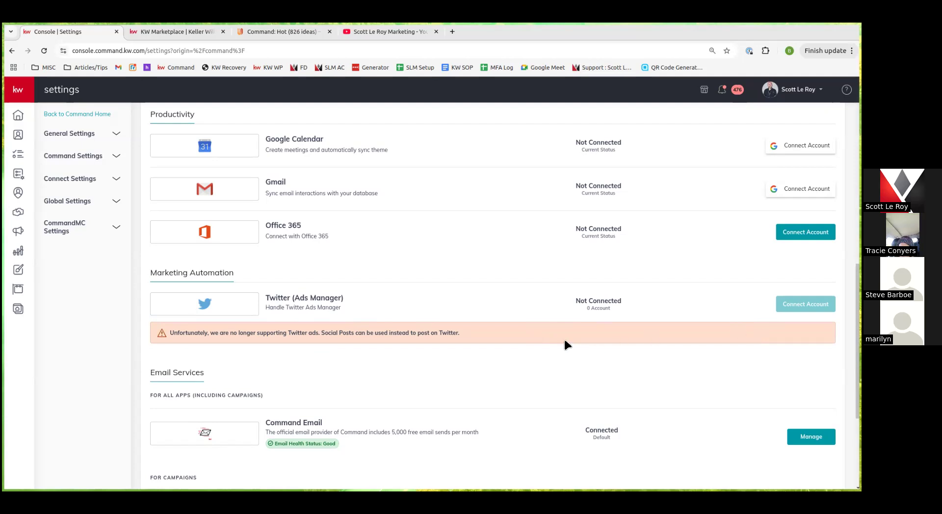
scroll(595, 368, down, 3)
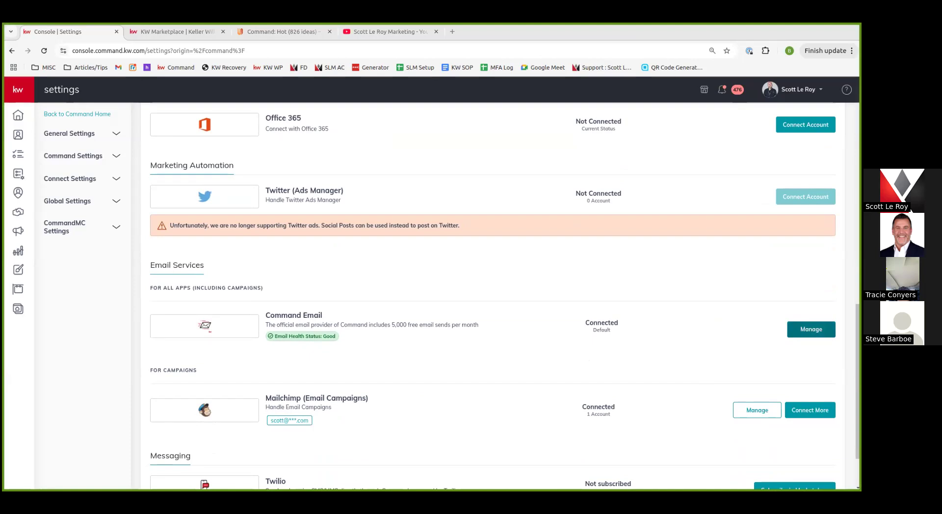
Open Manage on Command Email to see 2 of 5000 monthly e-mails used and the sender settings
click(810, 329)
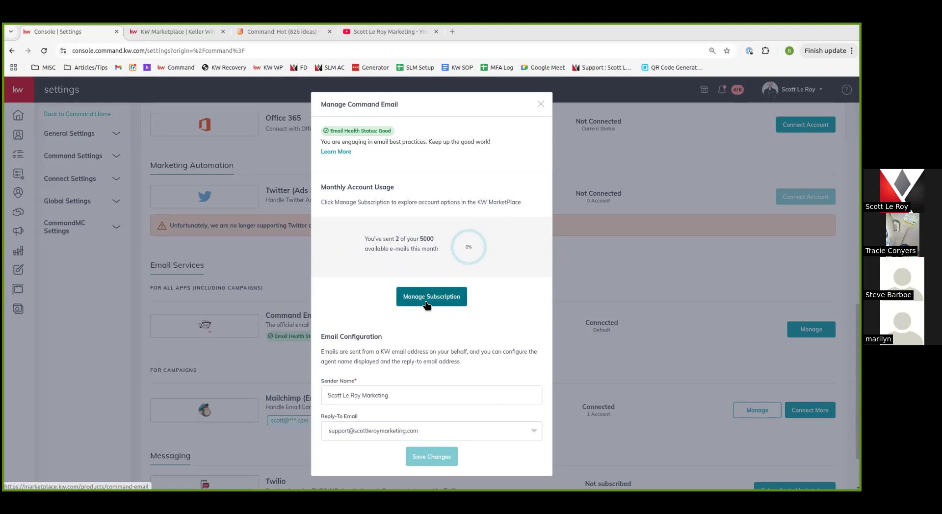
Close the Command Email window and expand General Settings to show Default Account and Notification Preferences
click(627, 265)
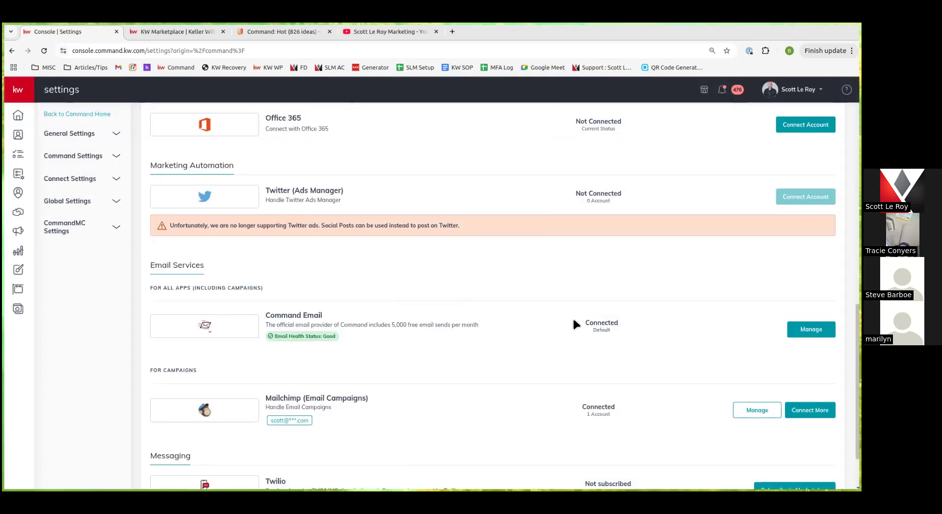
scroll(709, 440, down, 3)
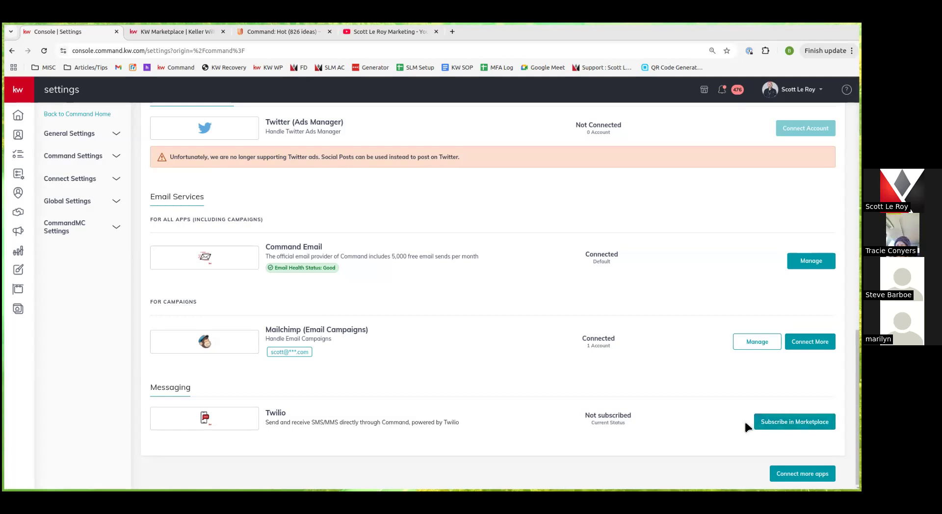
click(80, 134)
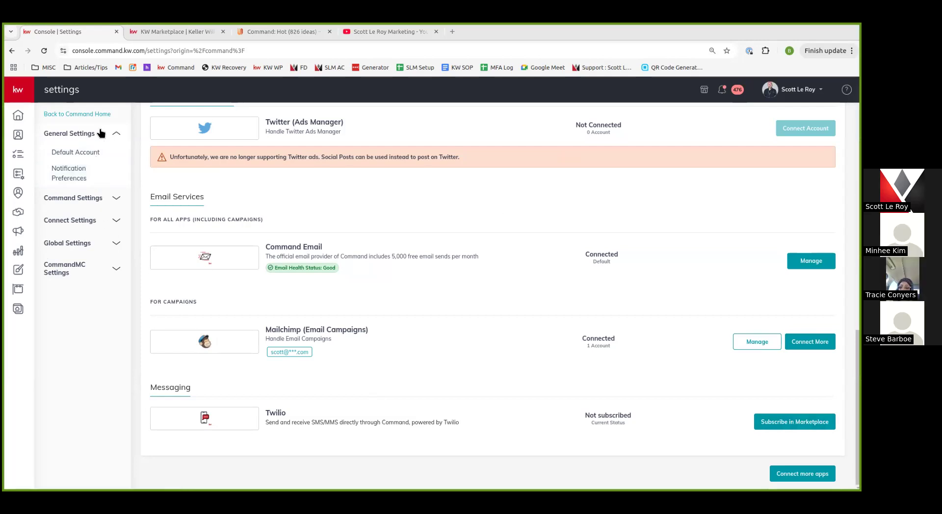
Peek at the Command Settings and Contacts menus, then open Marketing Profile under Connect Settings
click(98, 197)
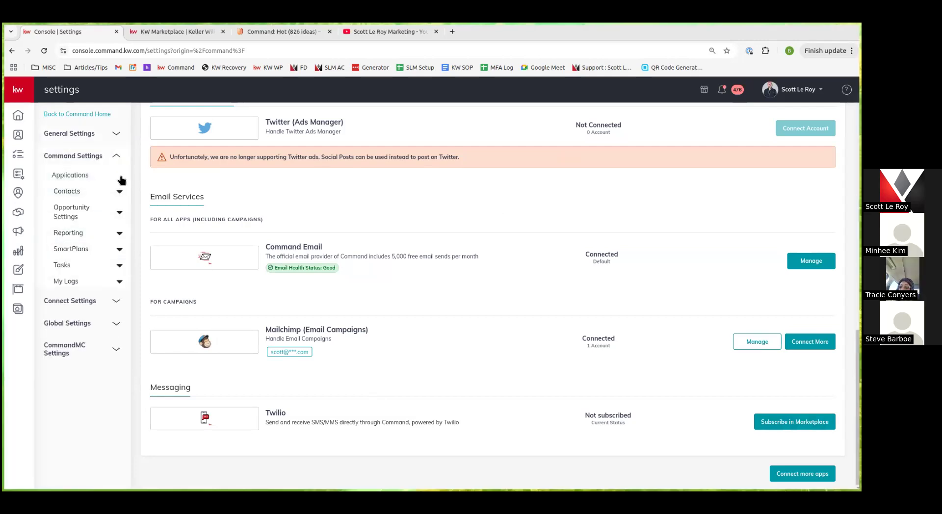
click(119, 192)
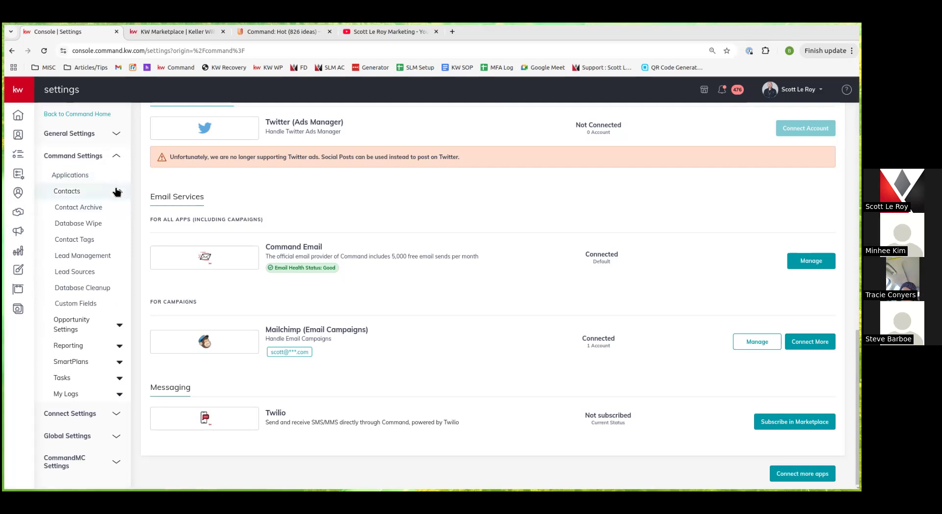
click(116, 191)
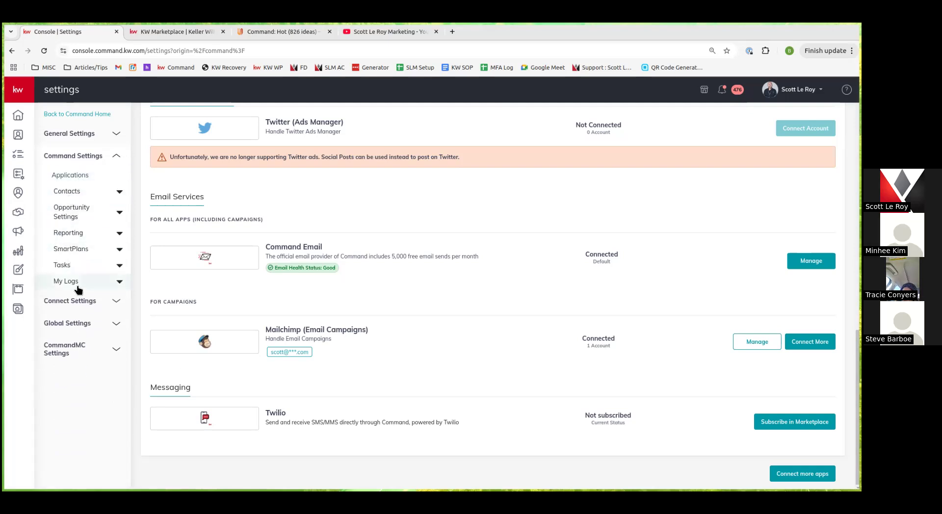
click(92, 157)
click(84, 179)
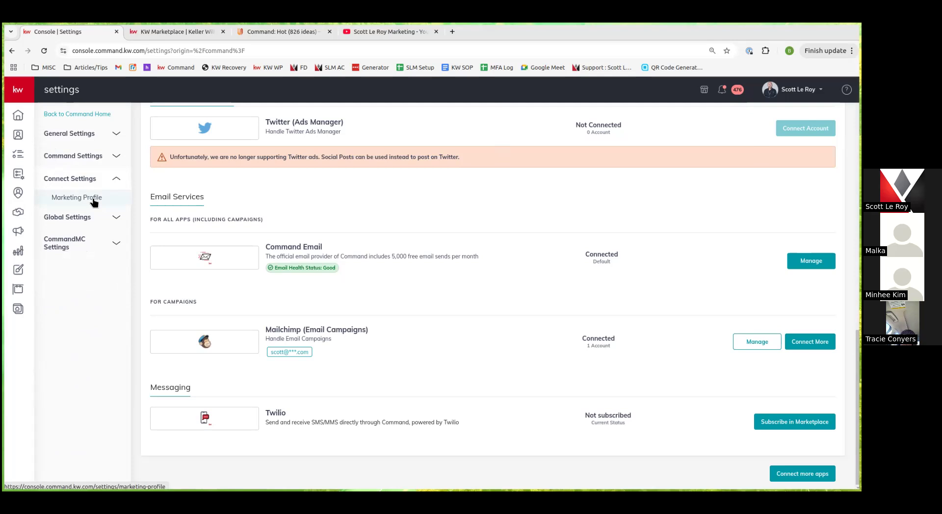
click(93, 198)
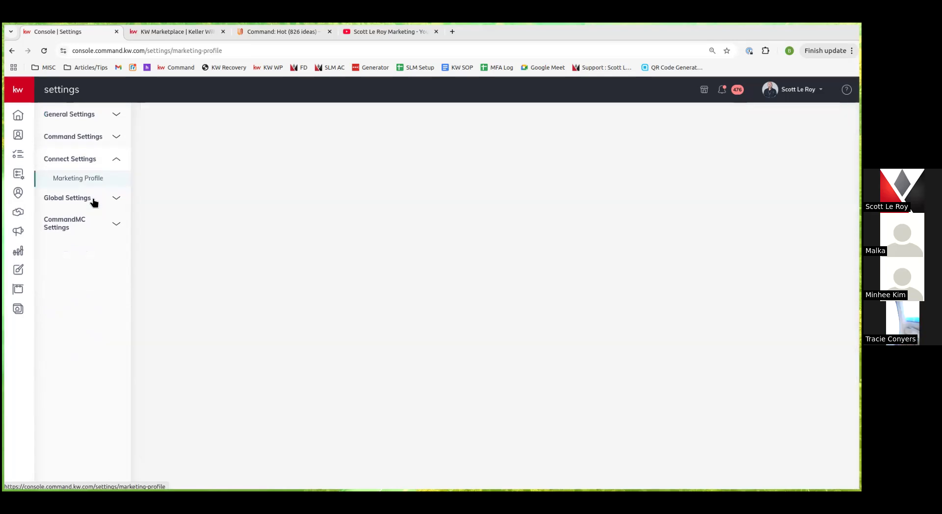
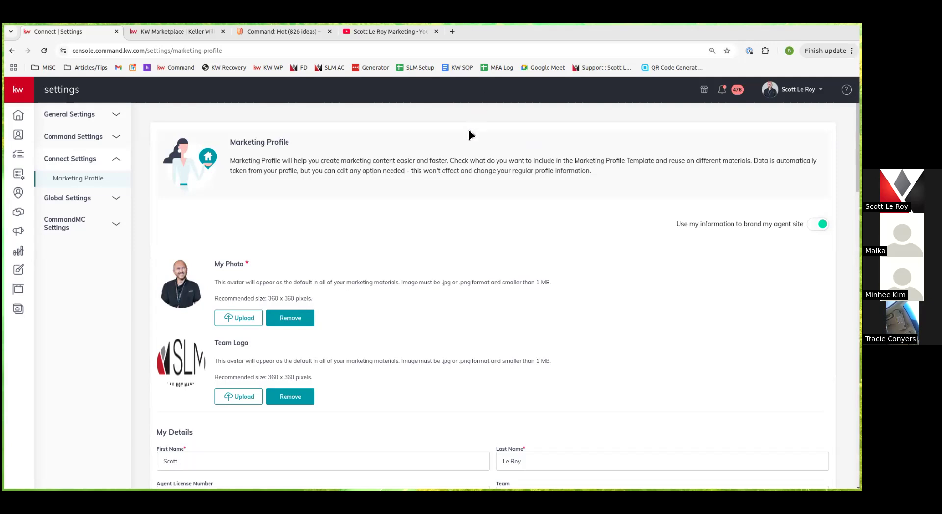
Scroll through the Compliance section and check the Military Affiliations options without choosing one
scroll(343, 343, down, 1)
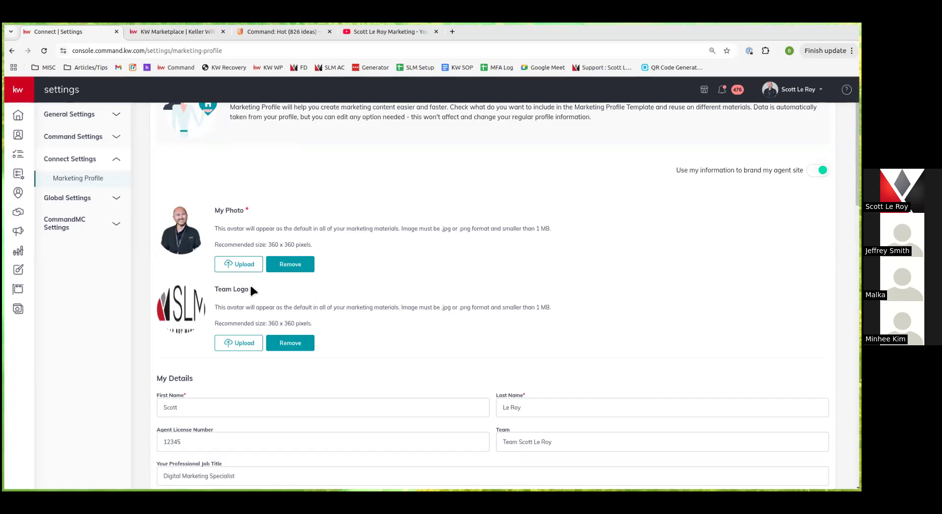
scroll(186, 333, down, 2)
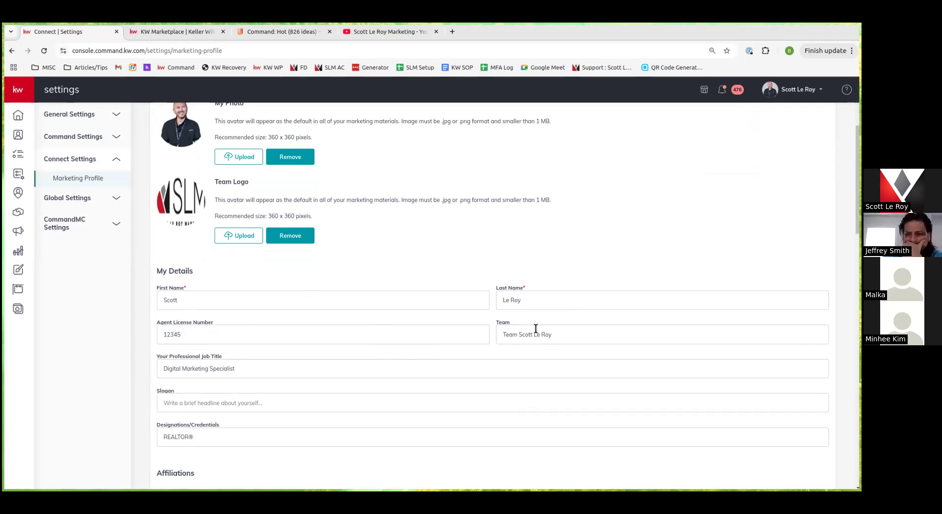
scroll(240, 410, down, 2)
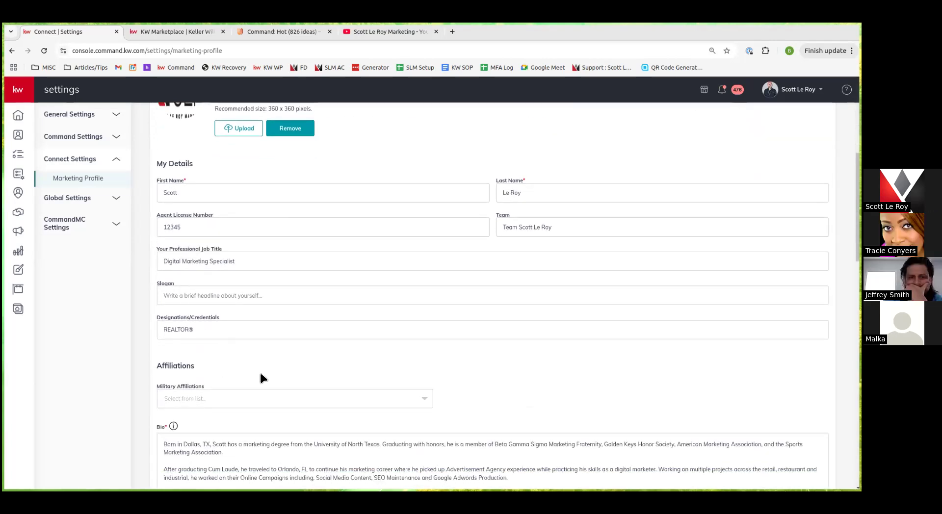
scroll(260, 371, down, 1)
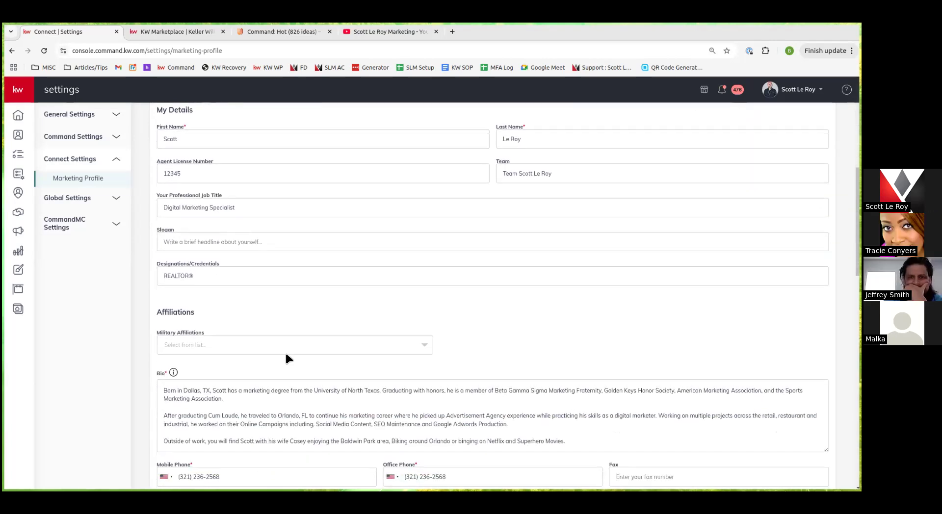
scroll(277, 345, down, 2)
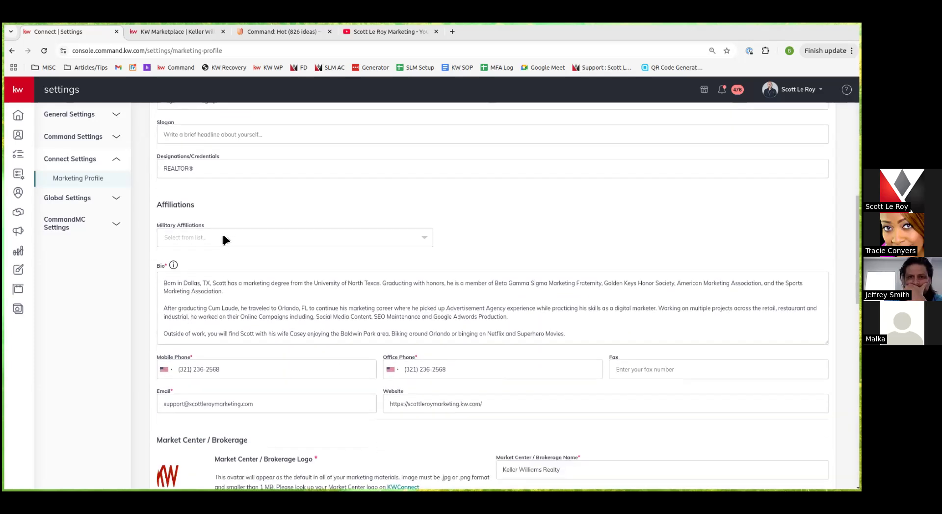
click(222, 233)
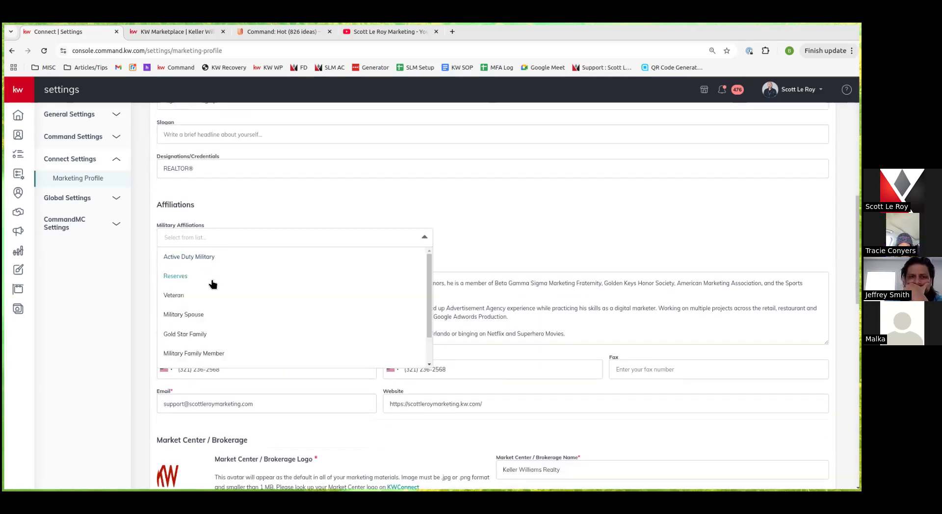
scroll(233, 266, down, 1)
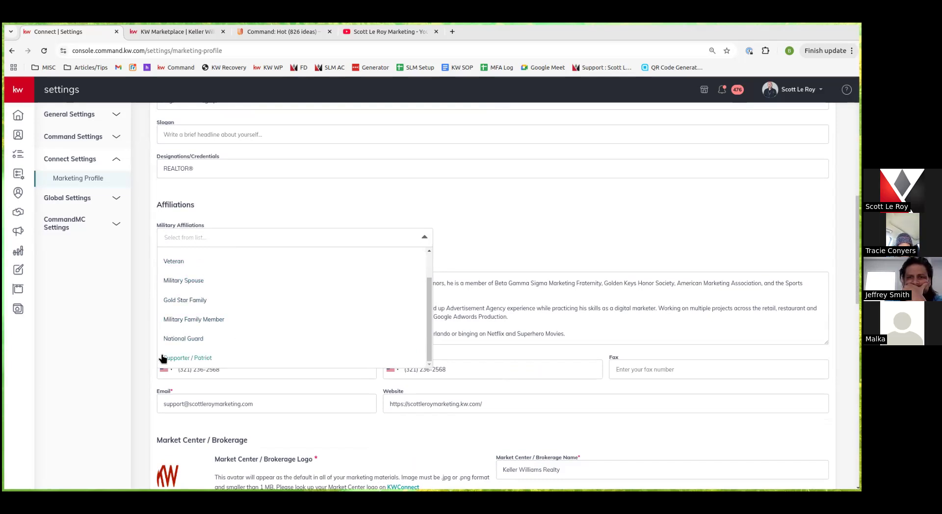
click(497, 227)
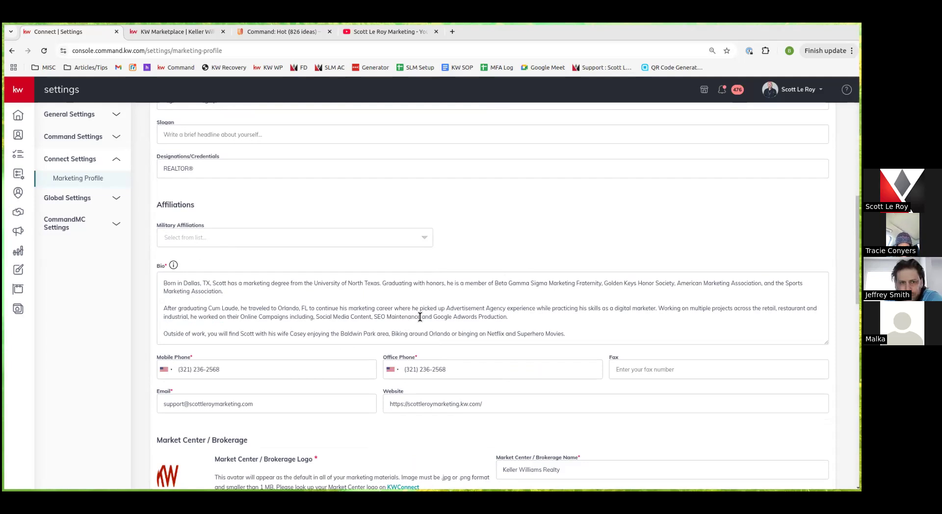
Review the website address, Social links and Google Analytics ID, then save the Marketing Profile
scroll(439, 321, down, 2)
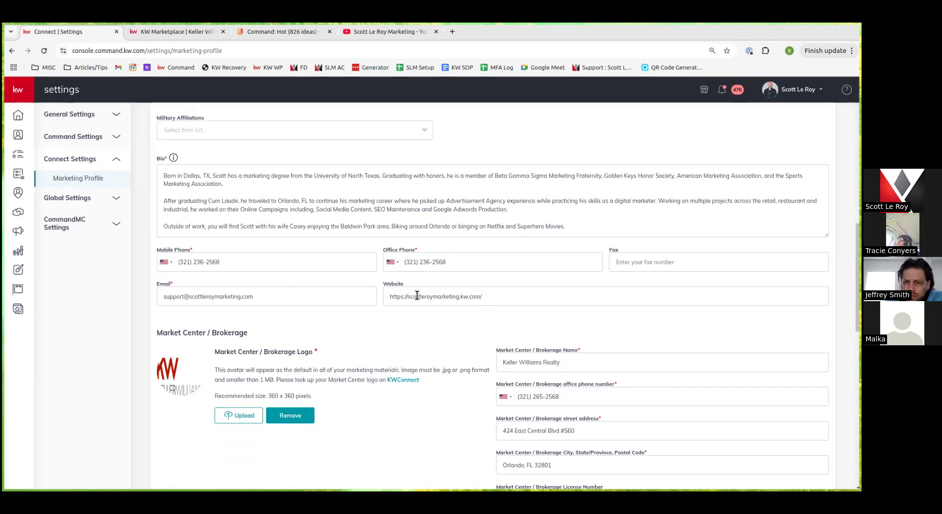
drag(387, 297, 454, 312)
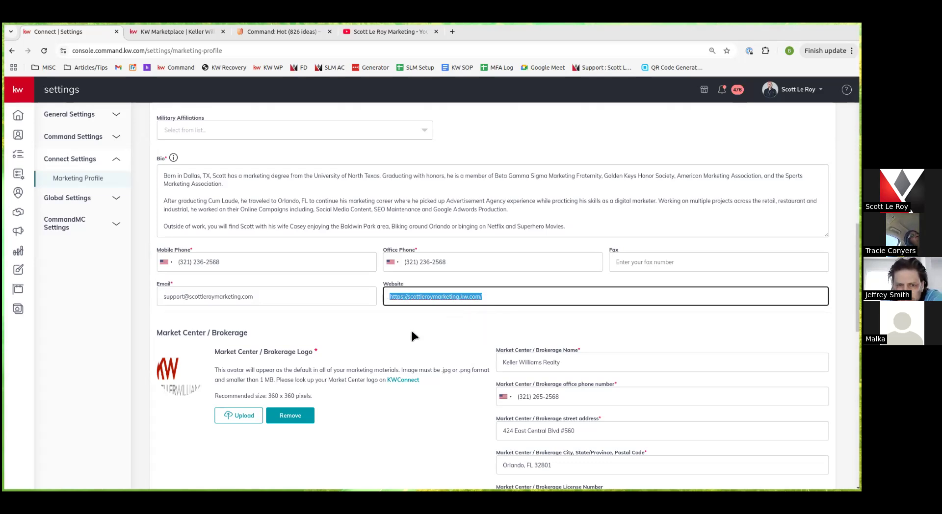
click(425, 316)
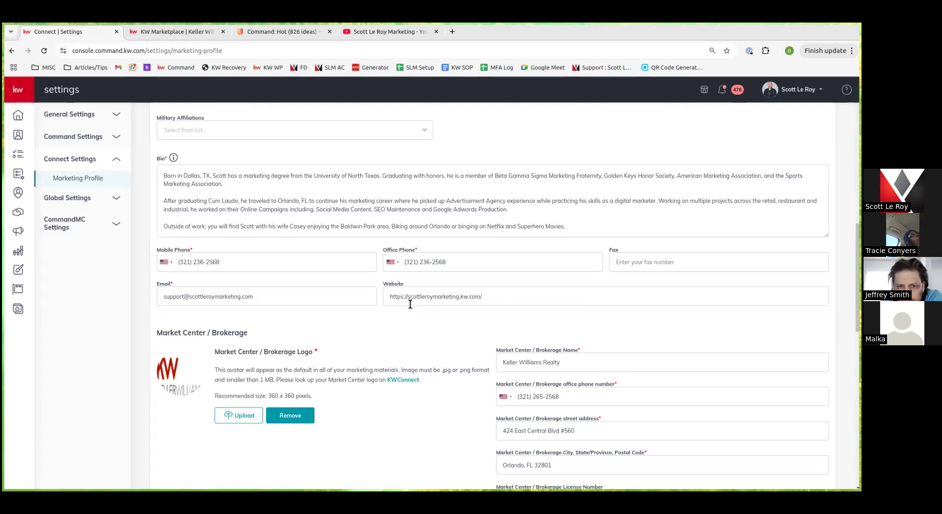
scroll(409, 306, down, 2)
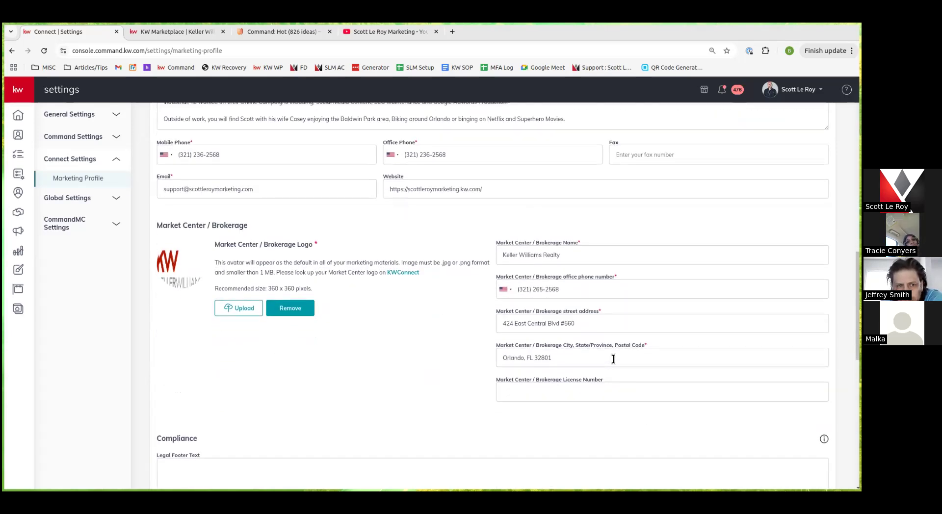
scroll(441, 379, down, 2)
scroll(423, 371, down, 3)
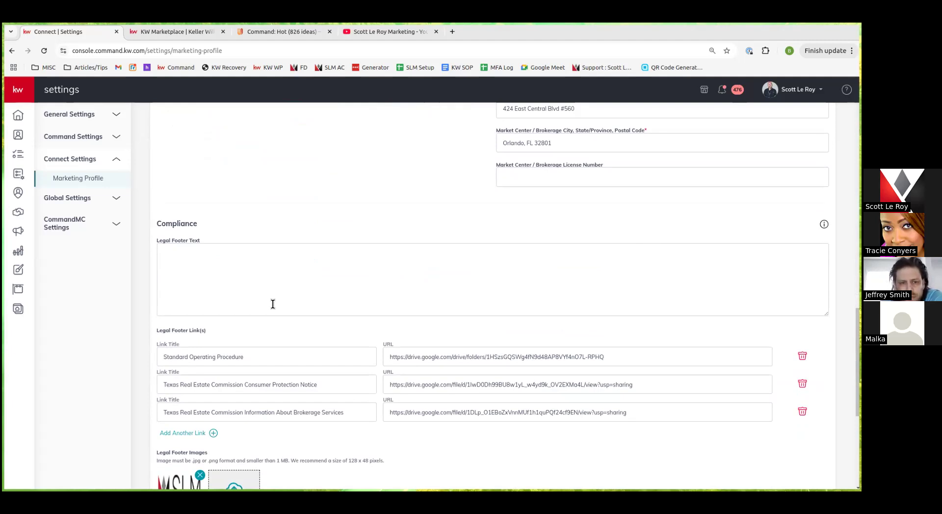
scroll(273, 302, down, 2)
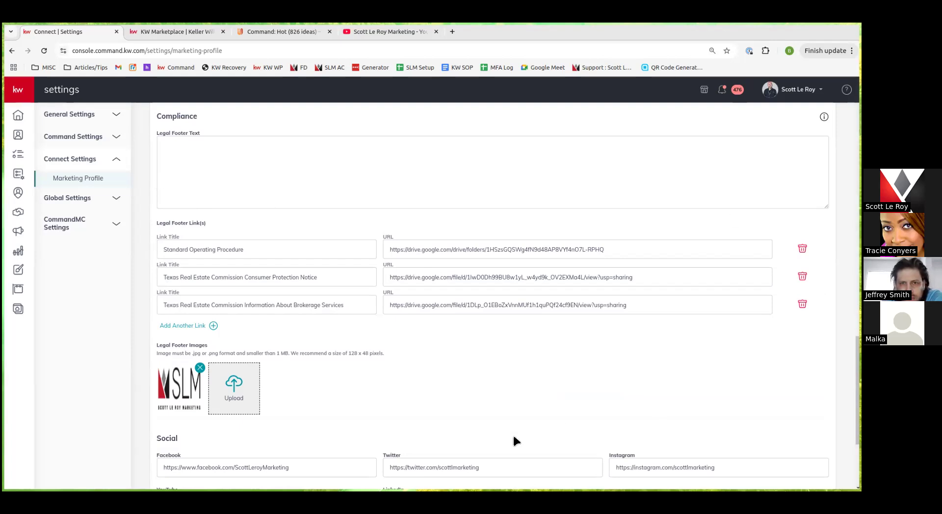
scroll(515, 432, down, 3)
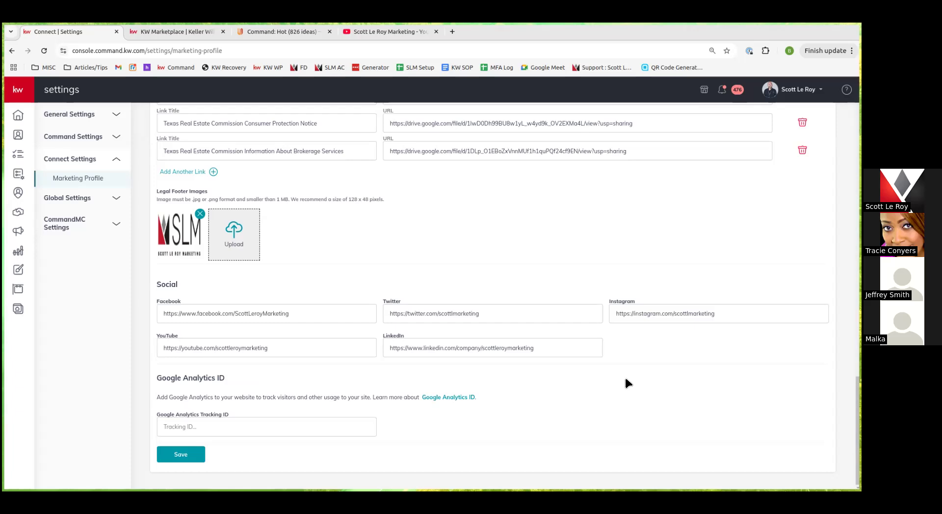
click(185, 458)
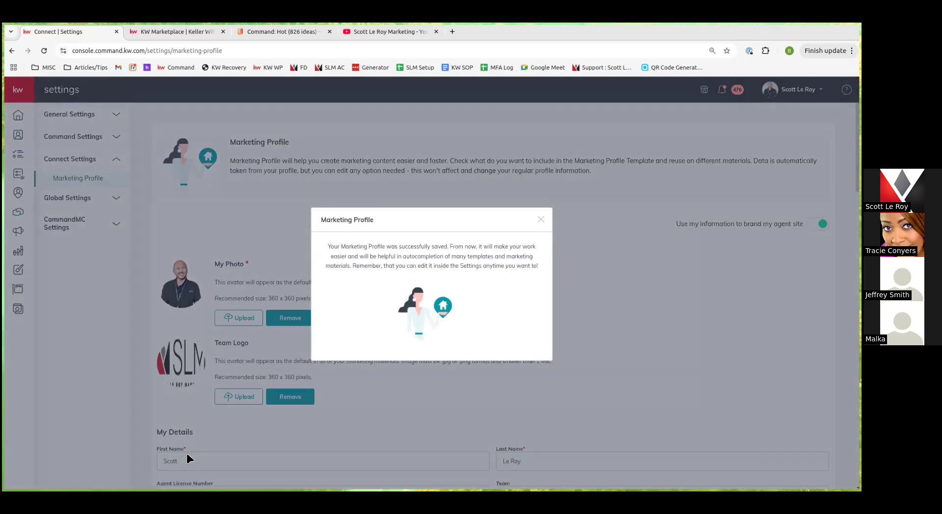
Dismiss the saved message, try Global Settings > Languages, and back out after its error
click(540, 219)
click(108, 201)
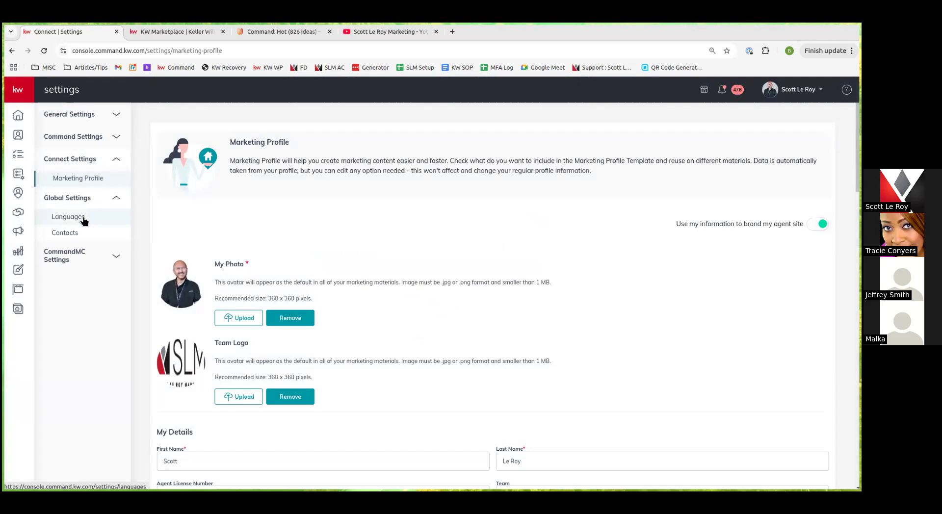
click(84, 219)
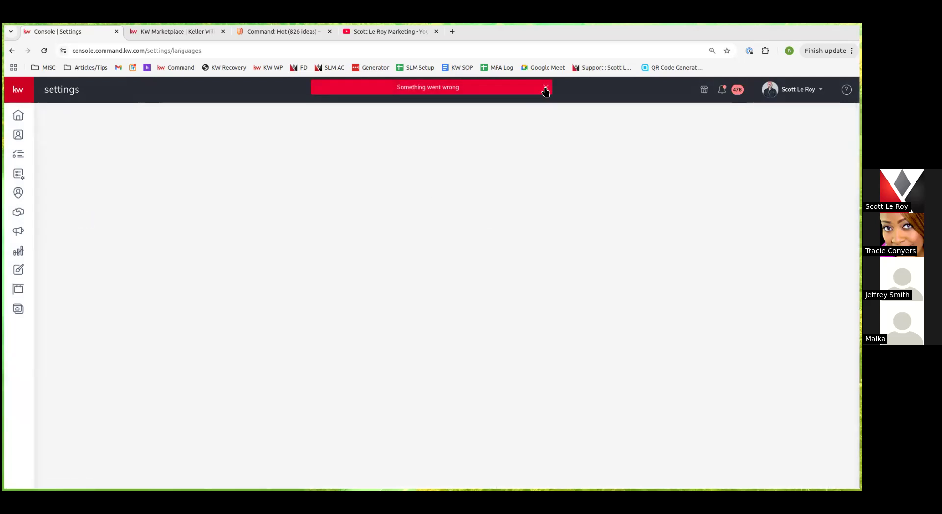
click(545, 88)
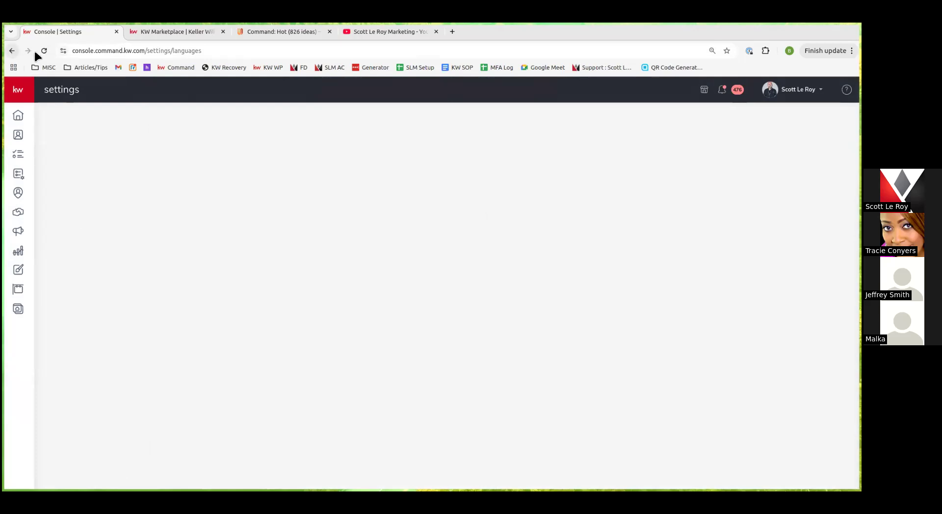
click(7, 50)
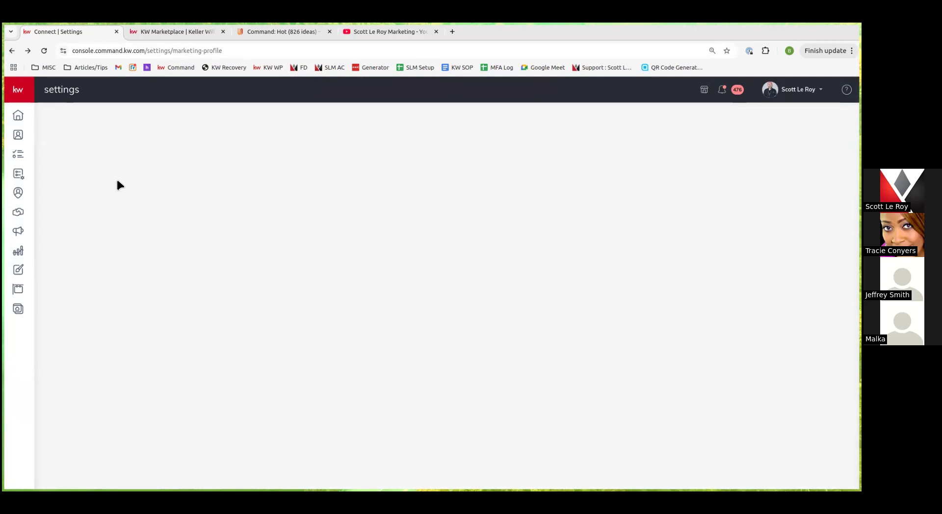
Go through the account menu's Settings back to the Command home page
click(791, 89)
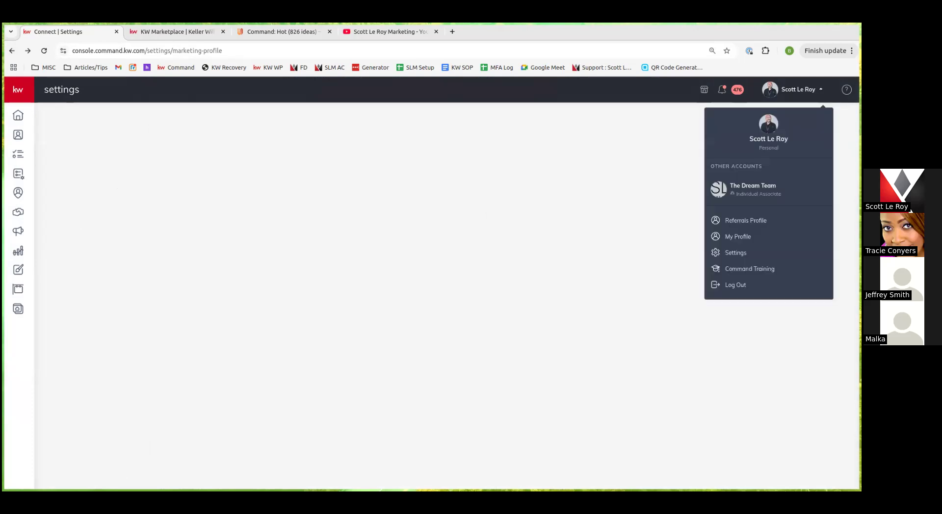
click(741, 254)
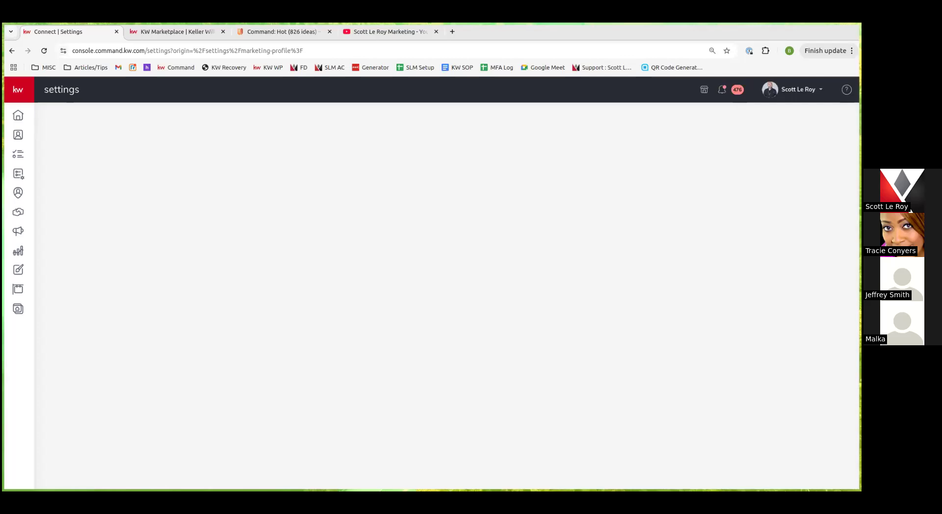
click(18, 115)
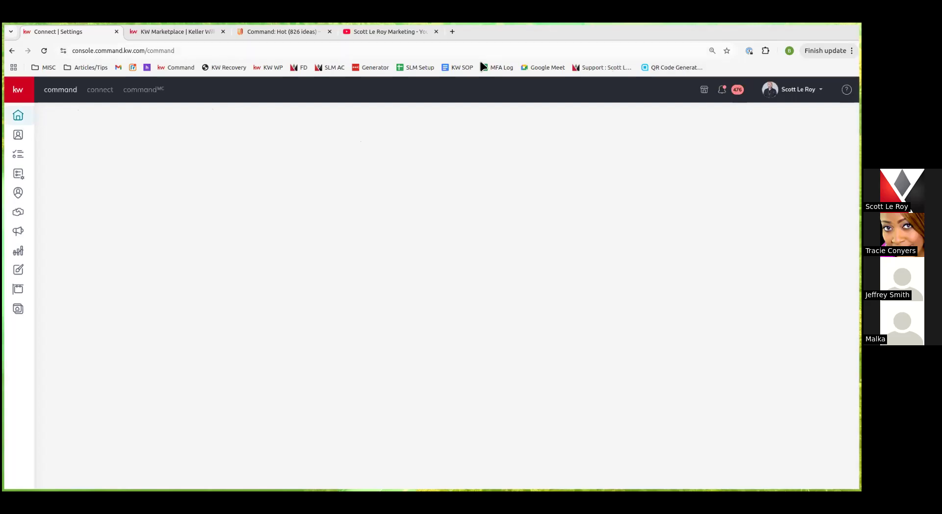
Reload, view Global and CommandMC Settings, then return to the dashboard showing 69.4% Database Health
click(44, 51)
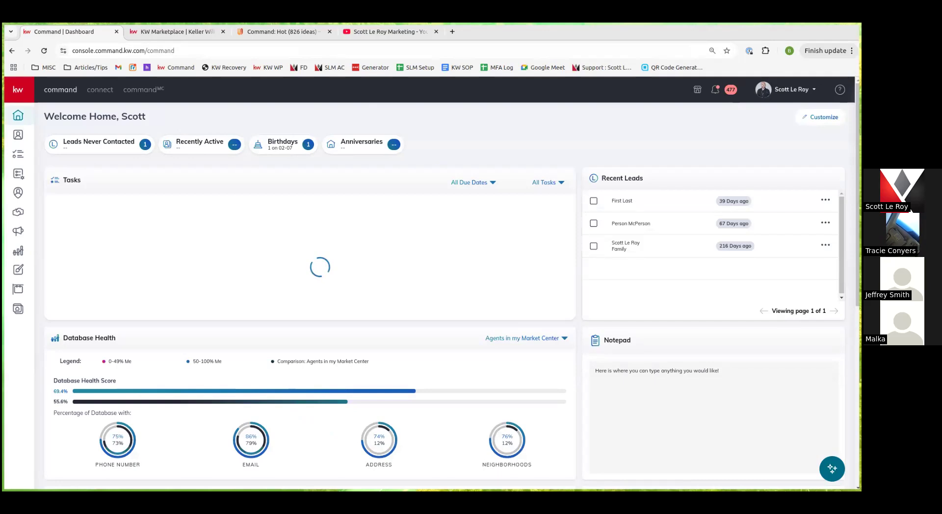
click(787, 89)
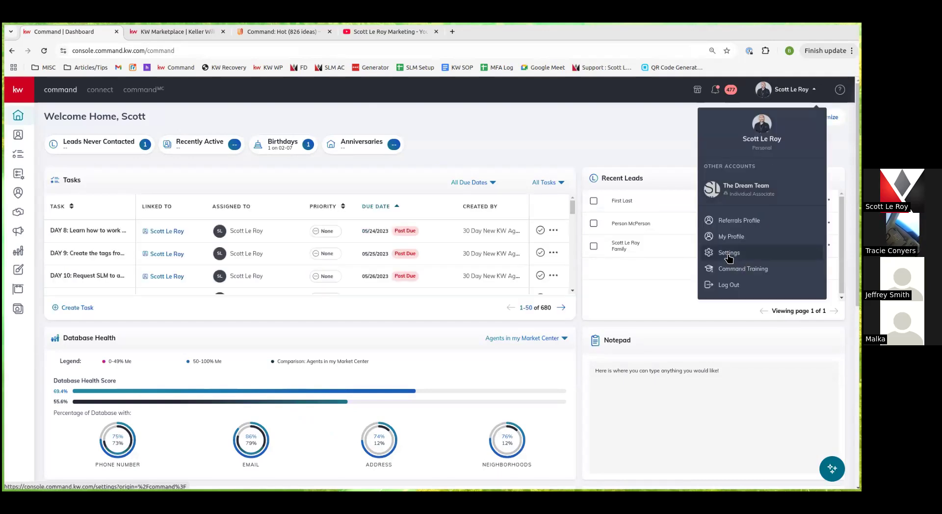
click(728, 253)
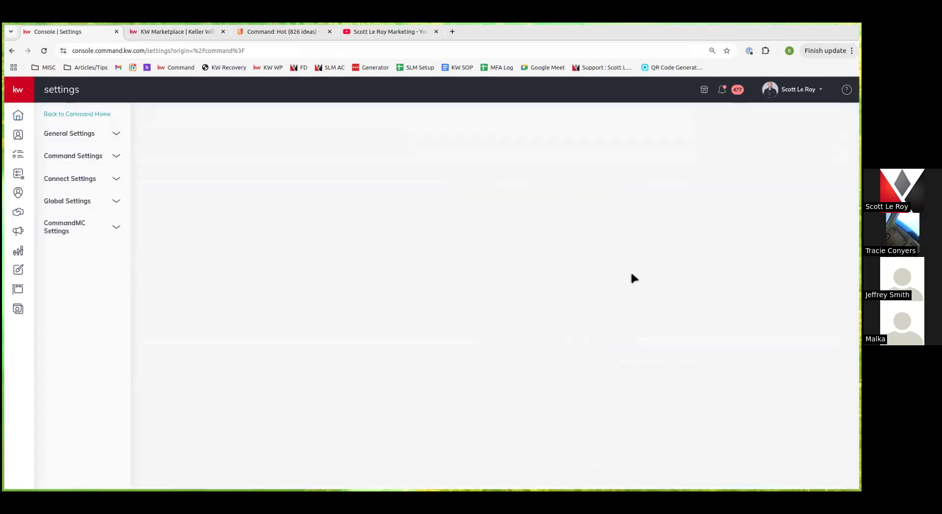
click(97, 204)
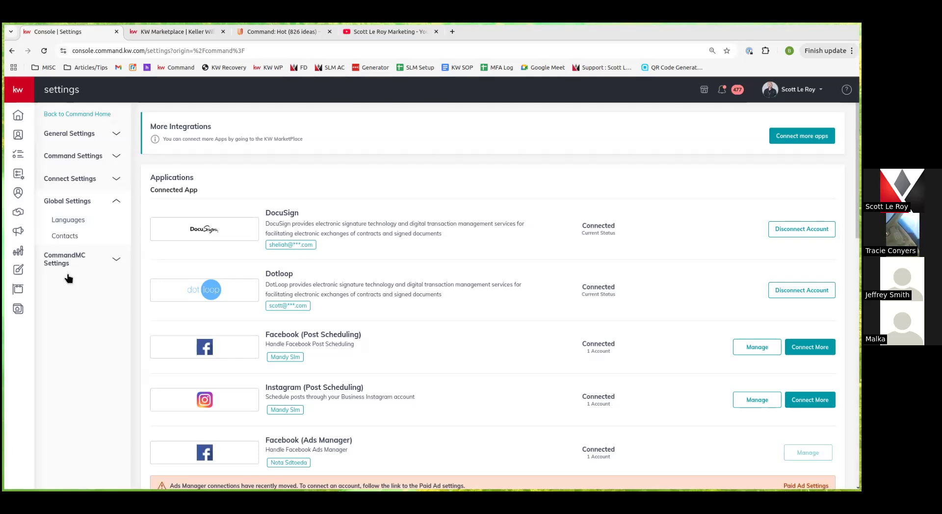
click(72, 265)
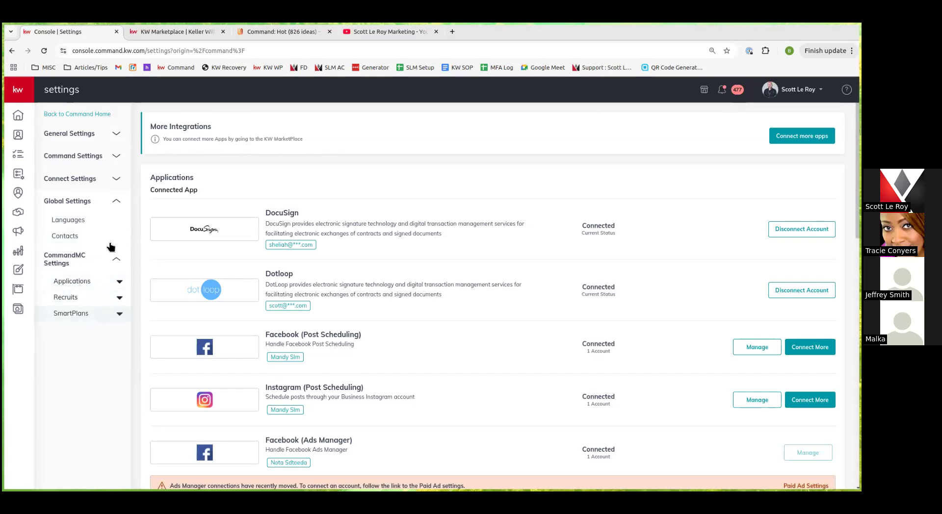
click(18, 117)
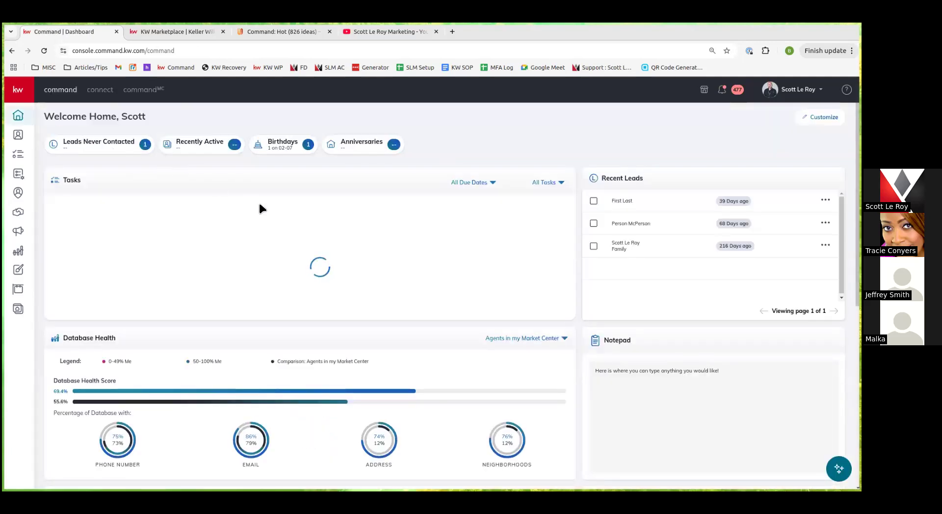
Open the Contacts list with the Class SmartView and its 7 demo contacts
click(795, 89)
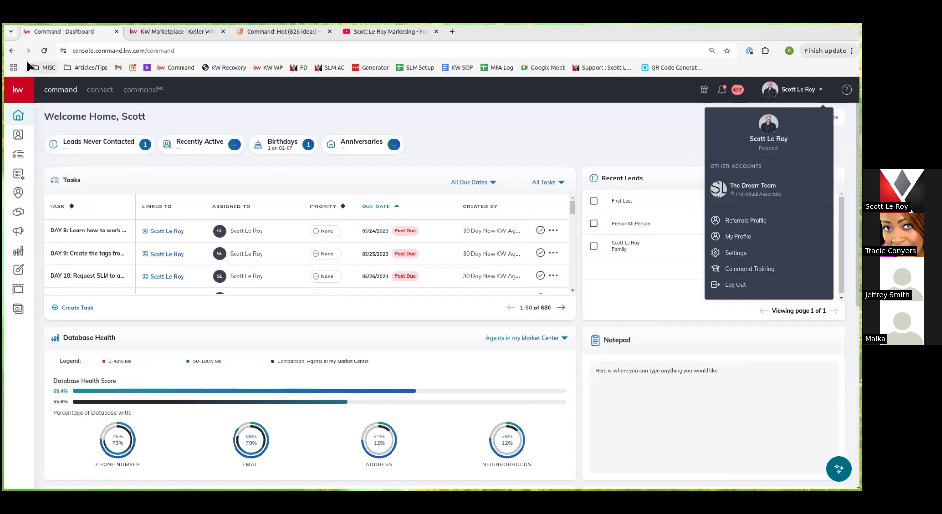
click(20, 91)
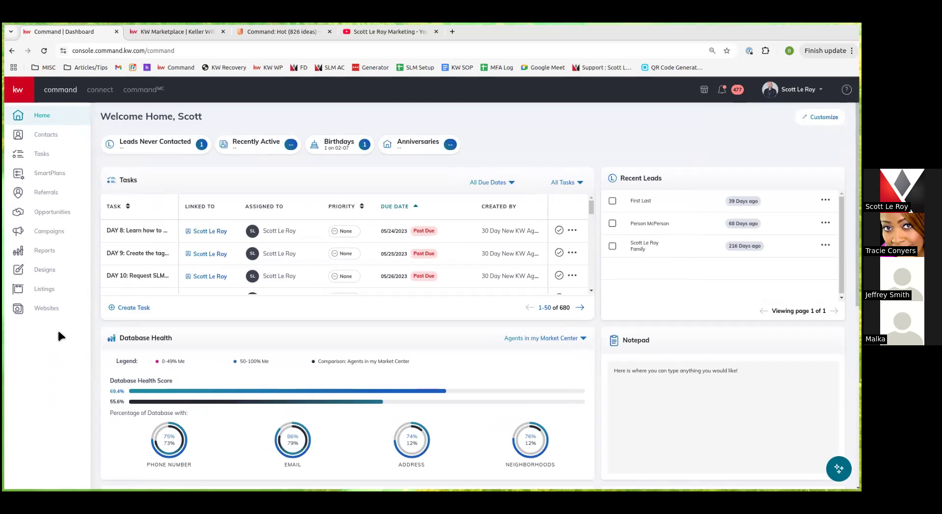
click(43, 136)
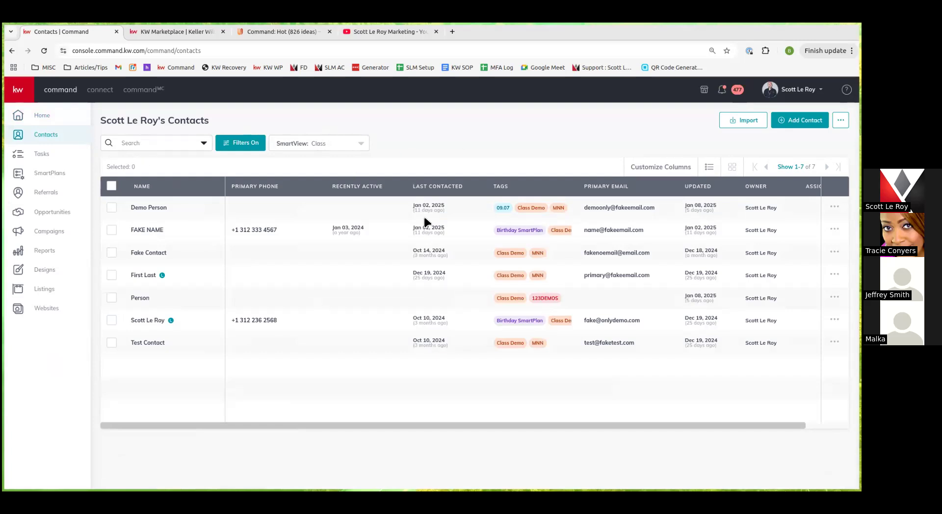
click(742, 120)
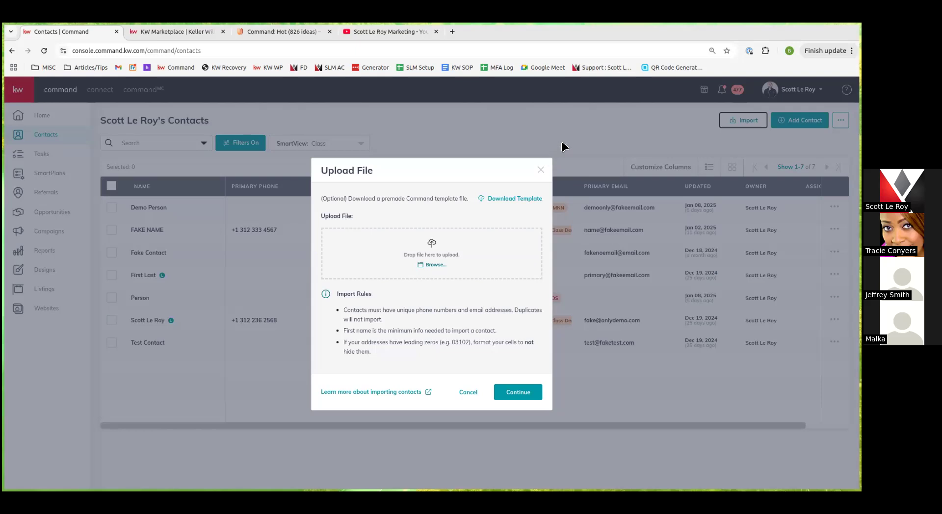
click(540, 170)
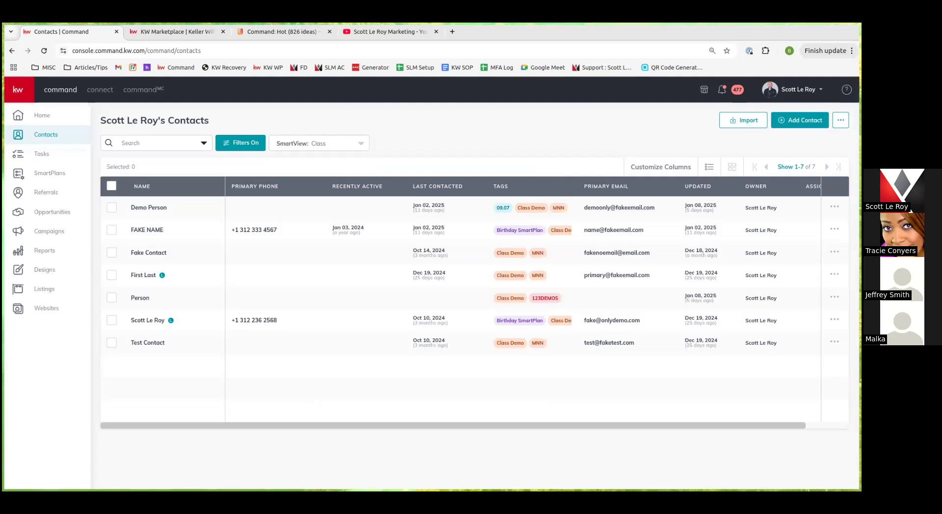
Add a new contact with the contact's full name and primary e-mail address filled in
click(799, 120)
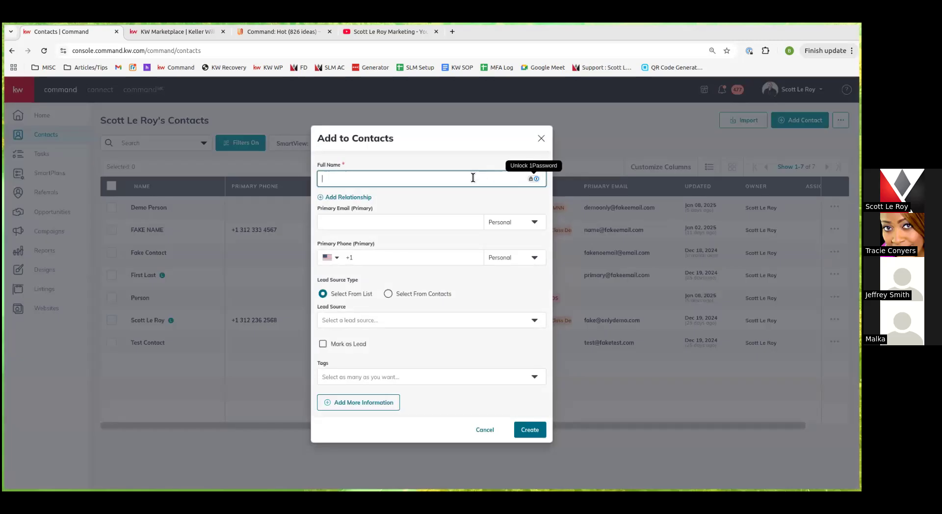
text(Mickey Mouse)
key(Tab)
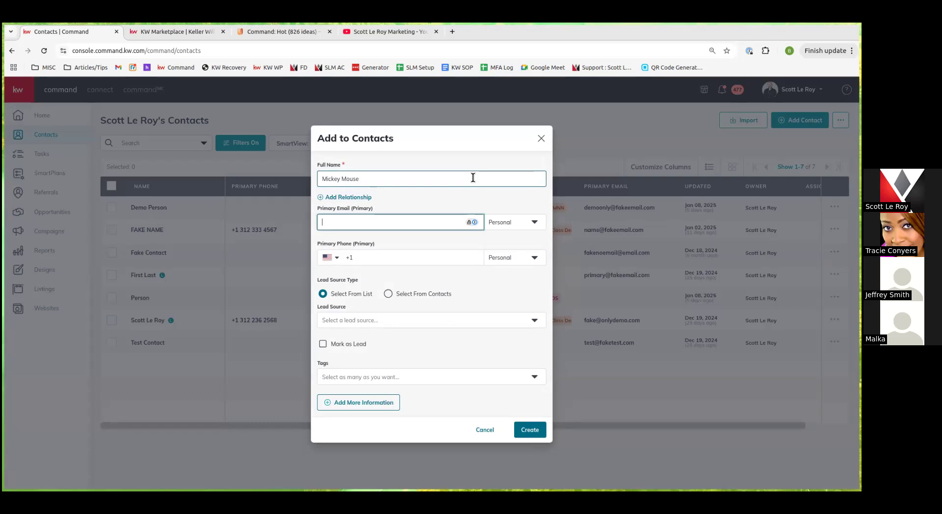
click(402, 255)
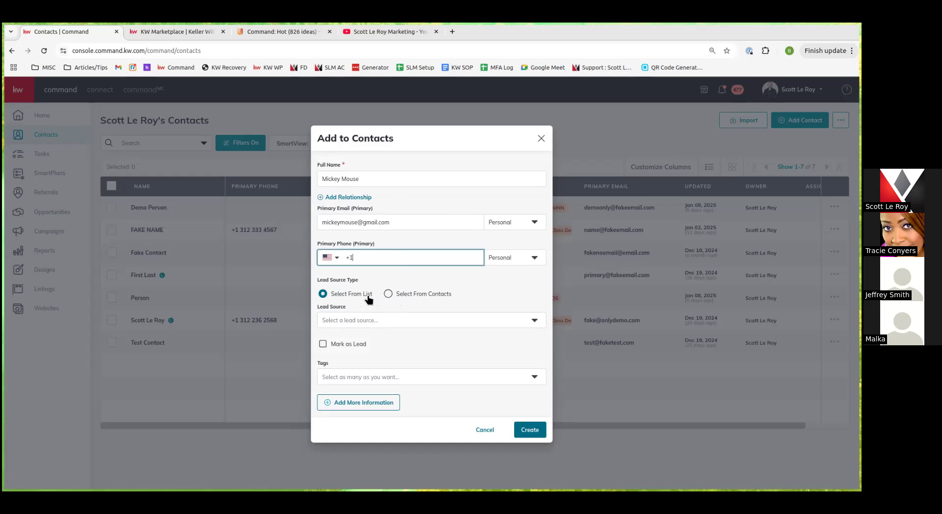
Set the lead source to Select From Contacts and tick Mark as Lead
click(381, 323)
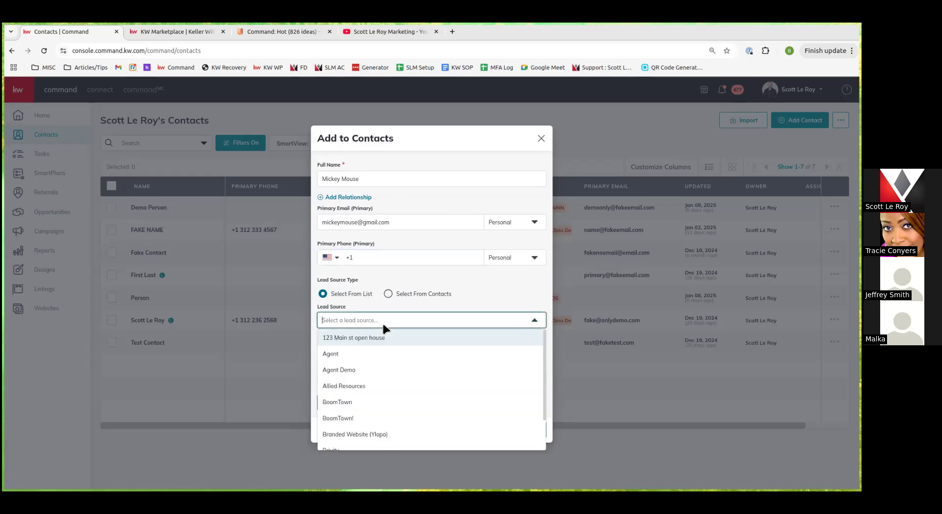
click(383, 322)
click(424, 294)
click(376, 319)
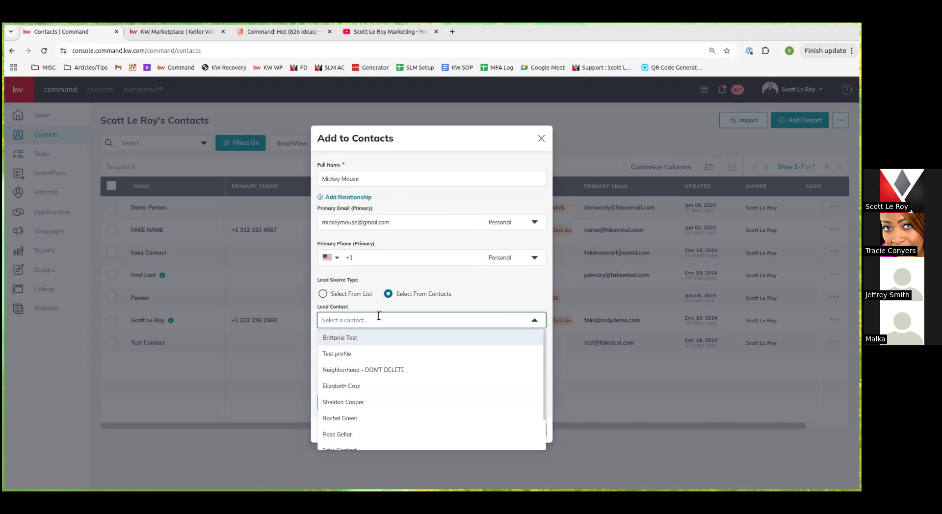
click(412, 298)
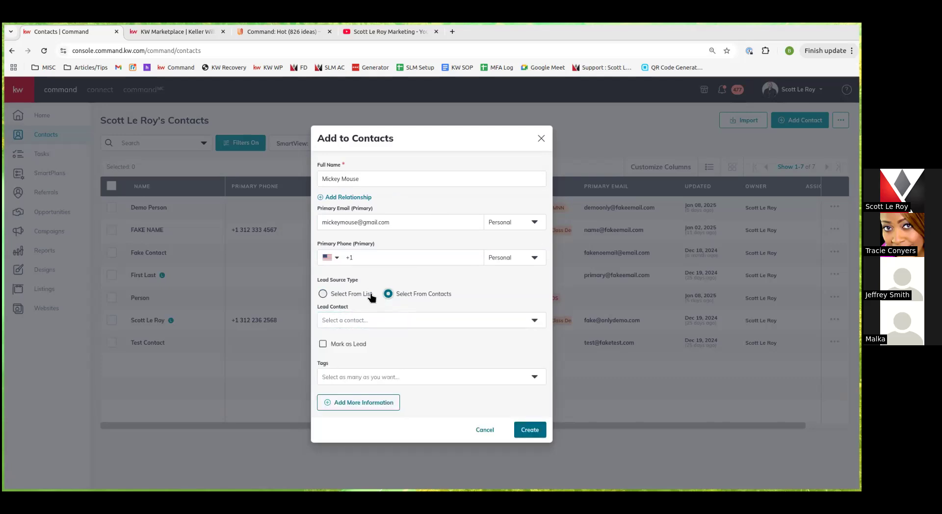
click(363, 350)
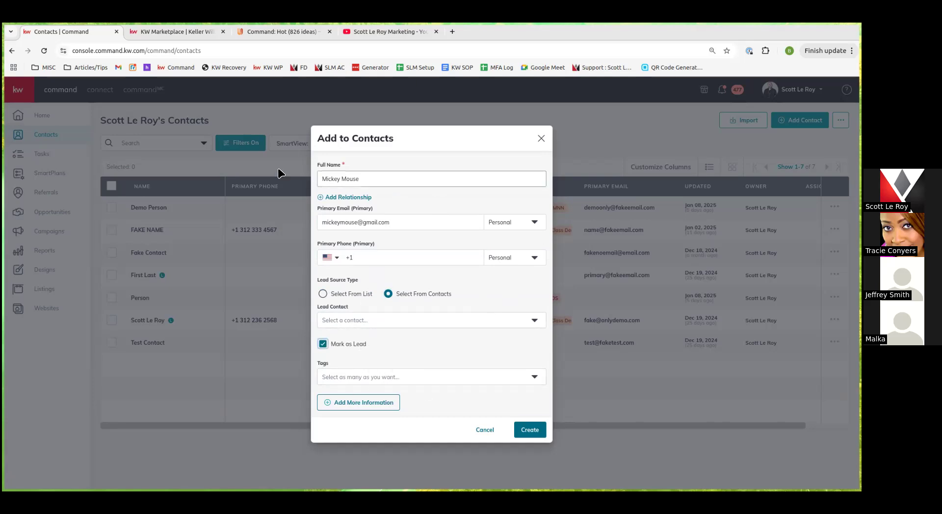
Tag the new contact with 123DEMOS
click(400, 376)
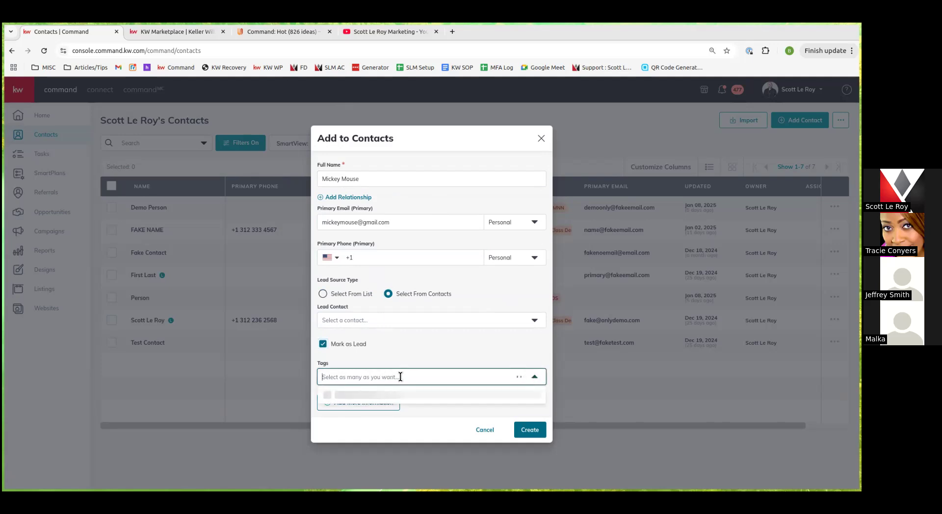
scroll(378, 412, down, 1)
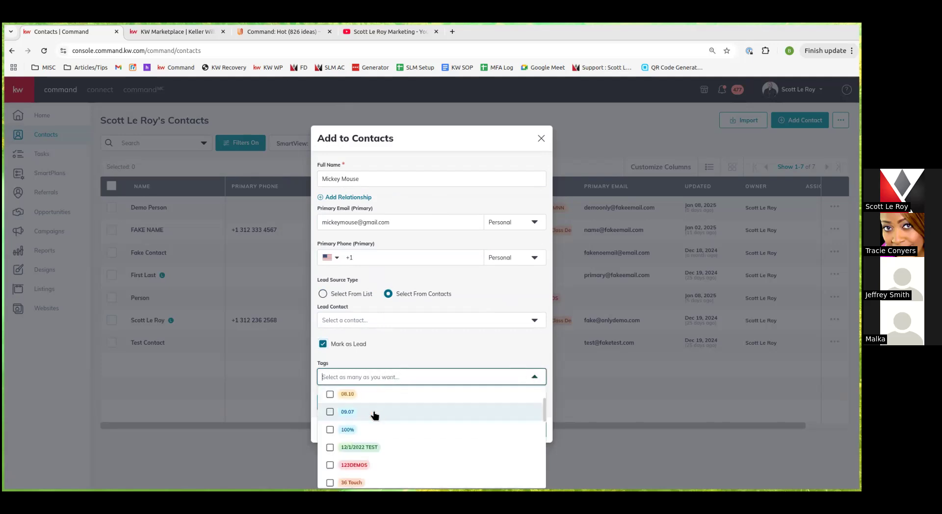
click(365, 464)
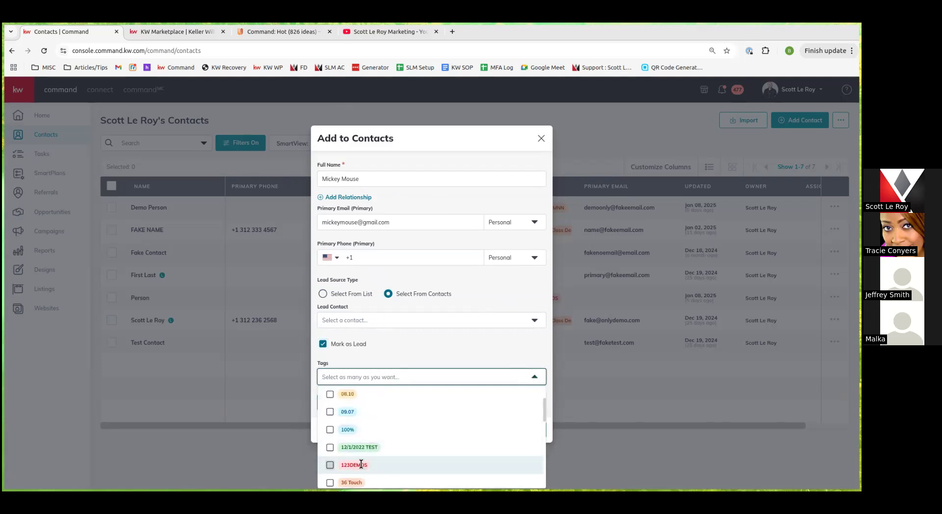
click(459, 343)
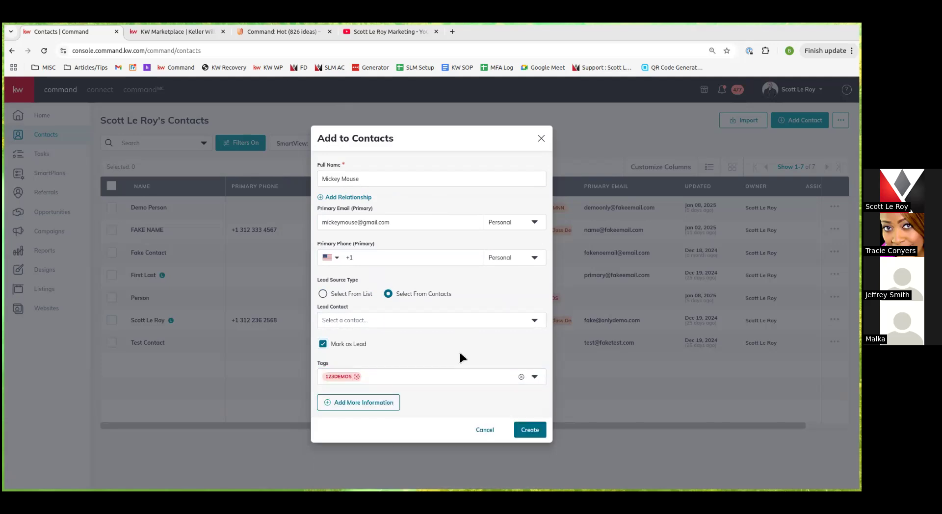
Reveal Add More Information and expand the Additional Contact Information fields
click(379, 406)
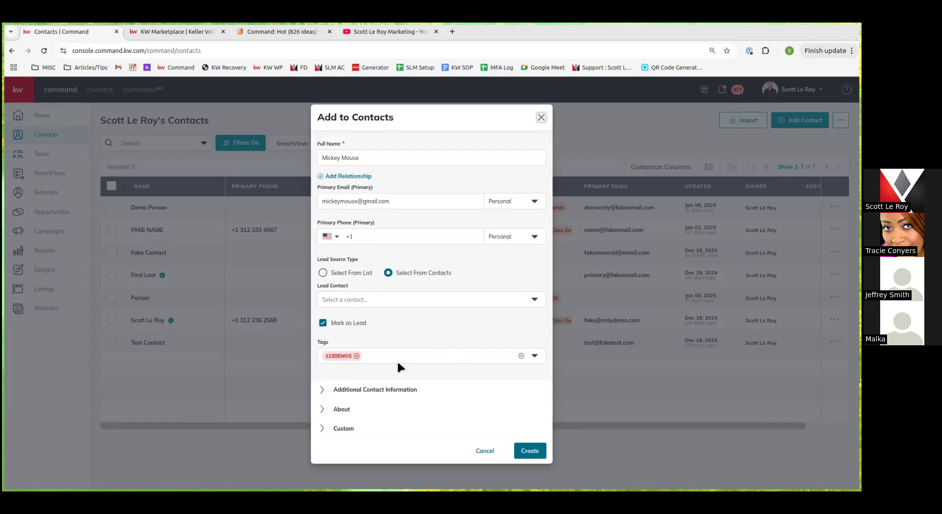
click(375, 391)
scroll(394, 368, down, 4)
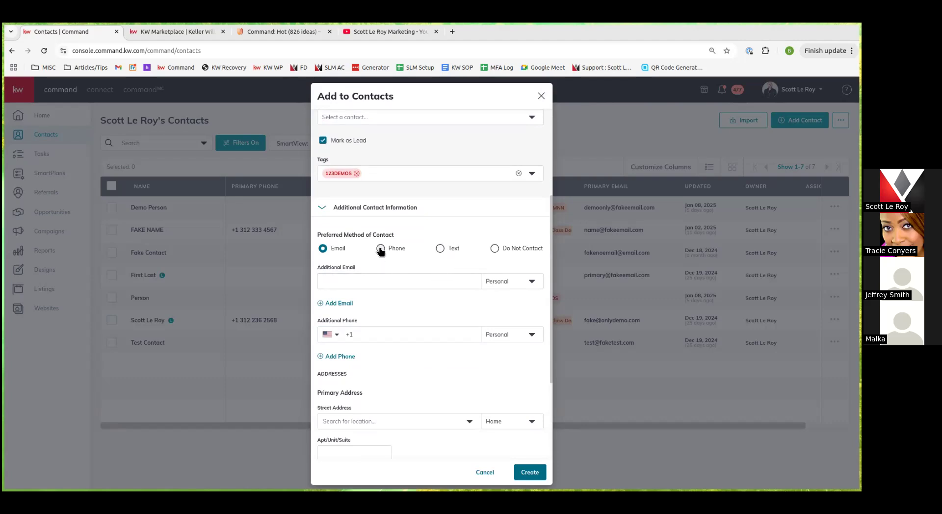
right_click(420, 283)
click(384, 302)
scroll(393, 316, down, 2)
scroll(417, 353, down, 1)
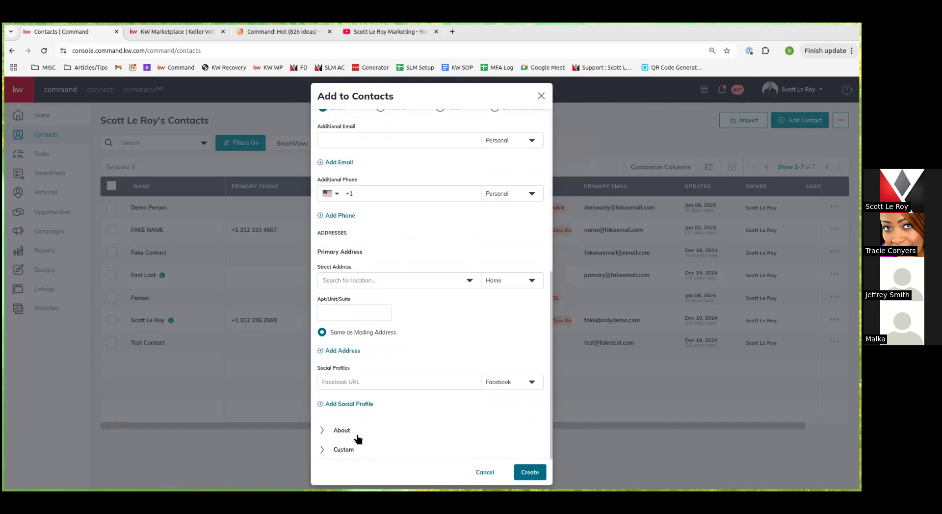
Expand the About section and browse relationship types, leaving Spouse selected
click(342, 431)
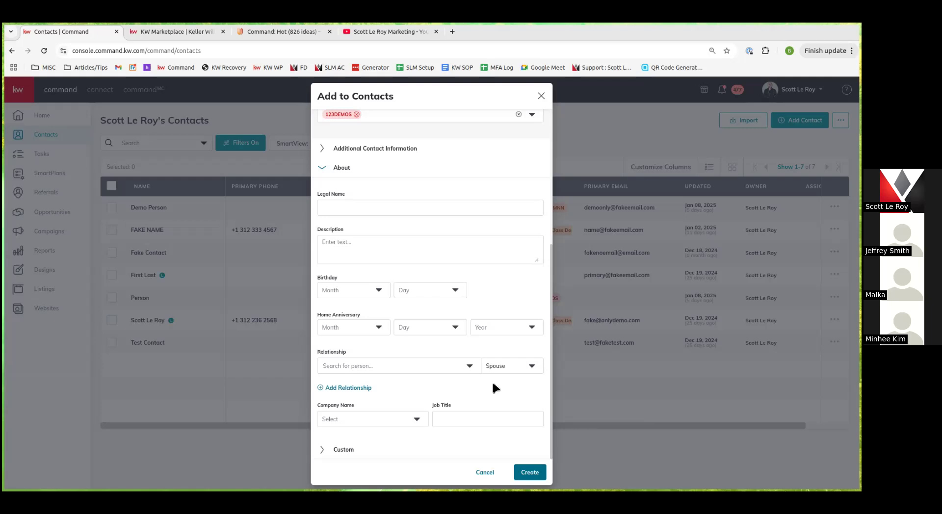
click(499, 367)
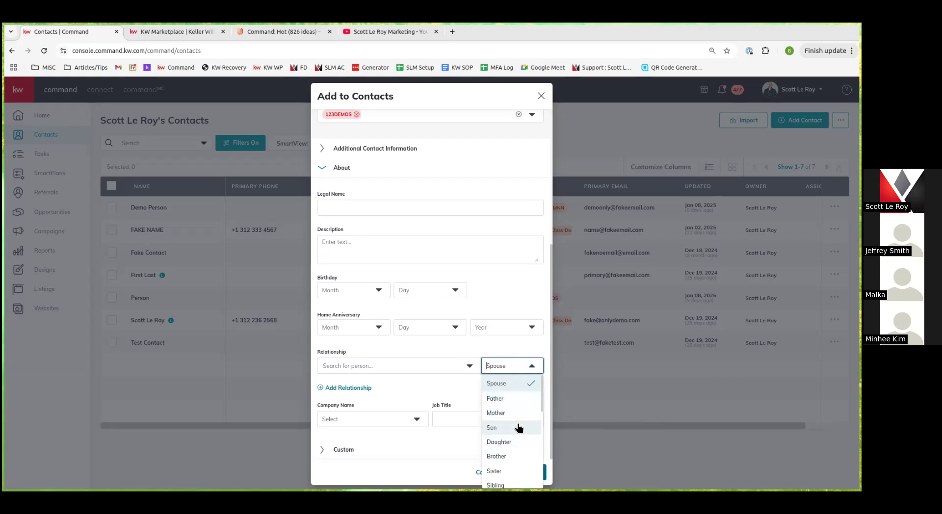
scroll(513, 414, down, 3)
scroll(513, 414, up, 1)
click(383, 376)
click(405, 371)
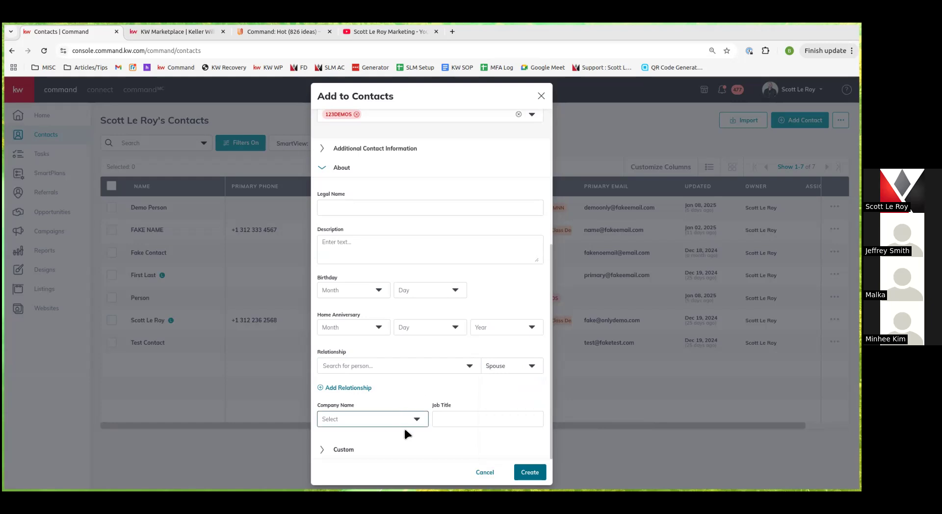
View the Custom fields, cancel the new contact, and open the demo contact's record
click(367, 451)
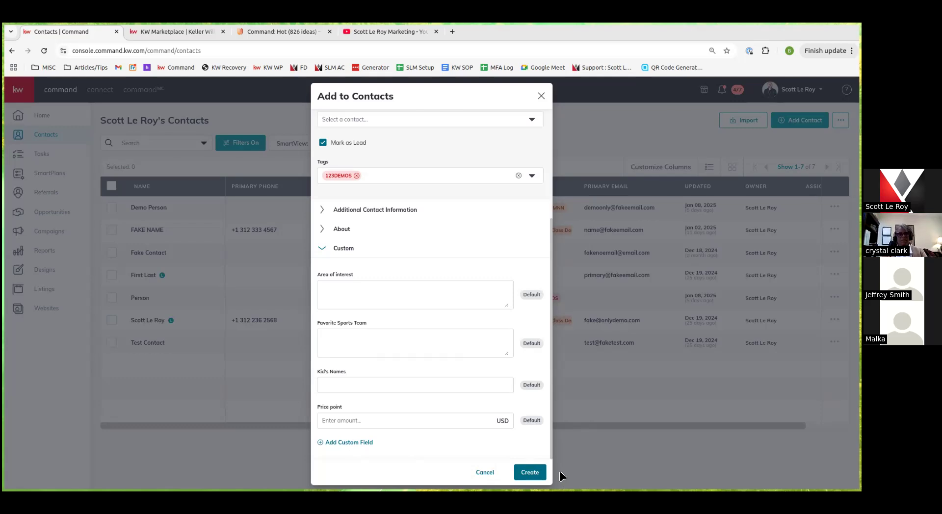
click(493, 473)
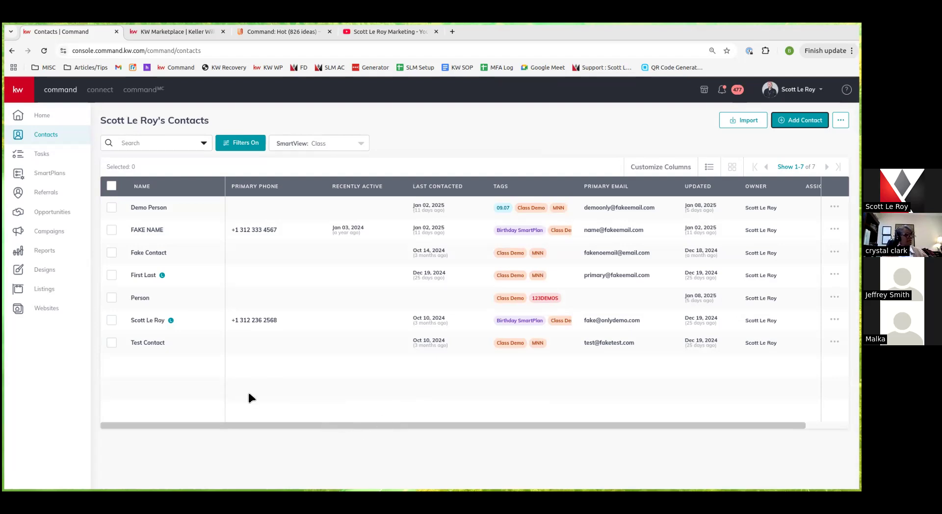
click(149, 207)
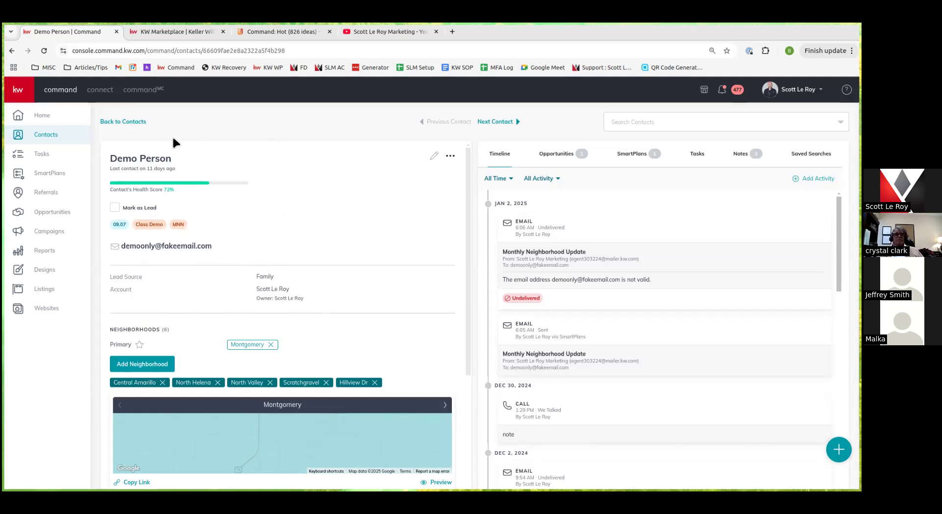
Check the contact's actions and edit form without changes, then scroll to its six Neighborhoods
scroll(204, 338, down, 4)
scroll(206, 346, up, 5)
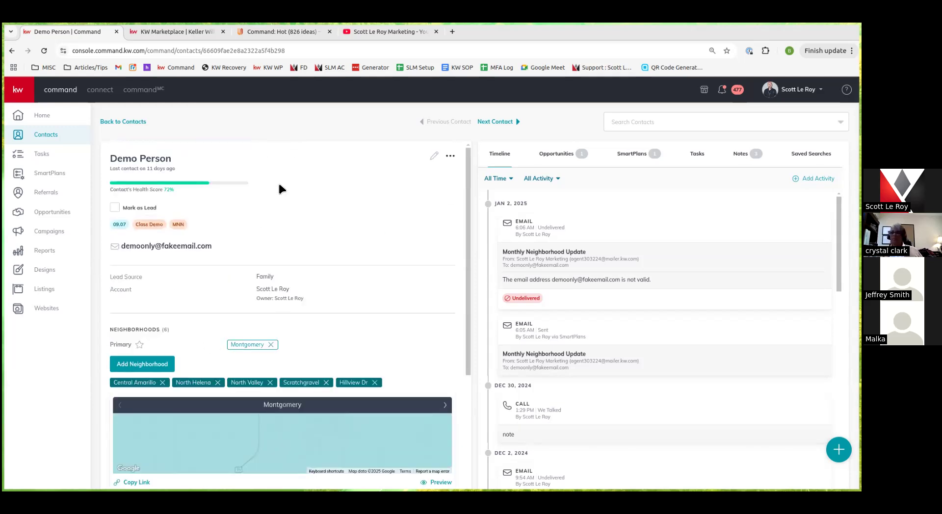
click(451, 157)
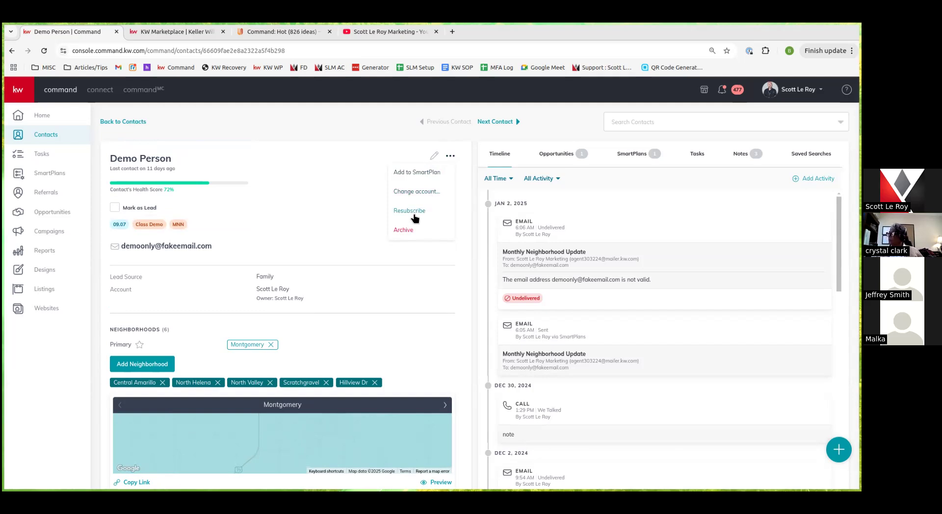
click(289, 164)
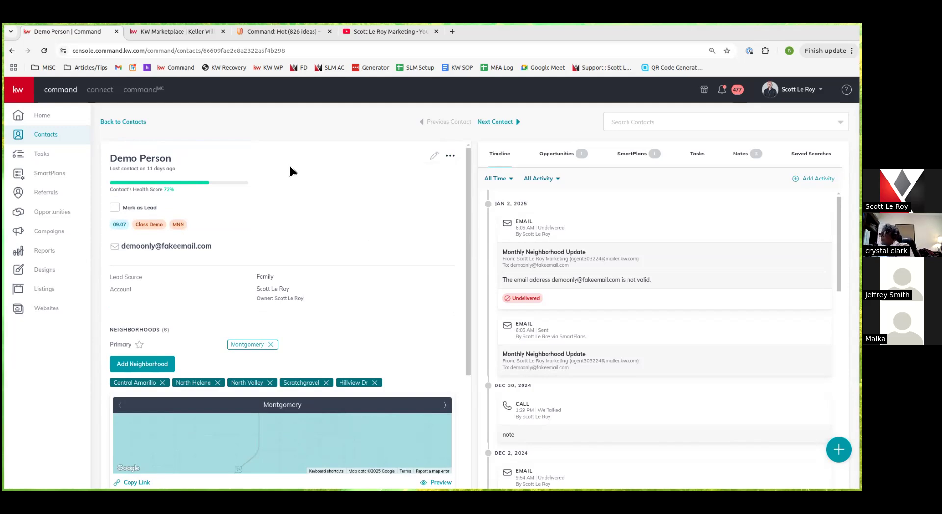
click(434, 157)
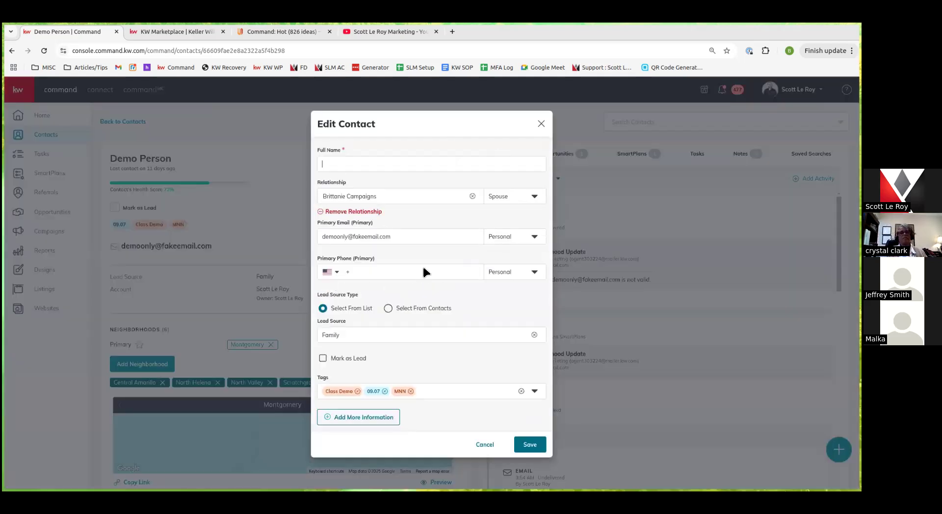
click(541, 123)
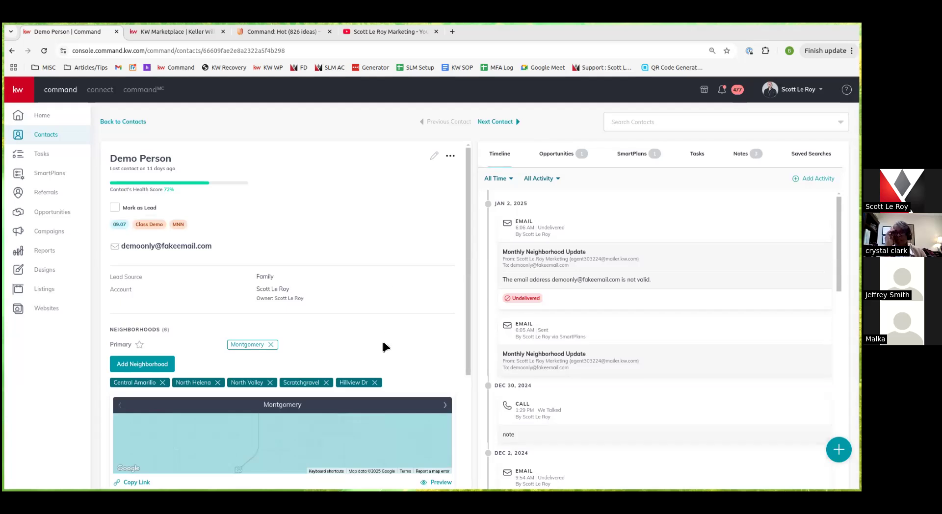
scroll(385, 337, down, 3)
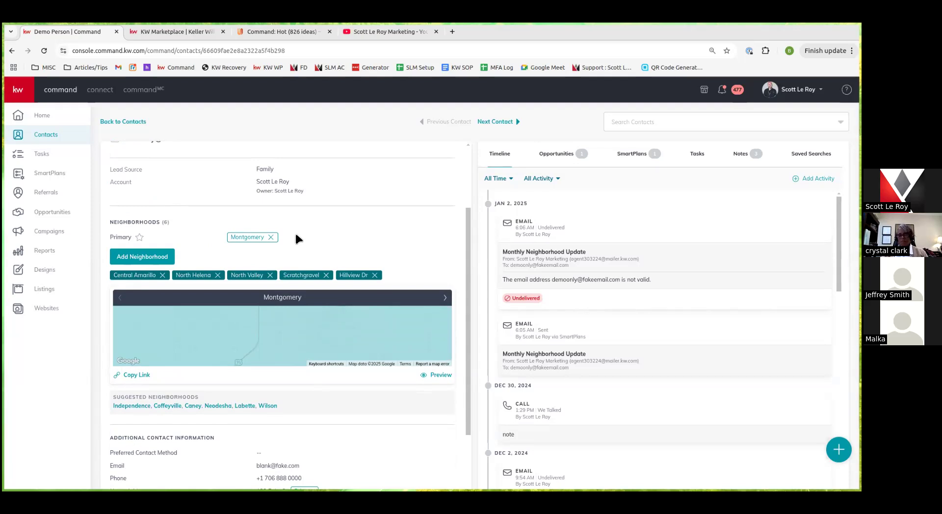
Start a note on the demo contact, cancel it, then show its CLASS DEMO opportunity
scroll(335, 362, down, 3)
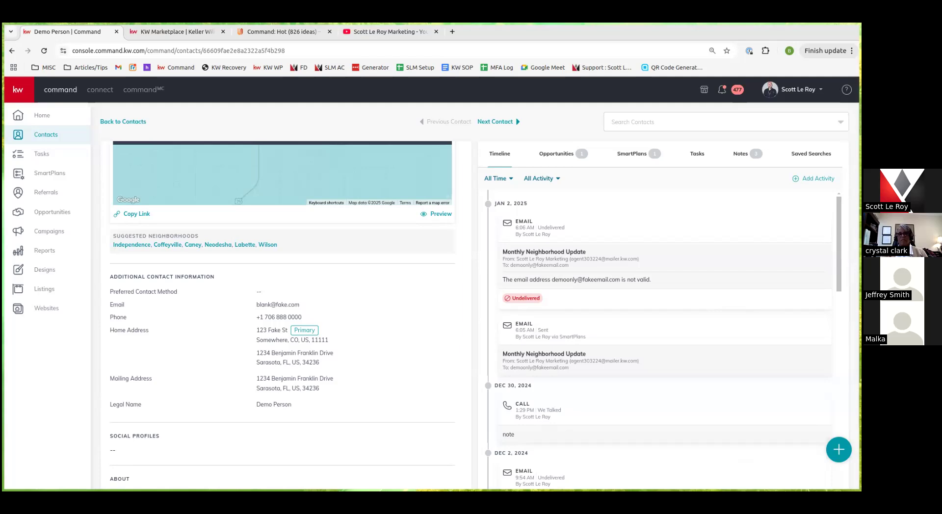
click(838, 450)
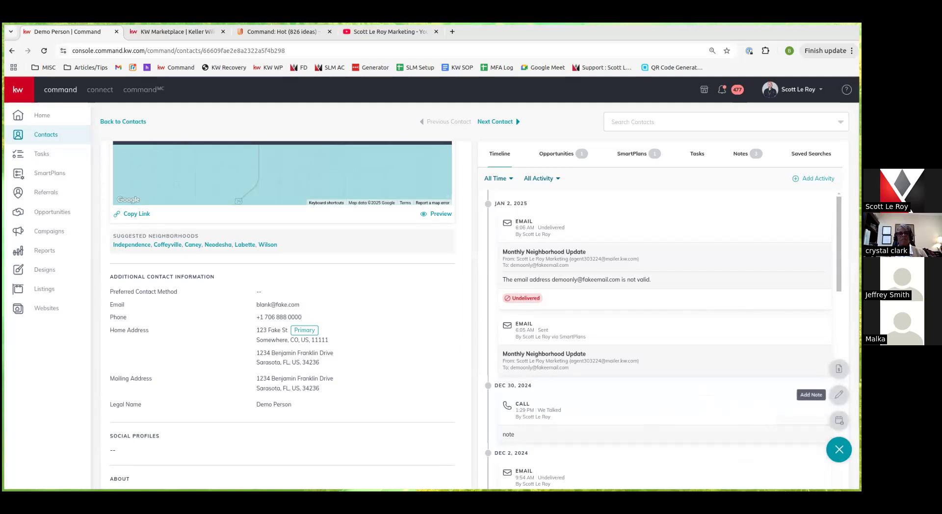
click(839, 395)
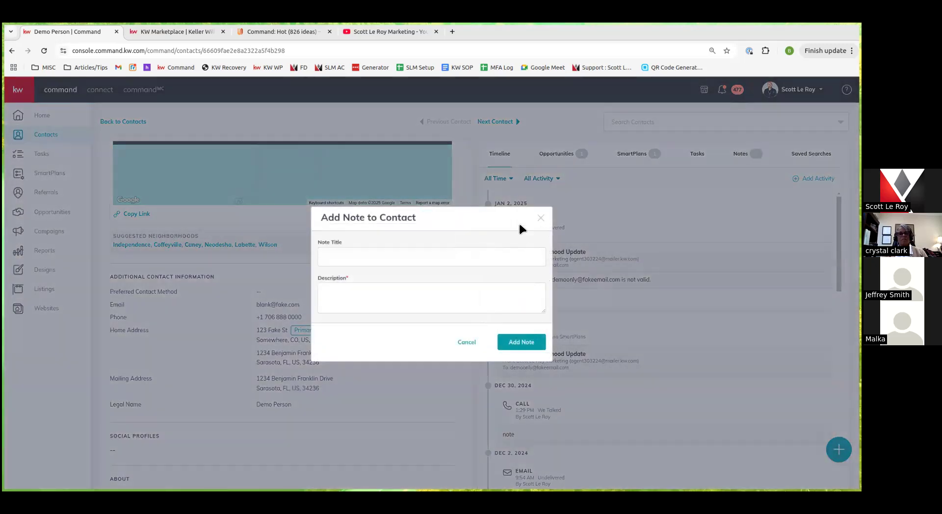
click(471, 346)
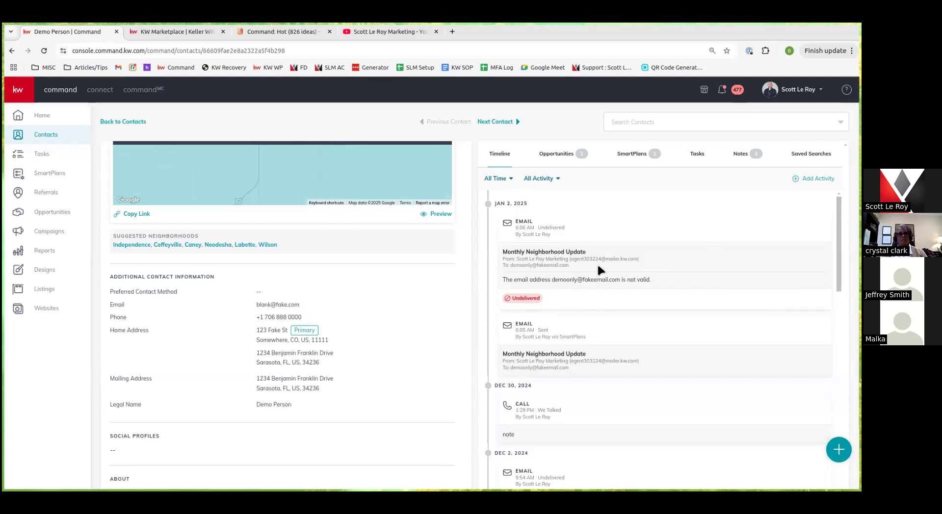
click(556, 155)
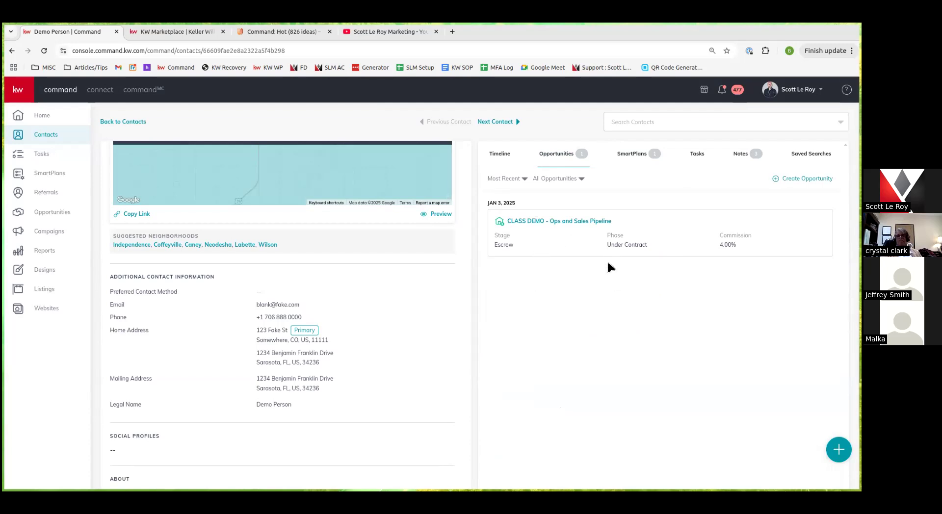
Browse the contact's SmartPlans, Tasks, Notes and Saved Searches tabs, then return to the contacts list
click(633, 154)
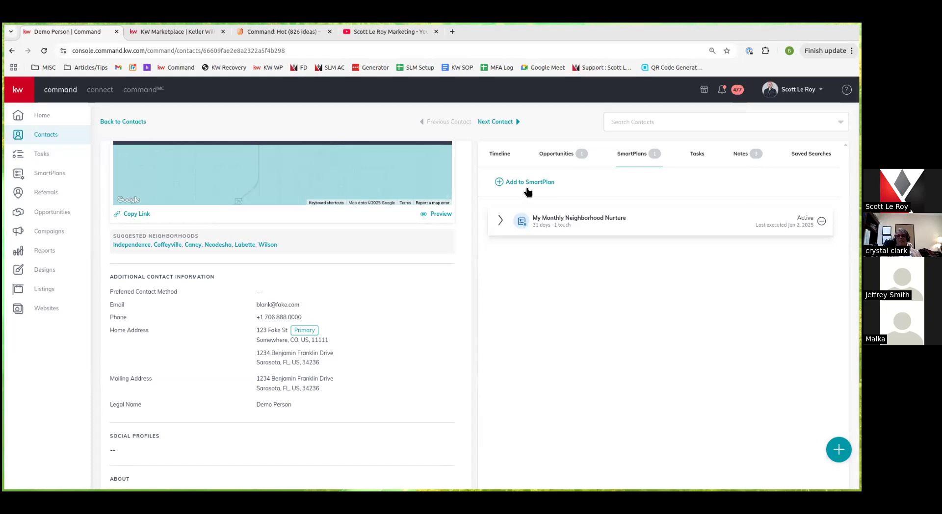
click(696, 154)
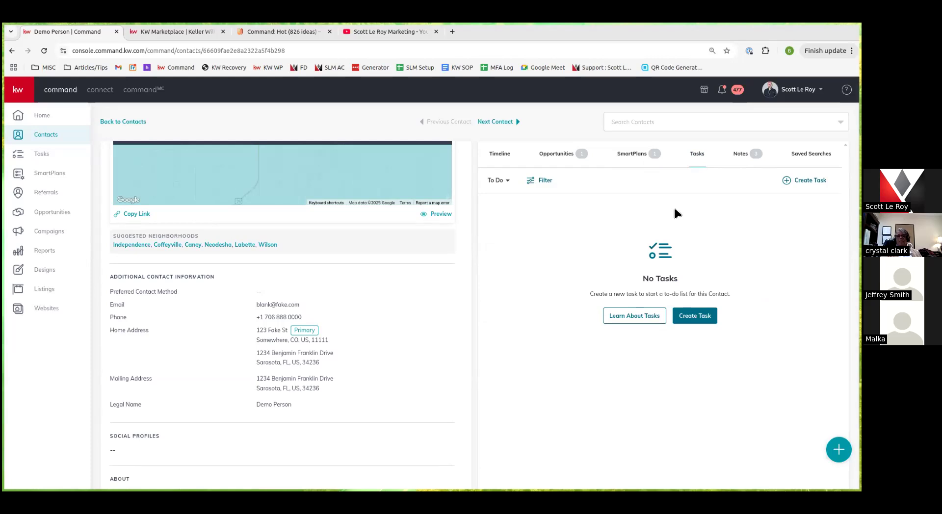
click(740, 158)
scroll(572, 346, down, 2)
scroll(602, 377, up, 2)
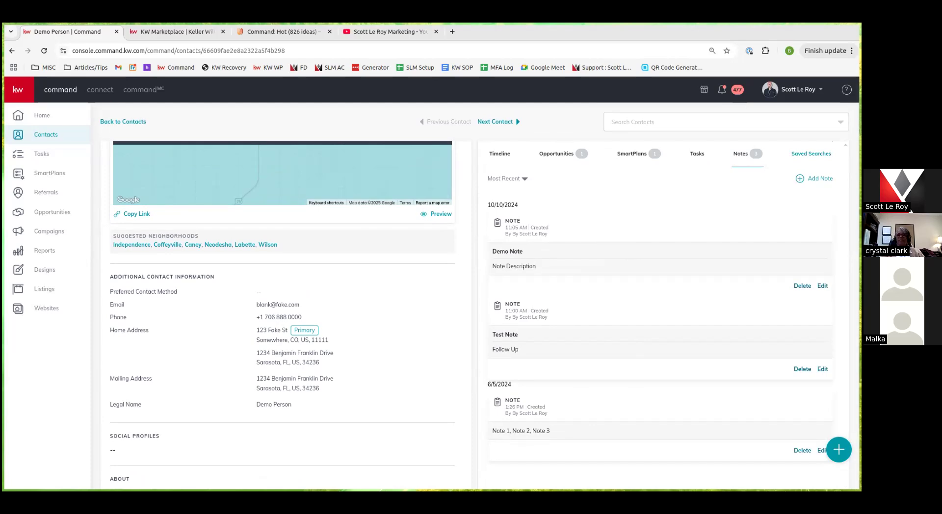
click(811, 154)
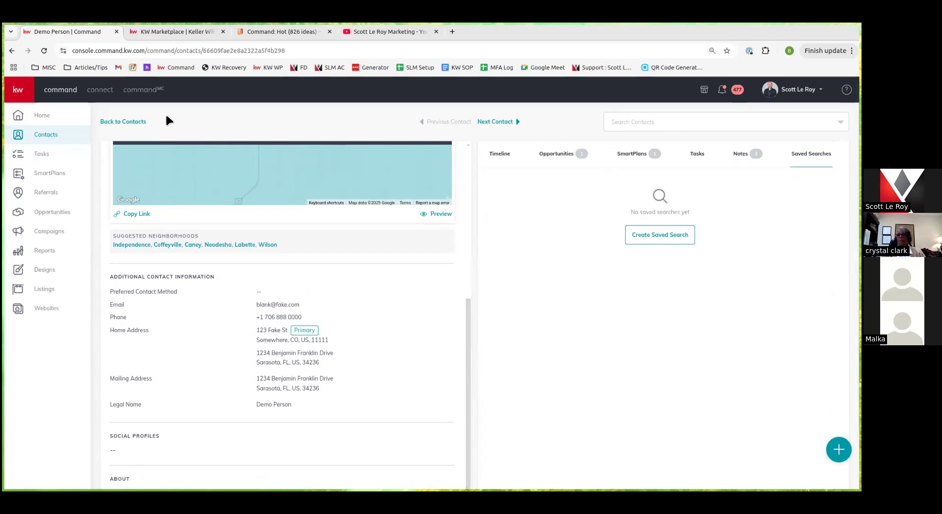
click(120, 122)
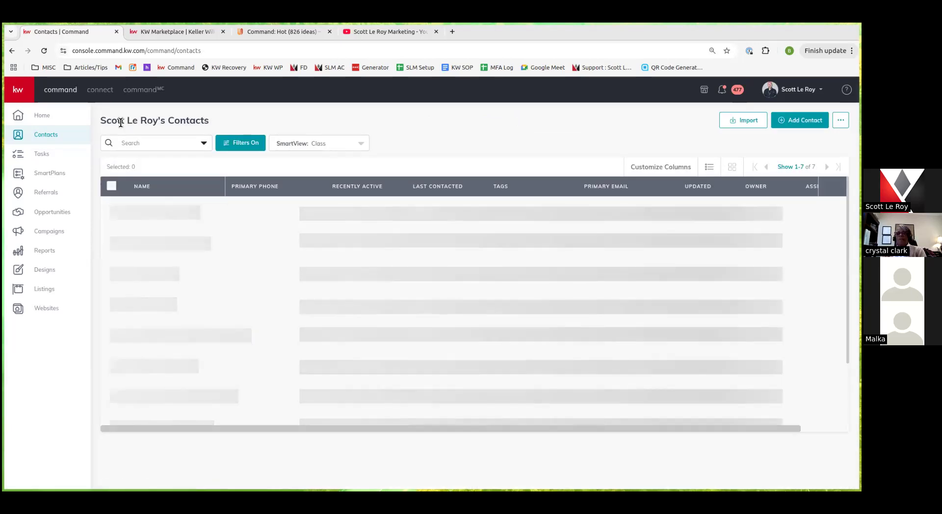
click(228, 146)
scroll(774, 253, down, 6)
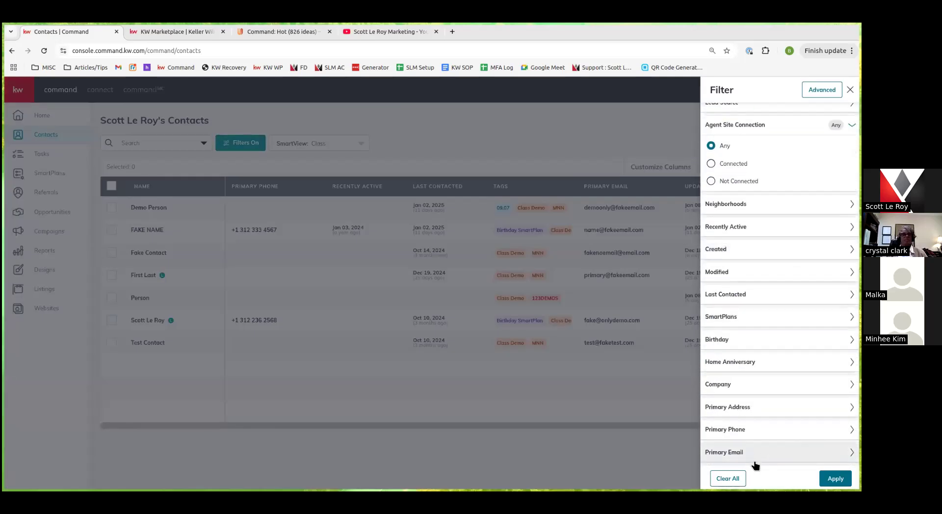
scroll(739, 324, up, 6)
click(761, 213)
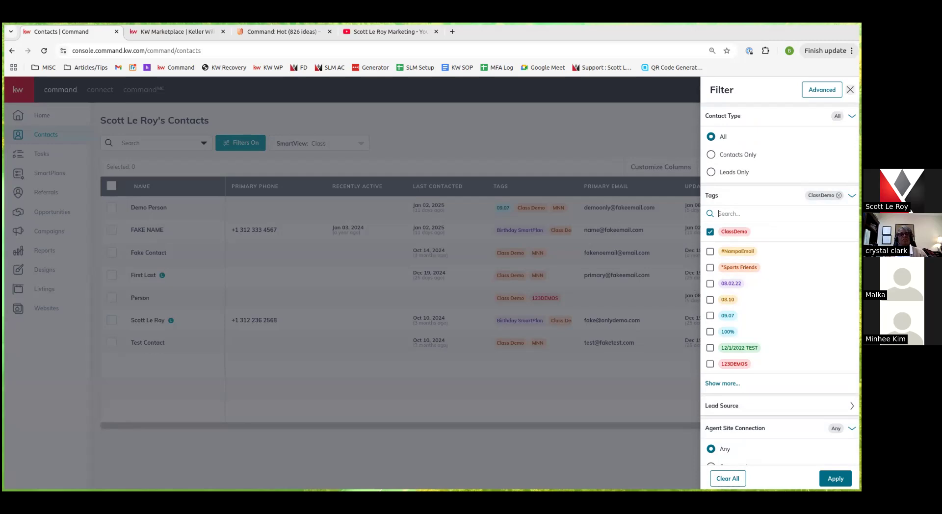
click(850, 89)
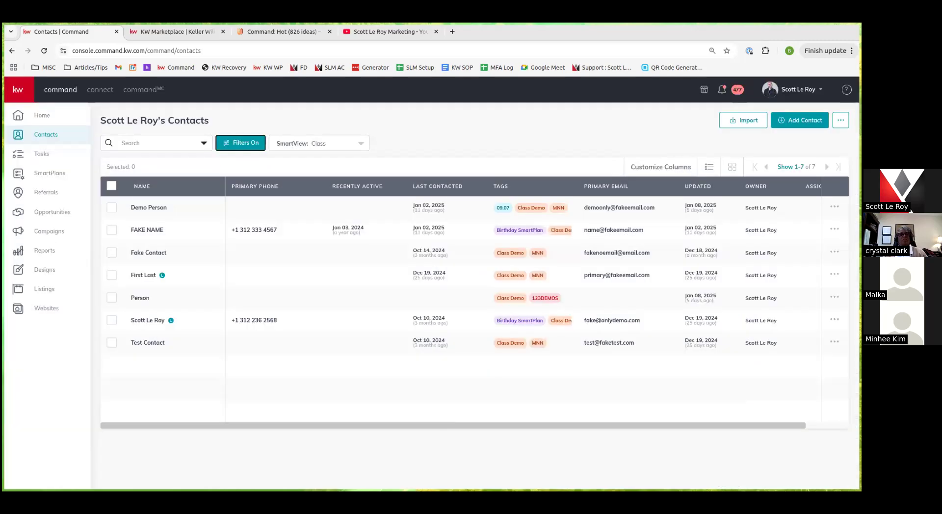
click(358, 143)
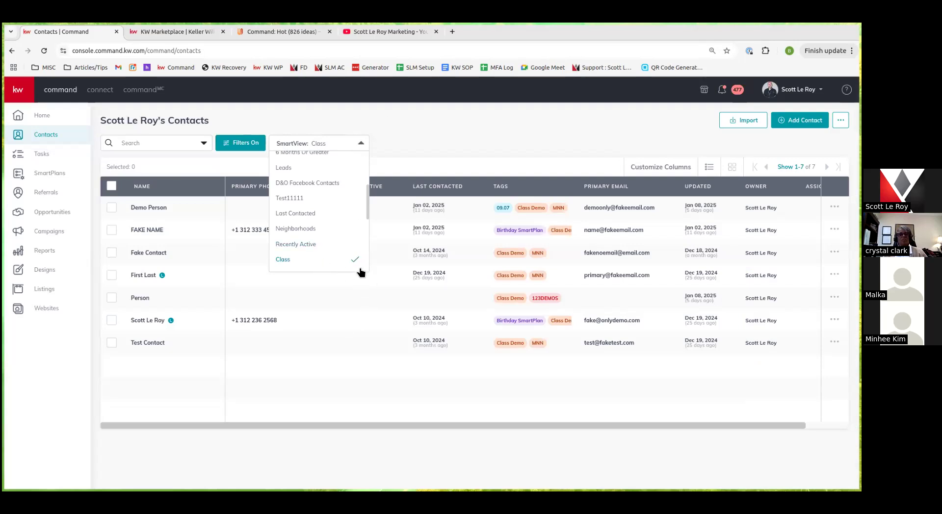
scroll(333, 216, down, 5)
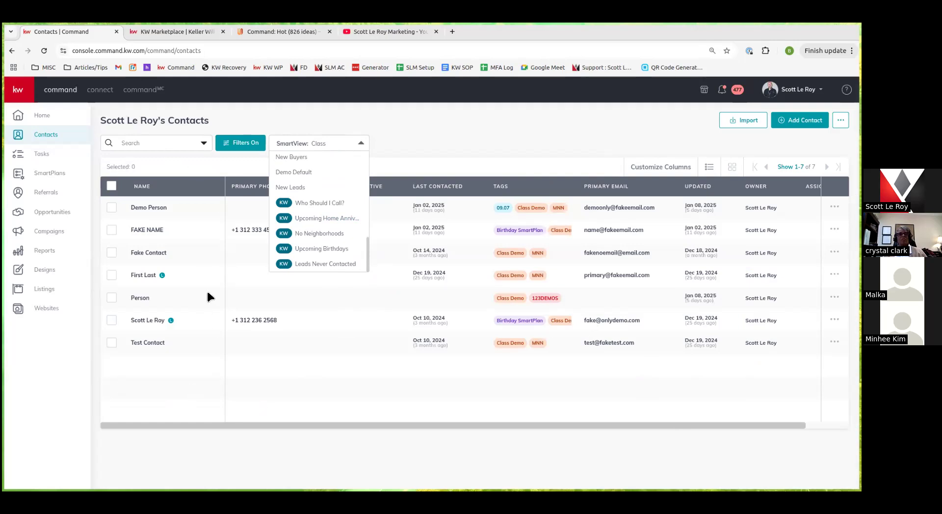
click(423, 143)
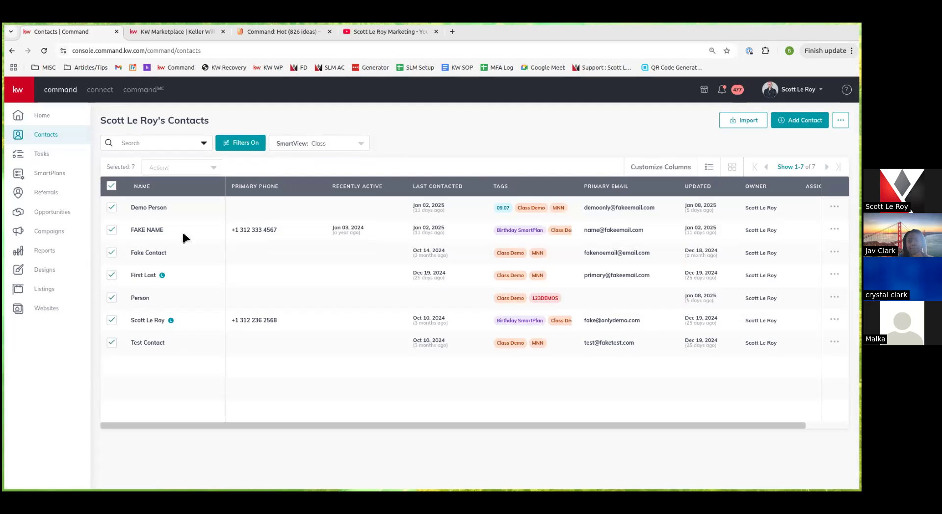
Select the Class contacts and review the bulk Actions options before closing the list
click(112, 186)
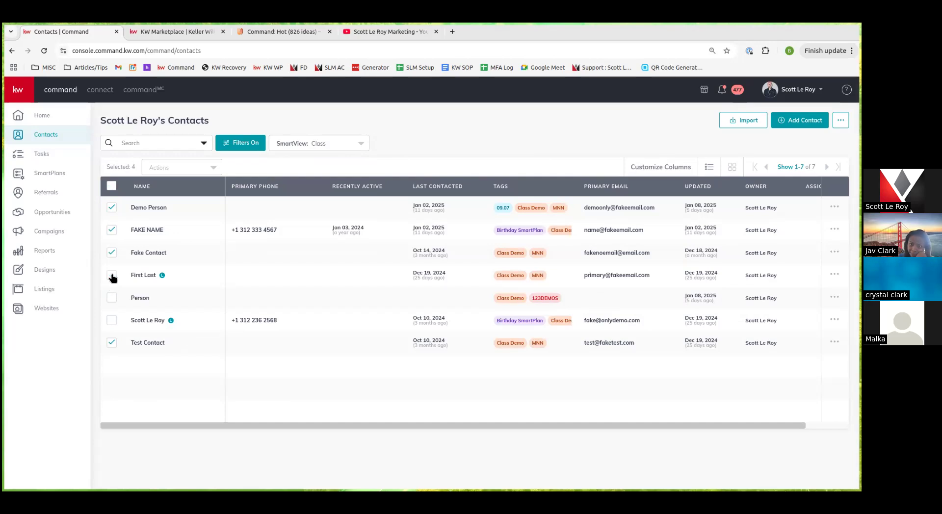
click(214, 170)
scroll(216, 257, down, 1)
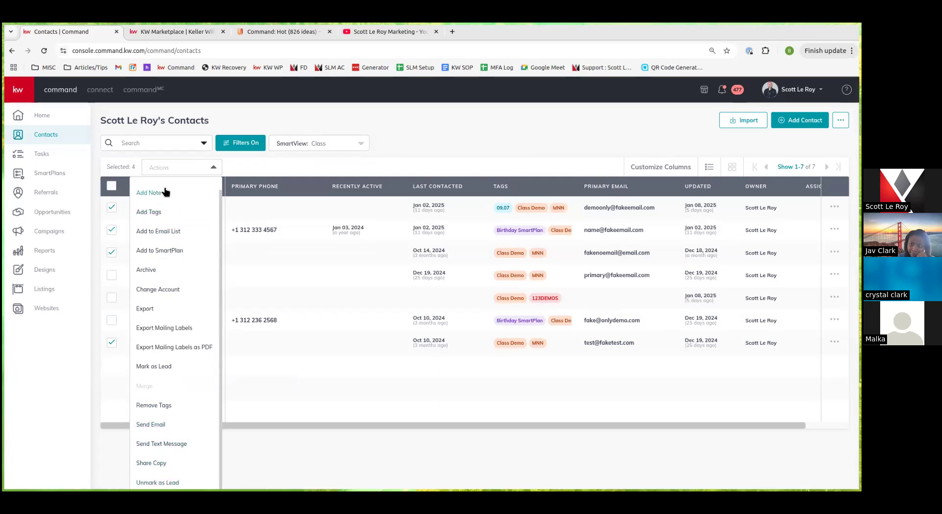
scroll(137, 282, up, 1)
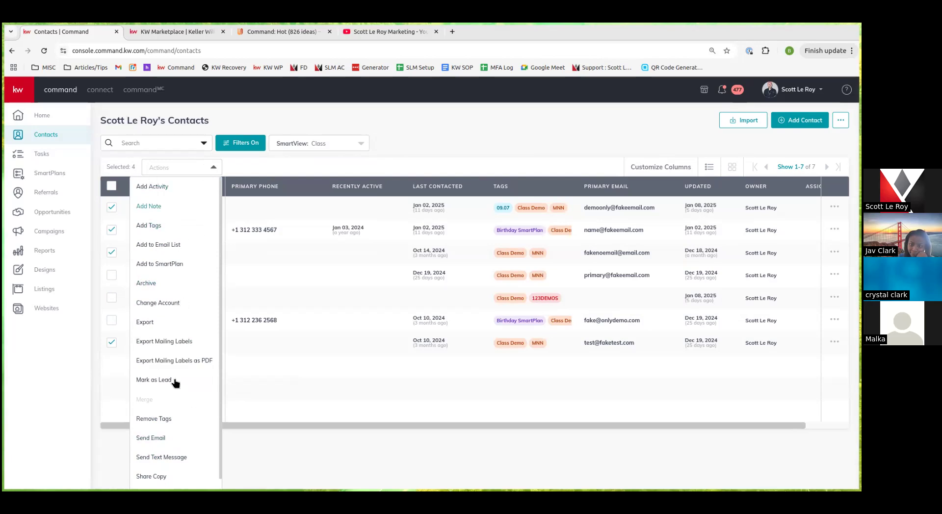
scroll(201, 328, down, 1)
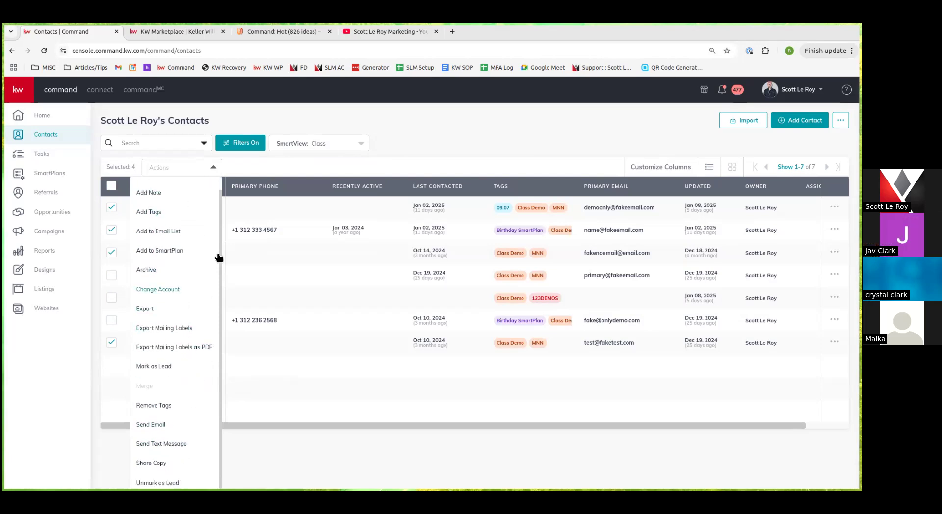
click(250, 172)
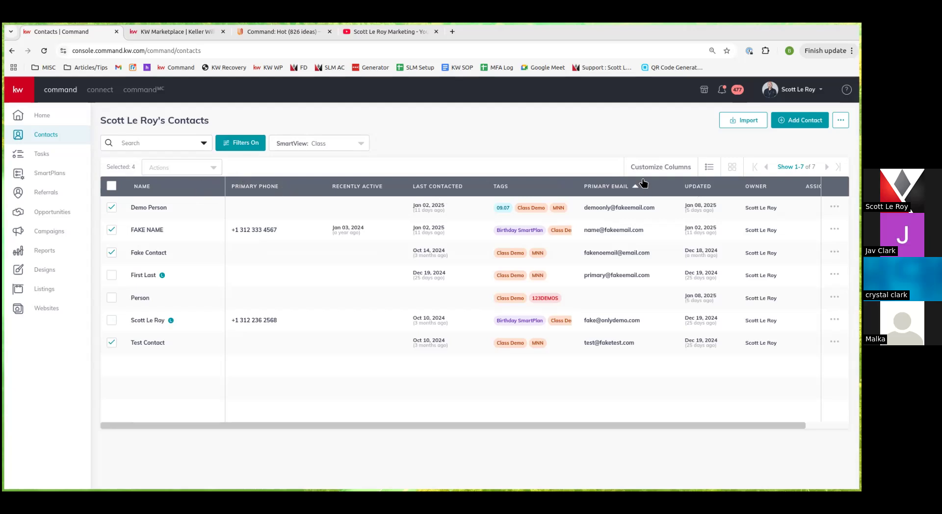
Add a Birthday column to the Class view and move it to the top of the column order
click(693, 173)
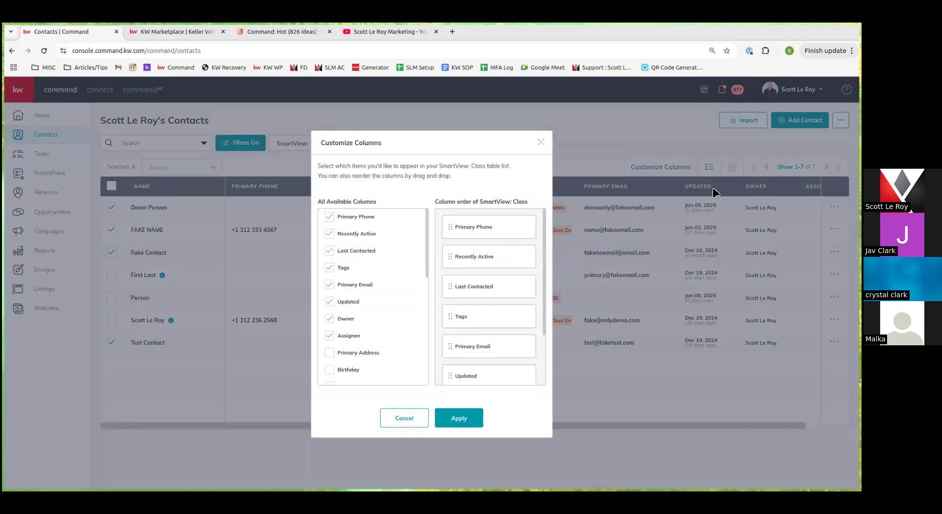
scroll(384, 329, down, 3)
scroll(350, 244, up, 2)
click(350, 316)
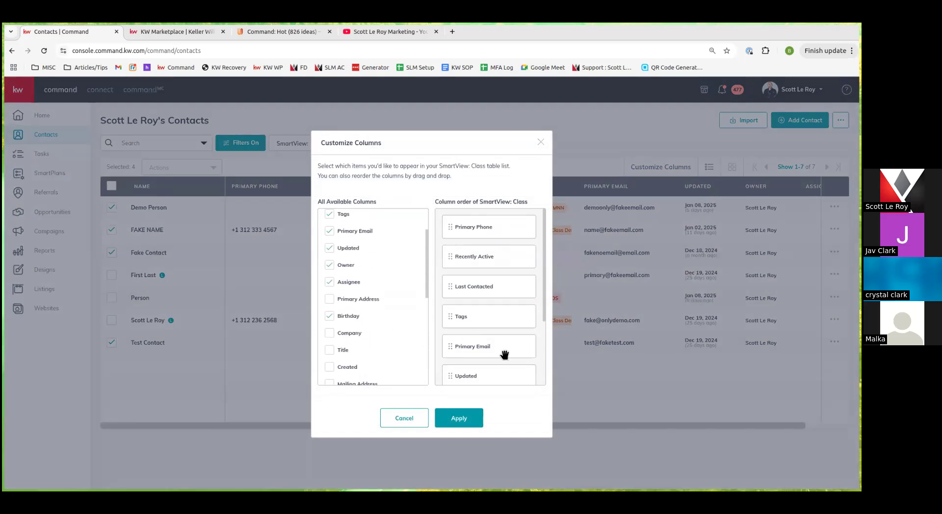
scroll(483, 357, down, 2)
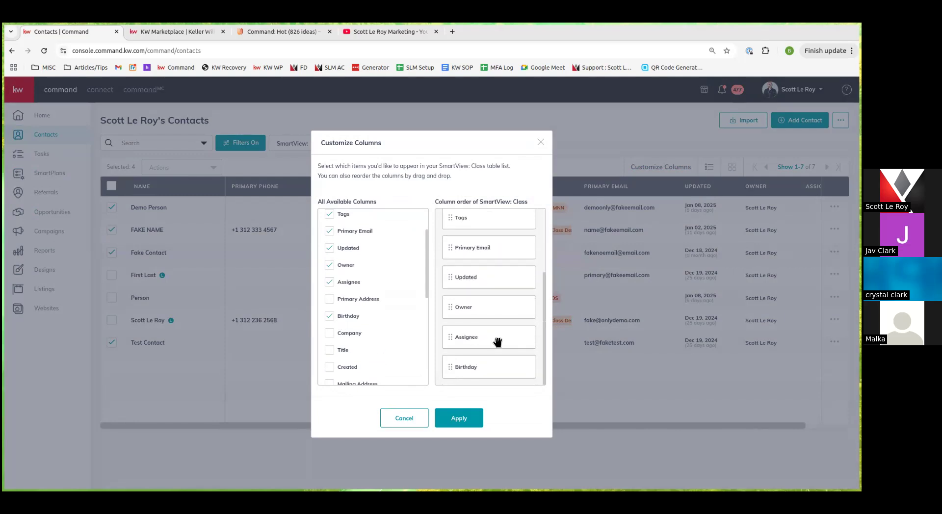
drag(478, 372, 467, 216)
click(464, 421)
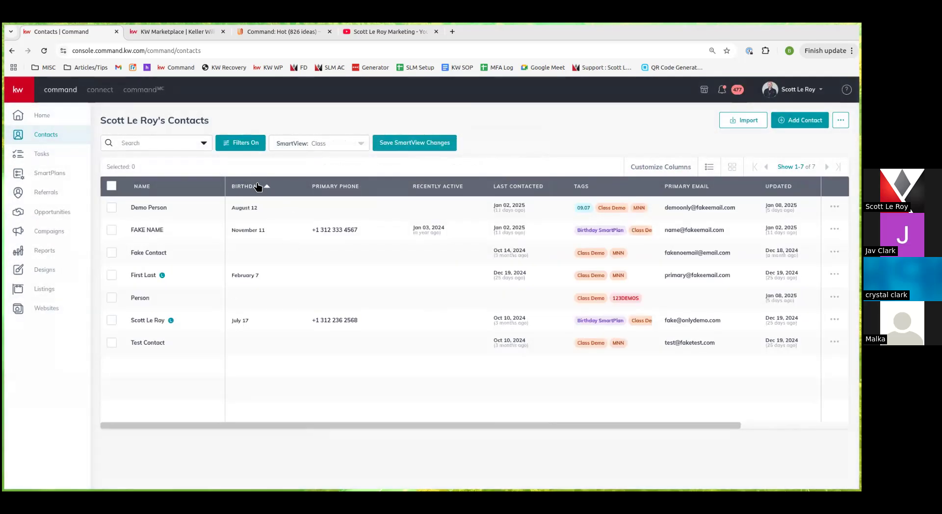
Sort the Class contacts by the Birthday column, ascending
click(271, 189)
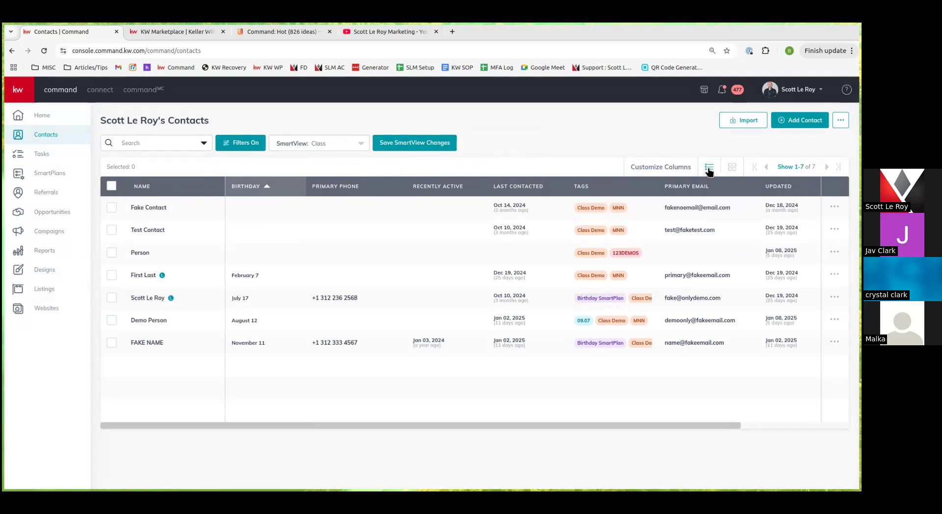
click(731, 167)
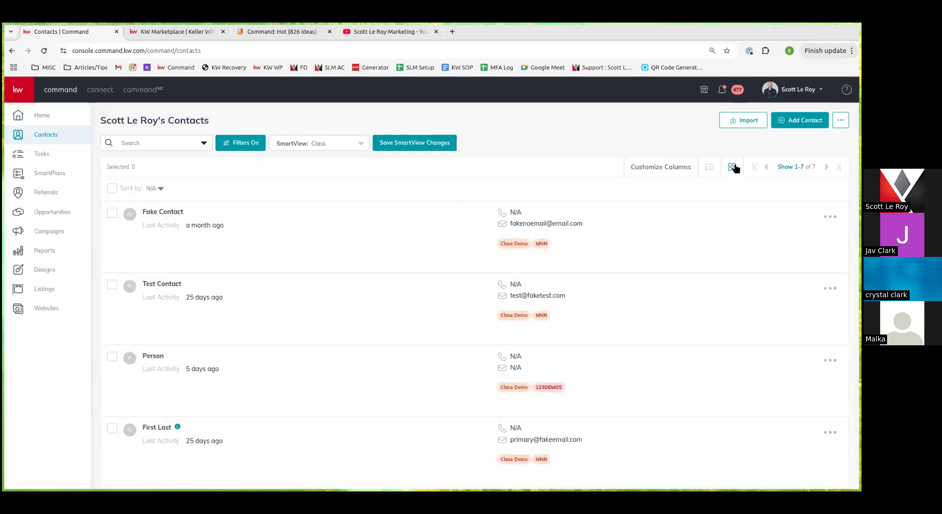
click(709, 168)
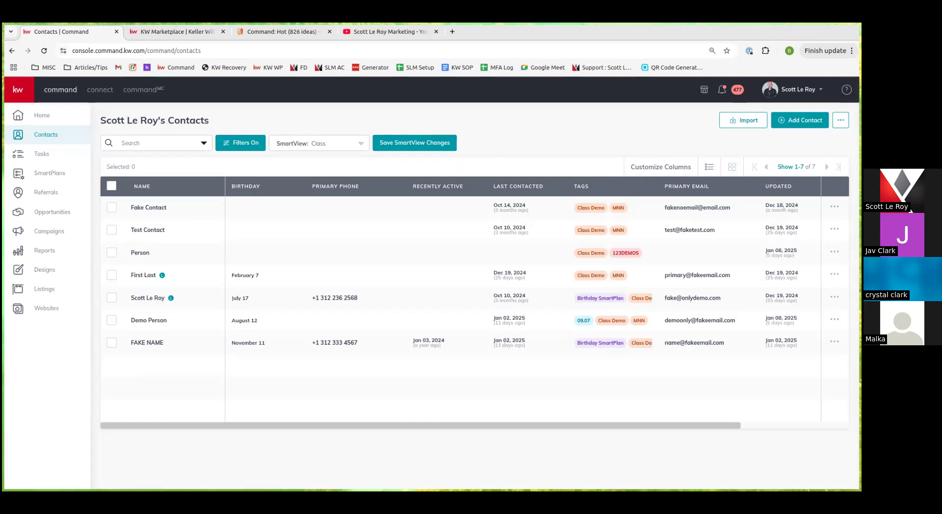
click(834, 207)
click(840, 119)
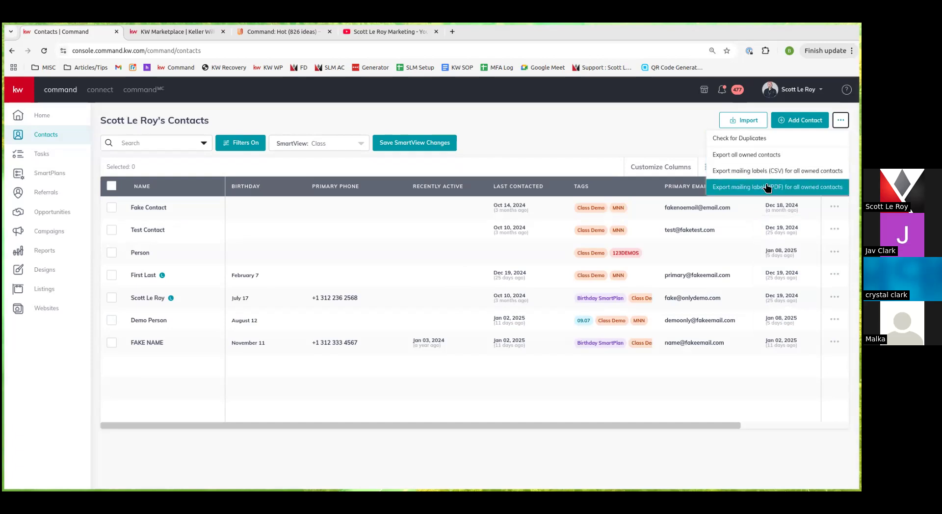
click(609, 145)
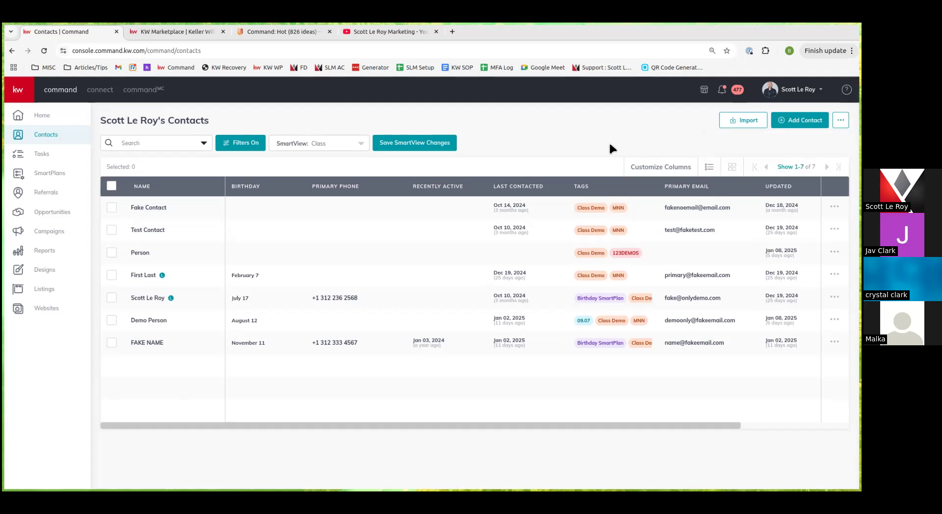
Go to the Tasks page and open its Filters panel
click(49, 154)
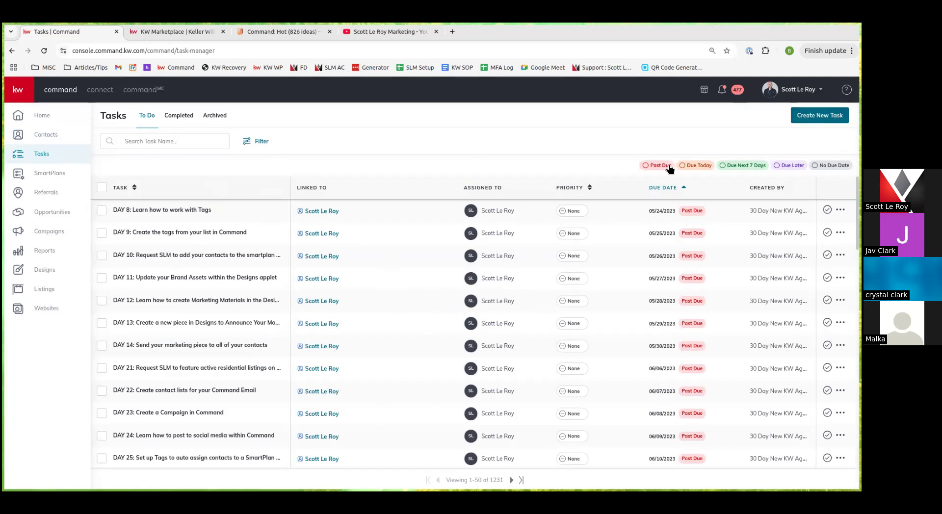
click(257, 144)
scroll(752, 225, down, 4)
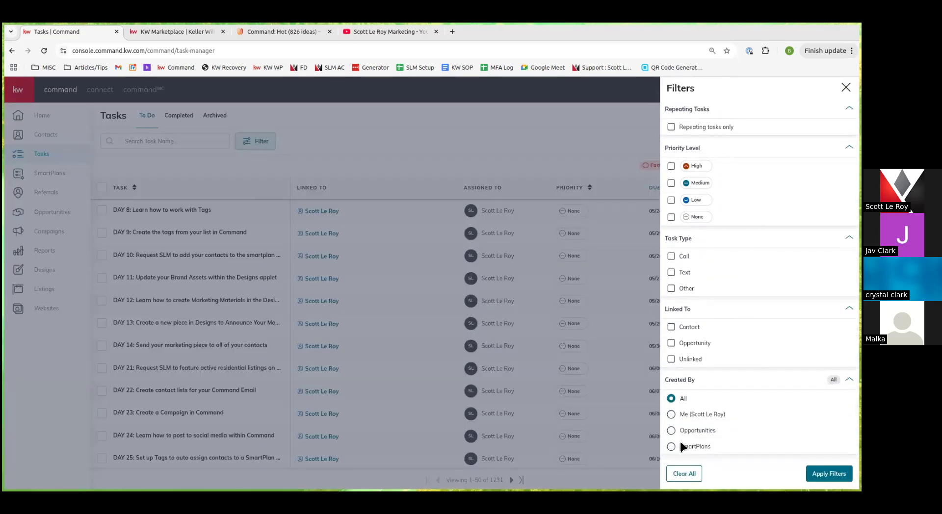
Close the filters, try the Past Due and Due Next 7 Days chips, then show Completed tasks
click(846, 87)
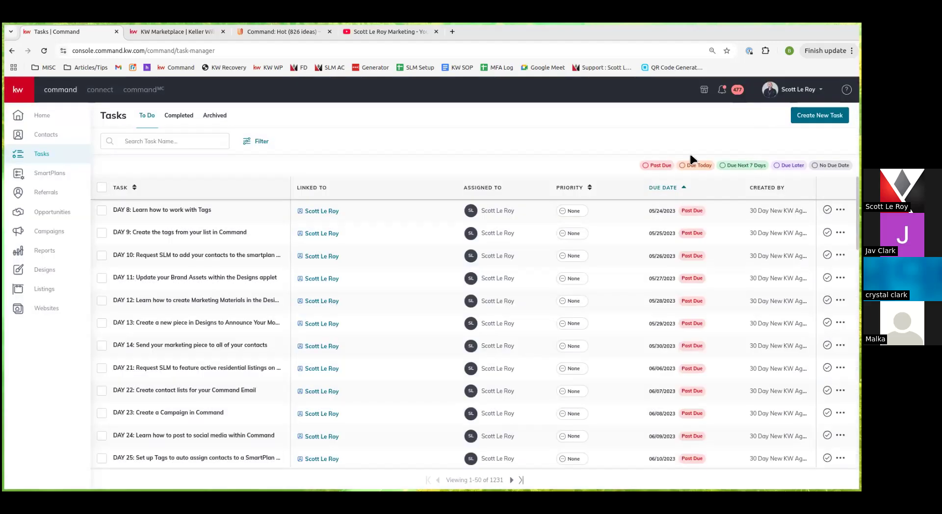
click(656, 168)
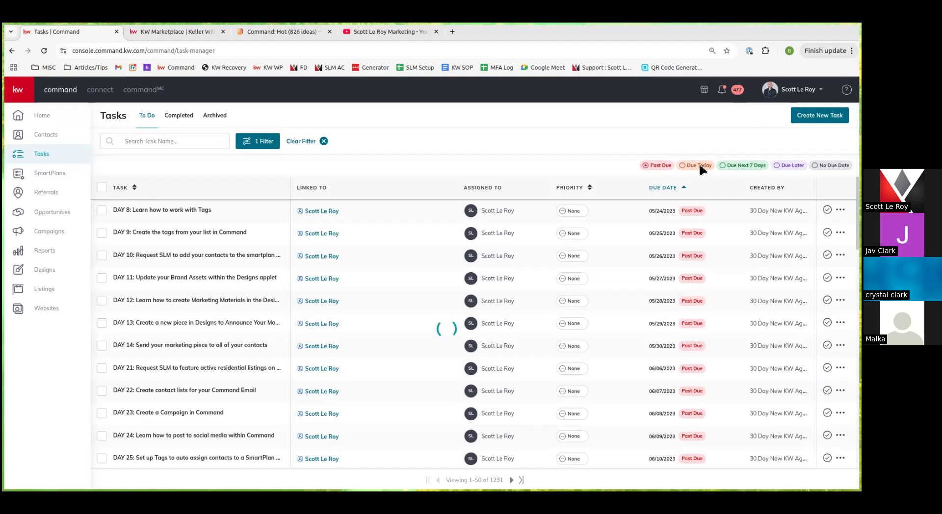
click(754, 166)
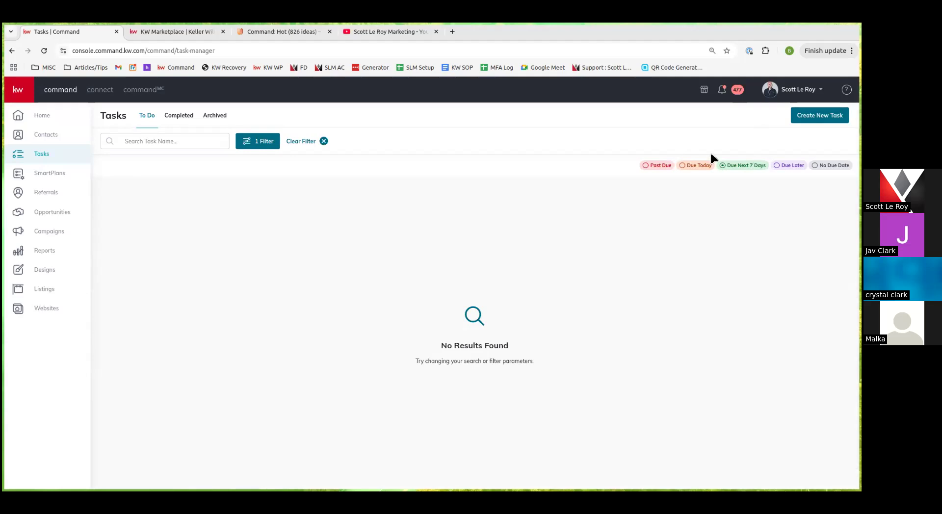
click(179, 116)
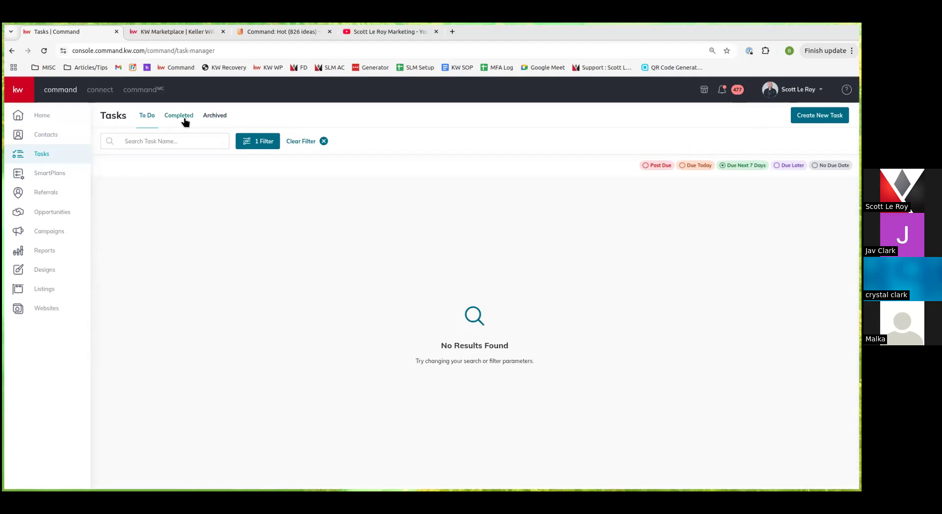
View Archived tasks, return to To Do, check the DAY 8 task's actions menu, then start a new task
click(217, 116)
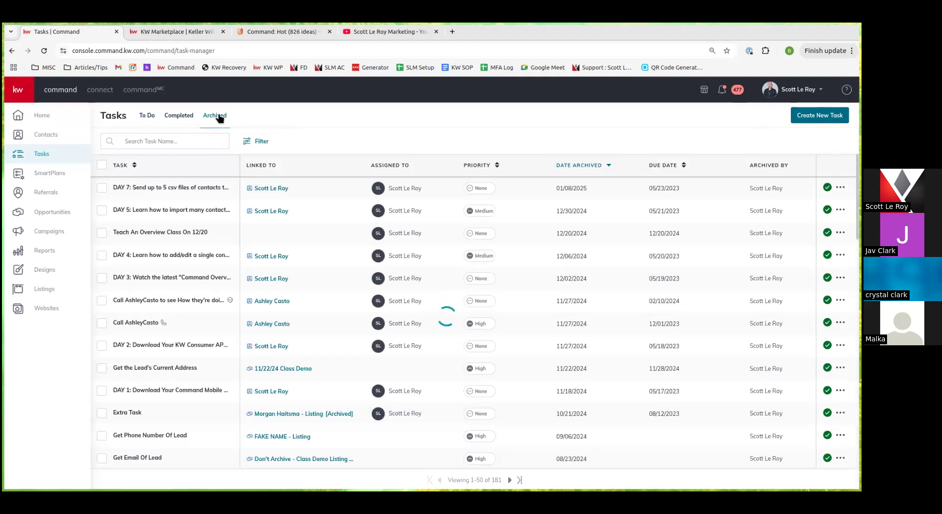
click(143, 118)
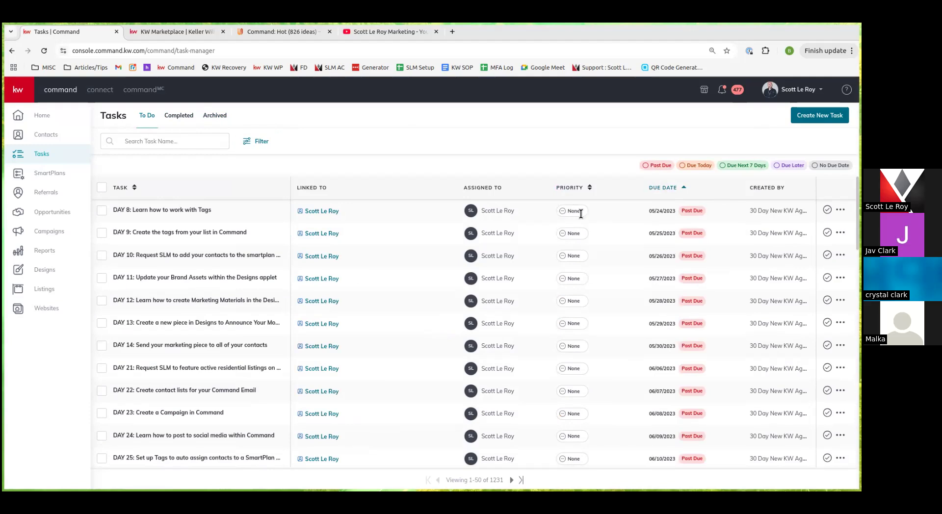
click(840, 210)
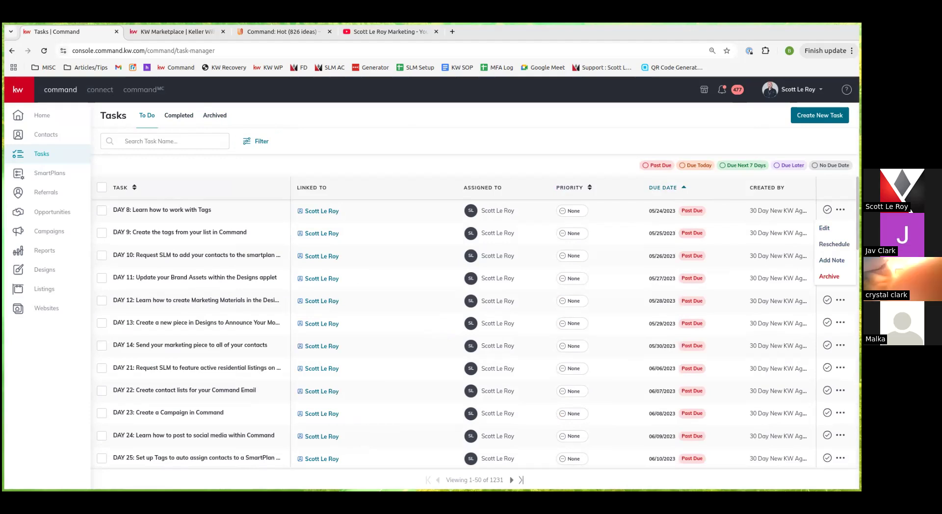
click(737, 108)
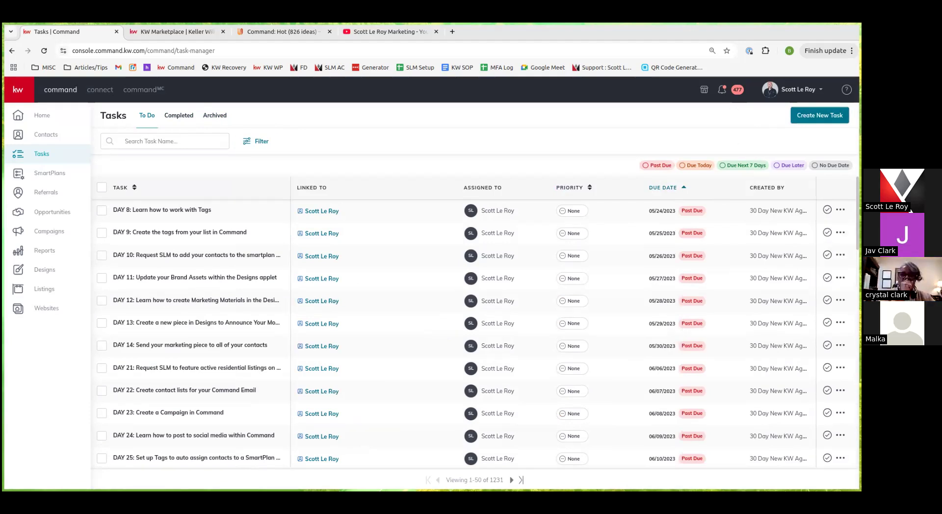
click(819, 115)
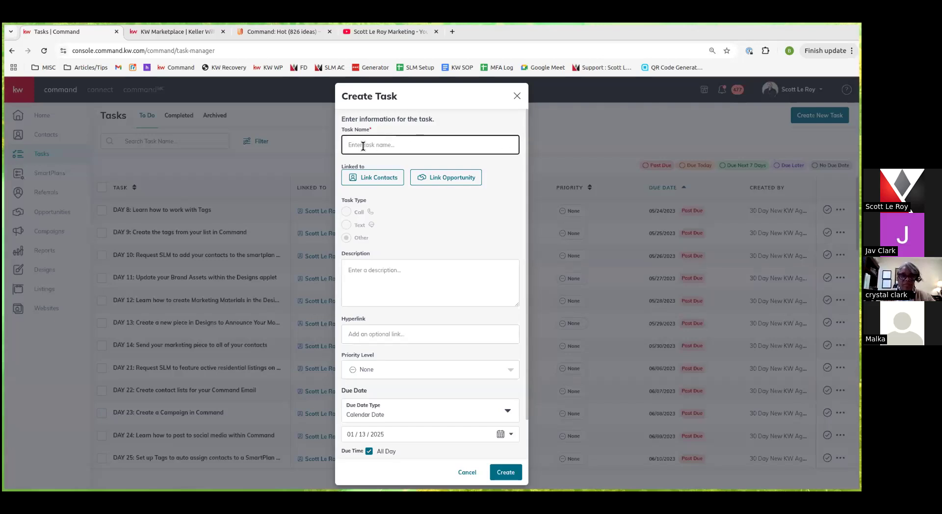
Name the new task 'test' and link a contact found by name search
text(test)
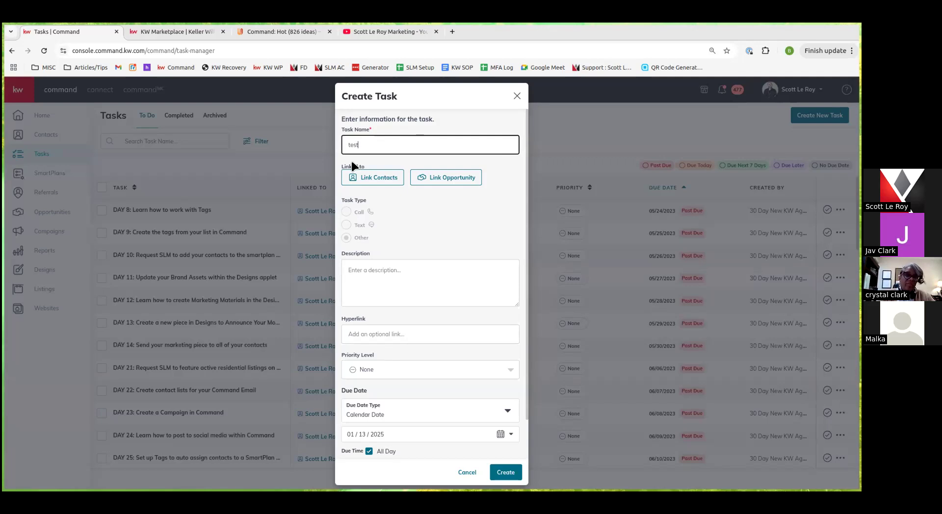
click(389, 179)
click(393, 222)
text(mickey)
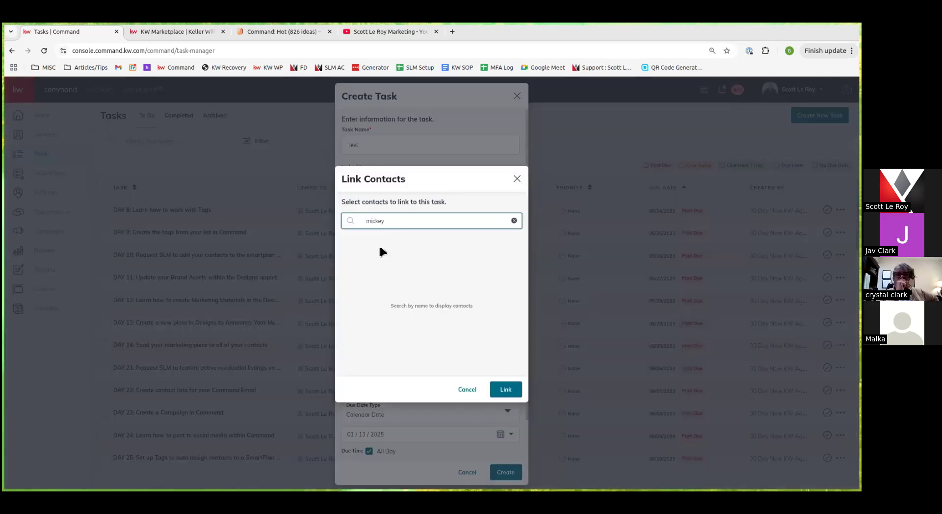
click(351, 243)
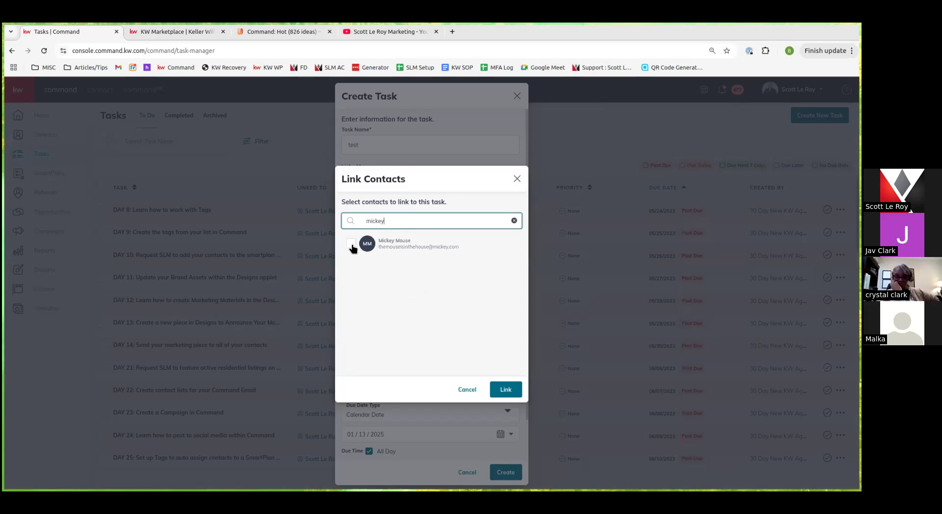
click(506, 398)
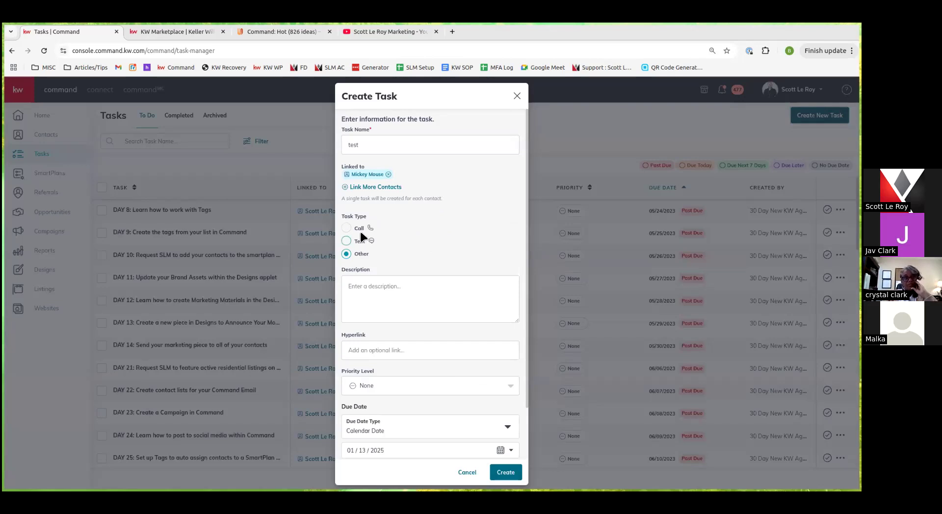
Make it a Call task due January 18, then cancel without saving
click(364, 230)
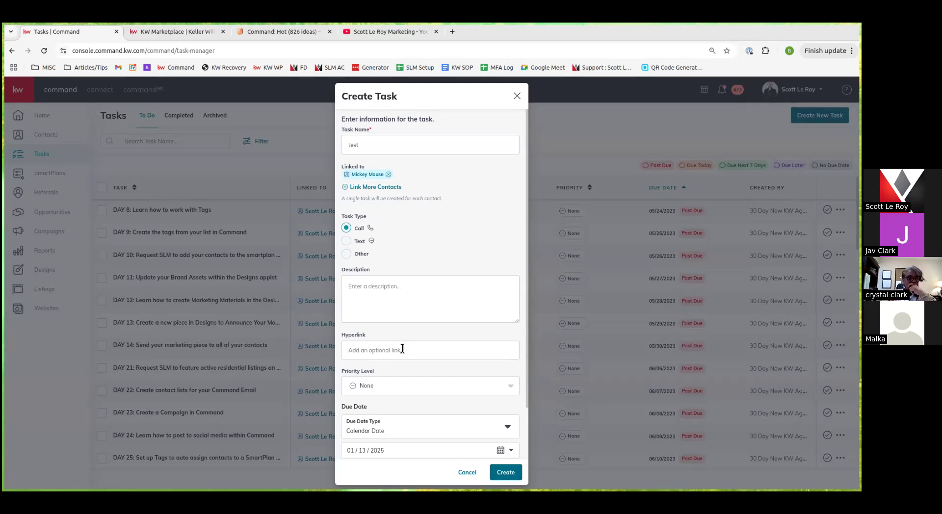
scroll(414, 320, down, 2)
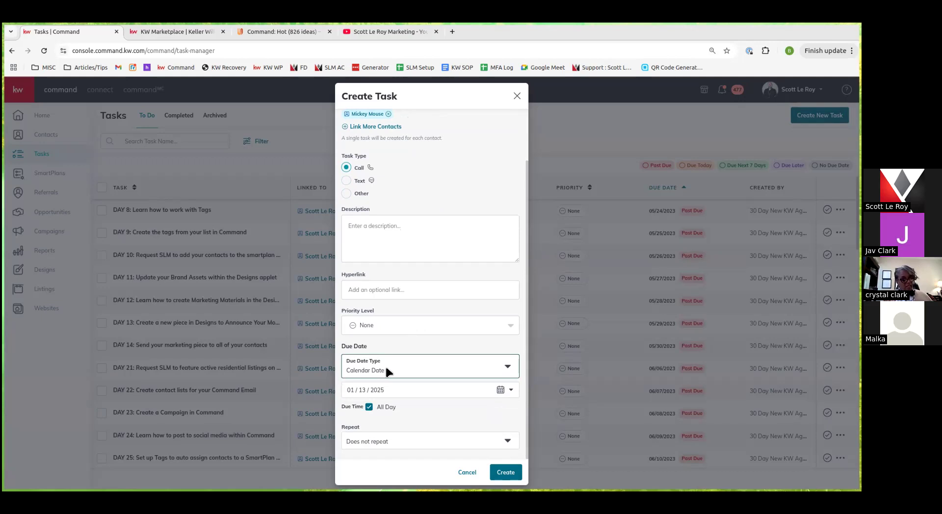
click(500, 390)
click(509, 343)
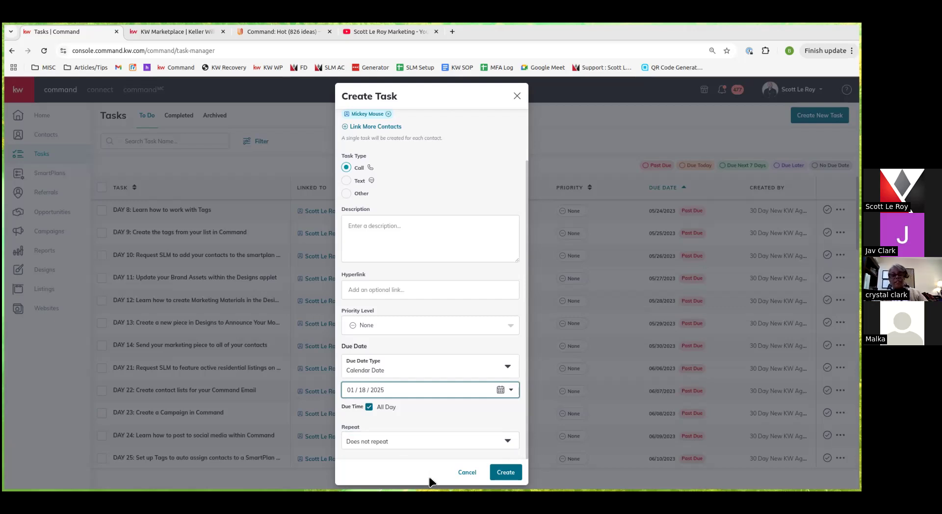
click(473, 474)
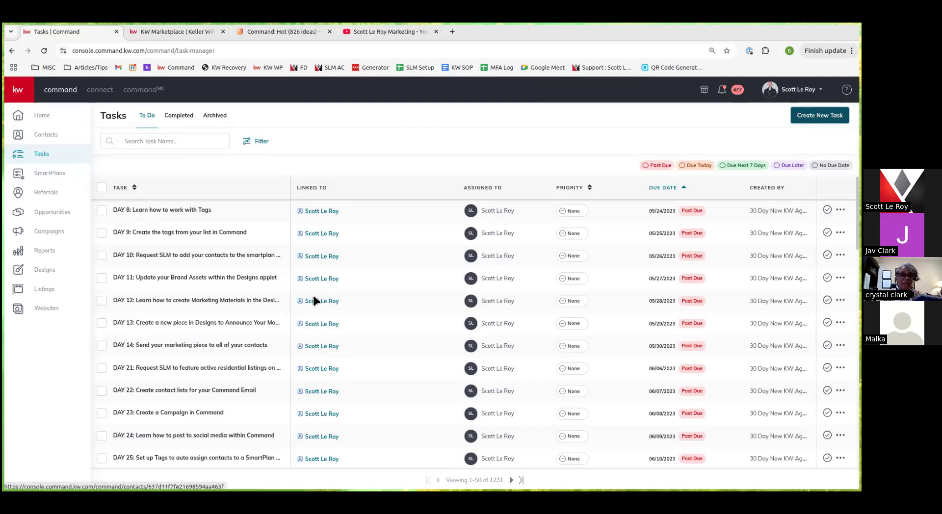
Open SmartPlans, scroll your 134 plans, and switch between Library and My SmartPlans, ending on Library
click(51, 178)
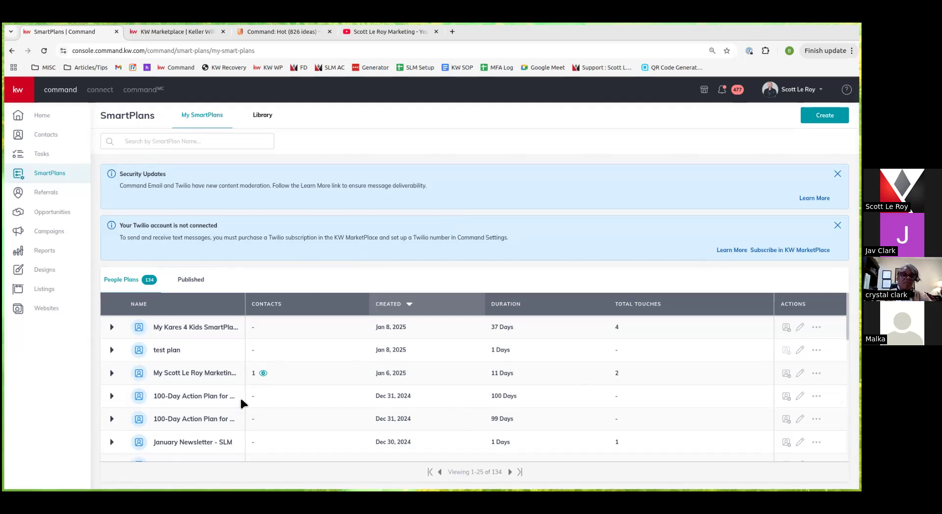
scroll(240, 403, down, 1)
scroll(239, 396, down, 1)
scroll(239, 396, up, 1)
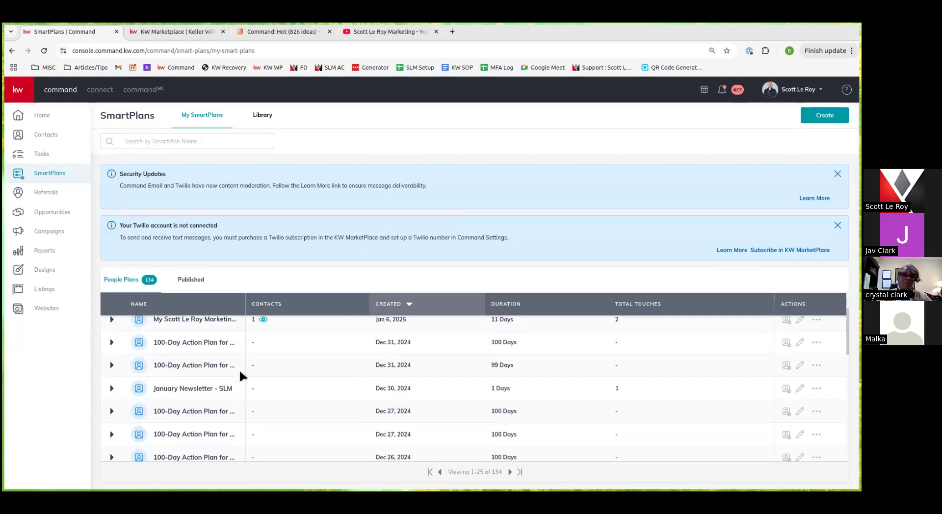
click(271, 119)
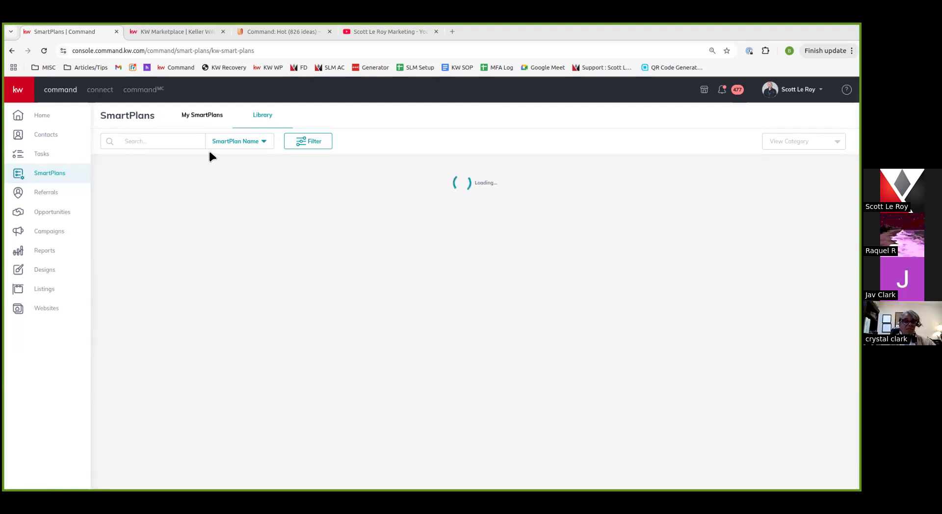
click(201, 116)
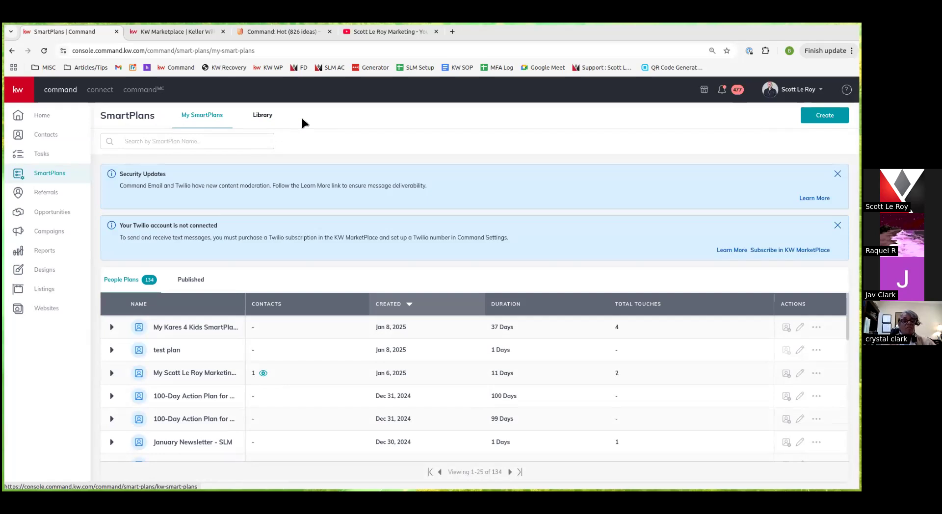
click(272, 124)
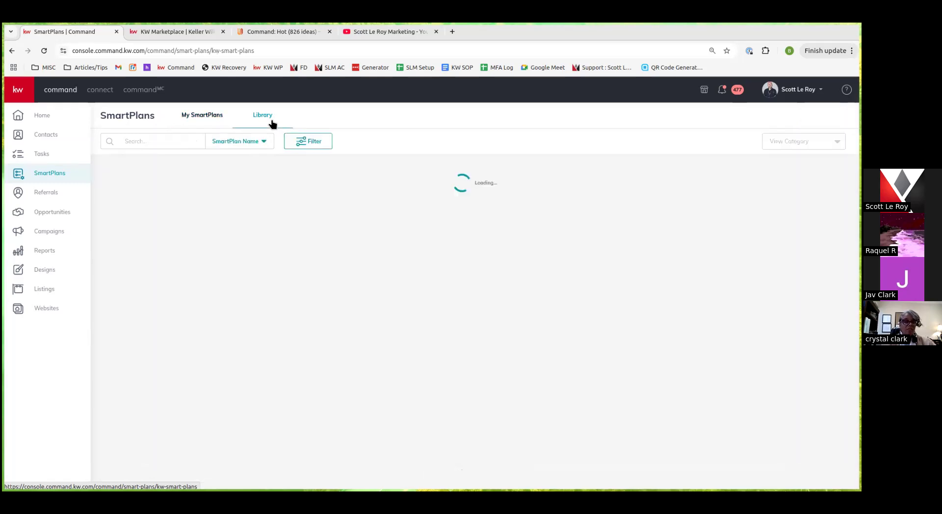
Look over the SmartPlans library's search and filter options
click(259, 146)
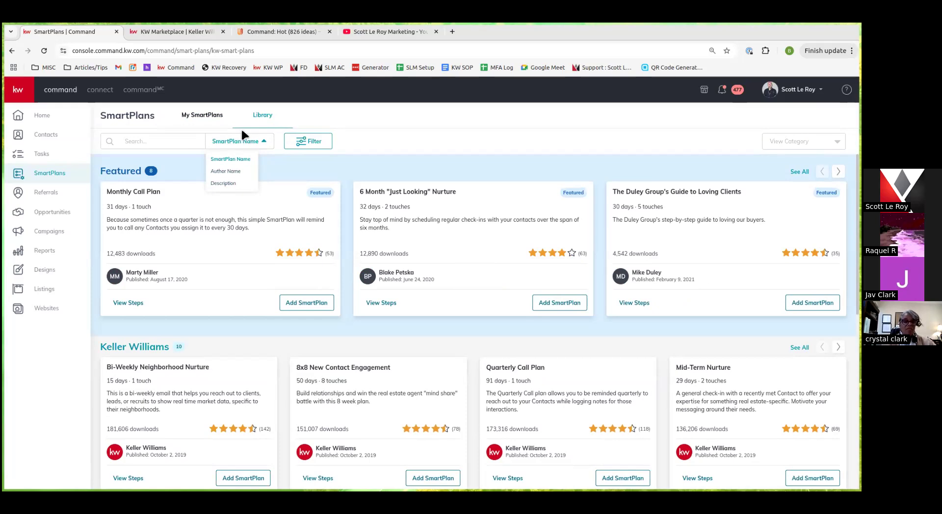
click(312, 142)
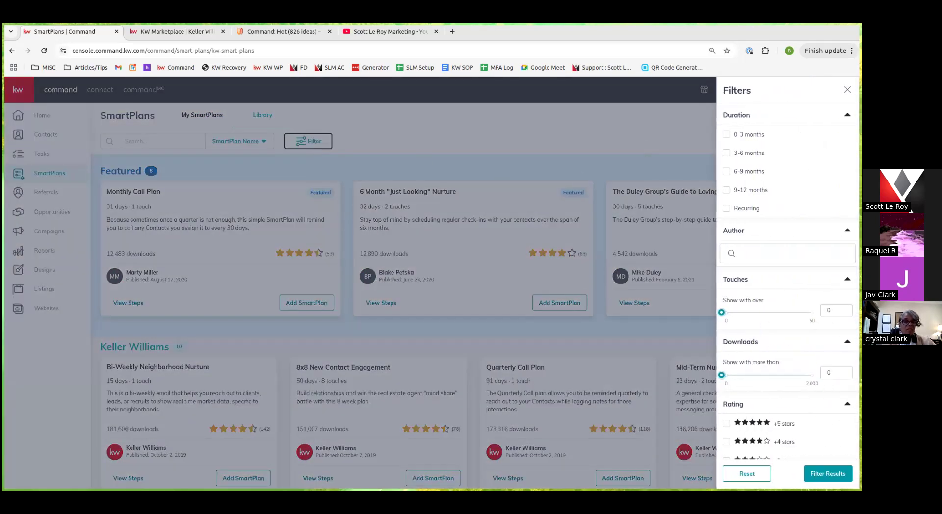
click(548, 118)
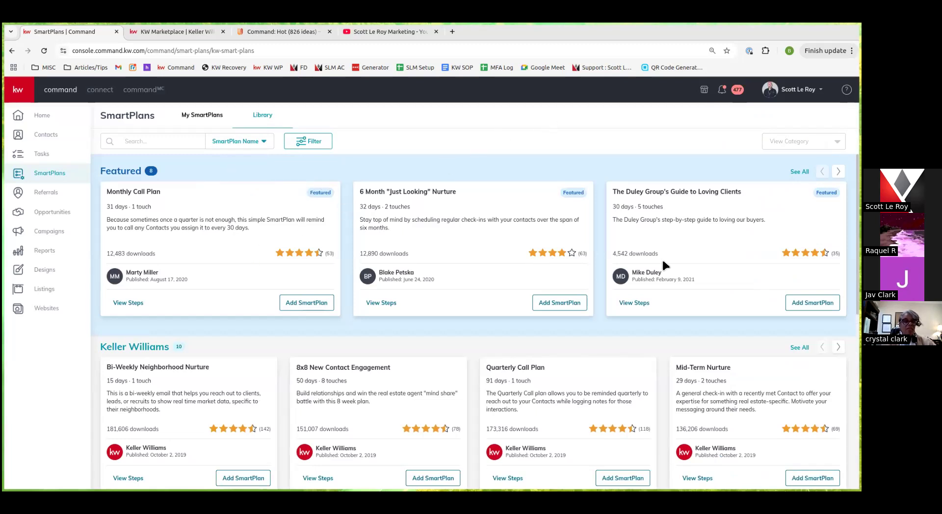
scroll(231, 285, down, 3)
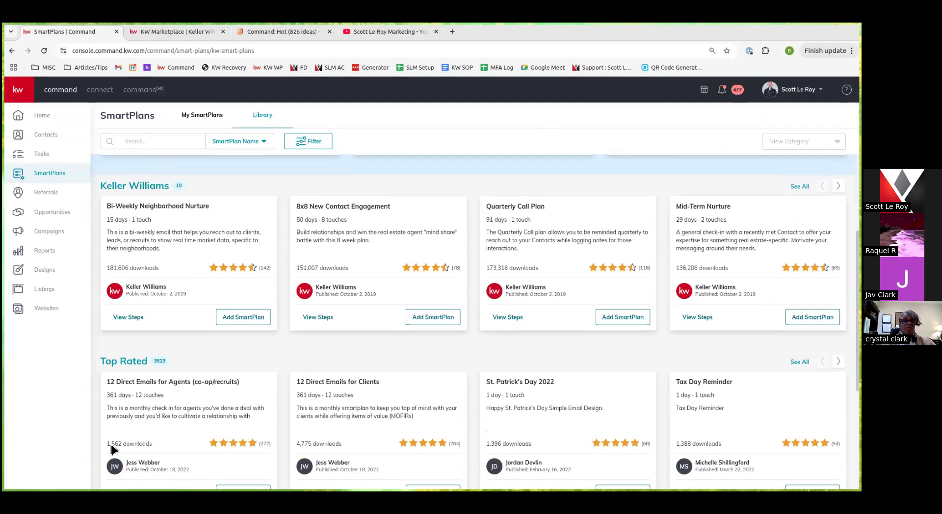
scroll(332, 449, up, 3)
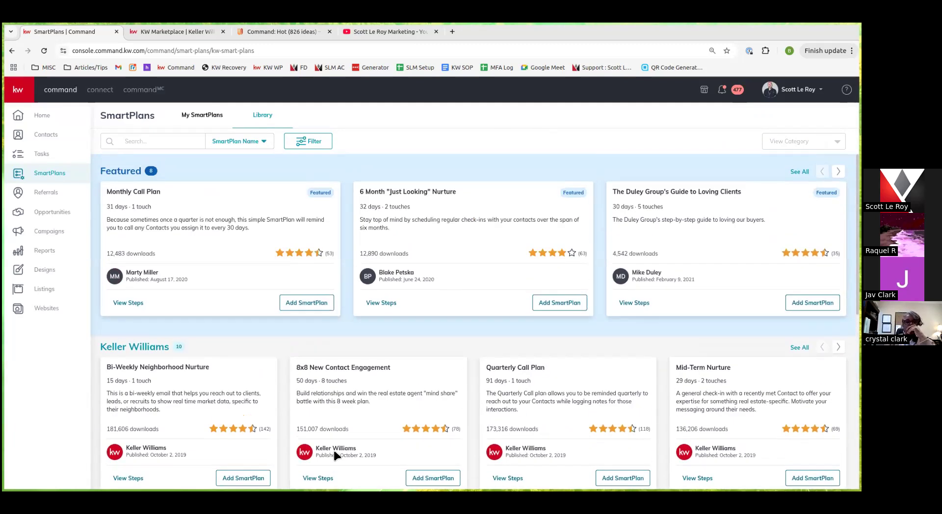
Switch the library search to Author Name and enter the author's name
click(185, 138)
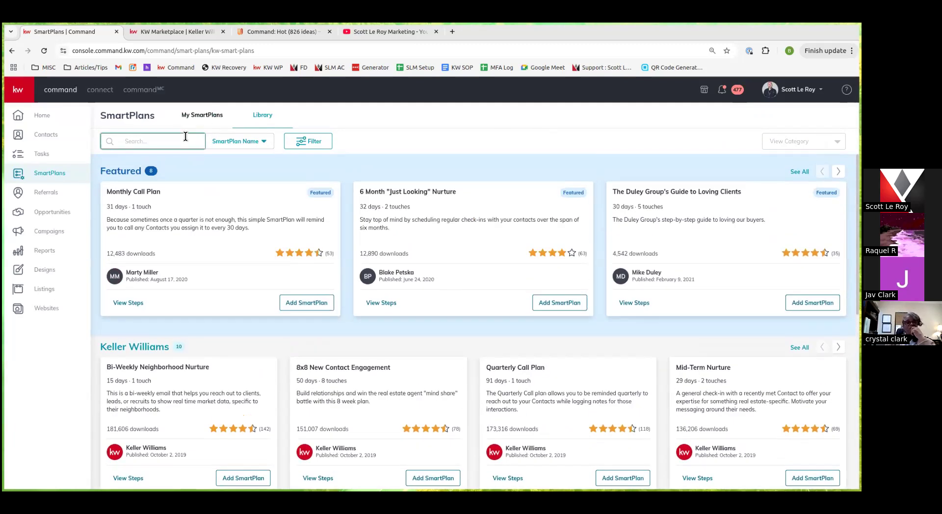
click(217, 138)
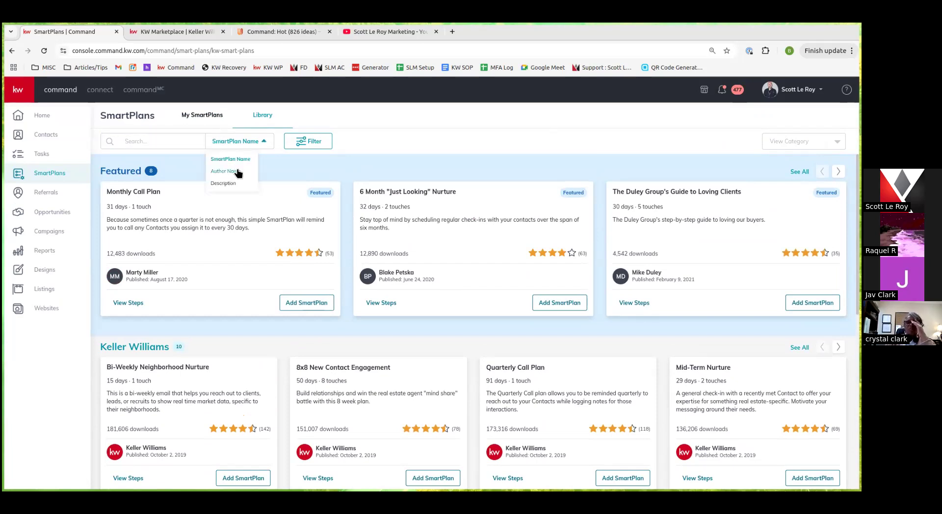
click(237, 172)
click(137, 147)
text(sco)
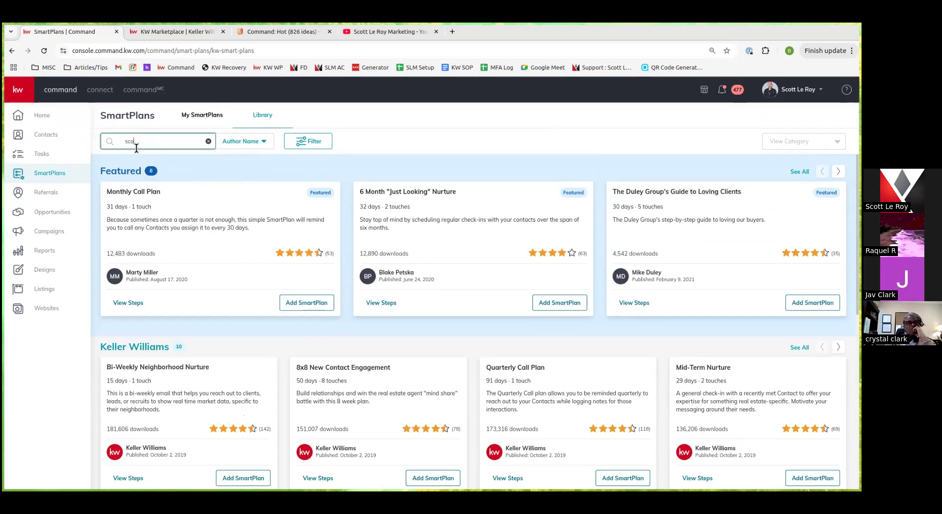
text(tt le roy)
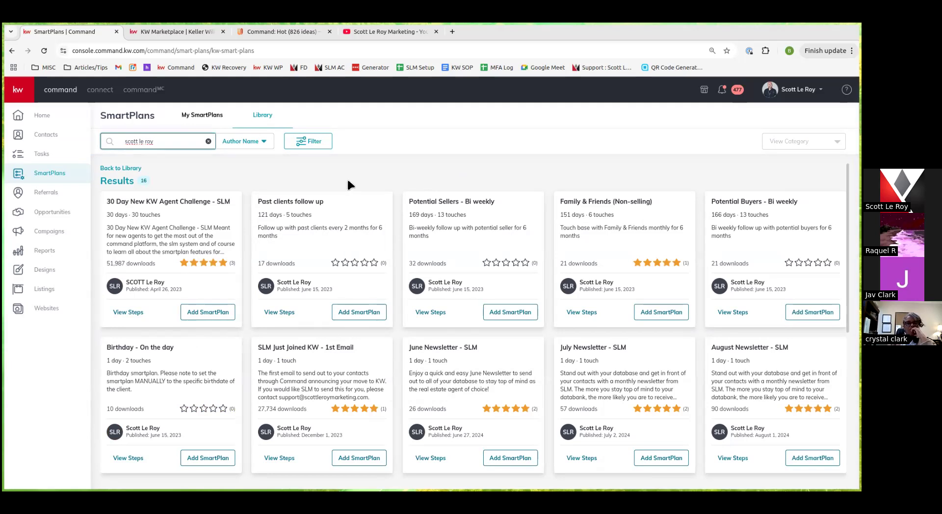
Scroll the author's 16 plans, led by 30 Day New KW Agent Challenge - SLM
scroll(385, 283, down, 1)
scroll(385, 284, down, 5)
scroll(385, 284, up, 7)
Review the 30 Day New KW Agent Challenge - SLM steps, then return to My SmartPlans
click(132, 313)
scroll(428, 207, down, 1)
scroll(432, 261, down, 2)
scroll(431, 261, up, 3)
scroll(405, 185, down, 10)
scroll(404, 185, down, 7)
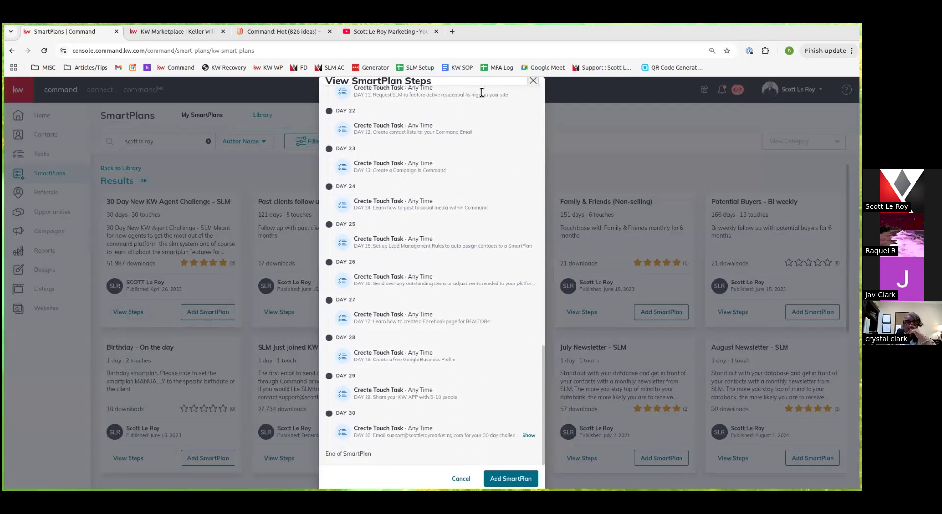
click(532, 81)
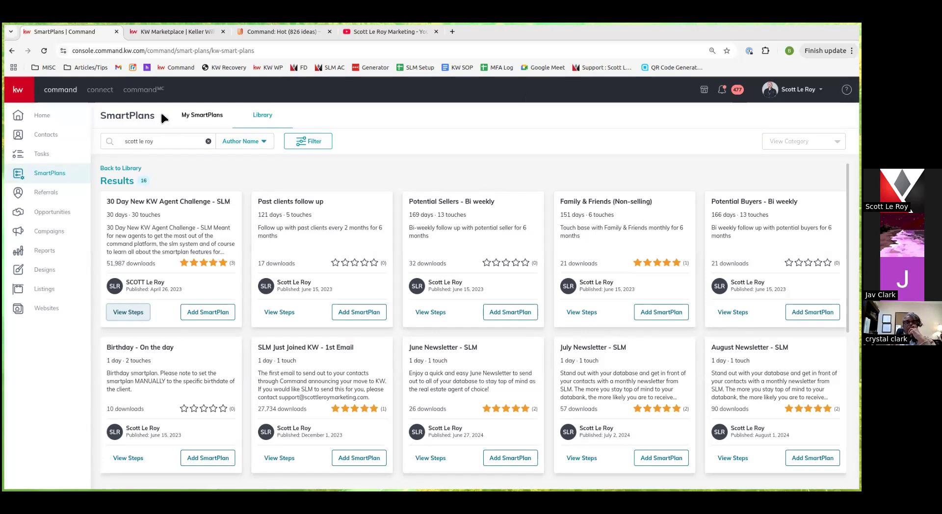
click(201, 115)
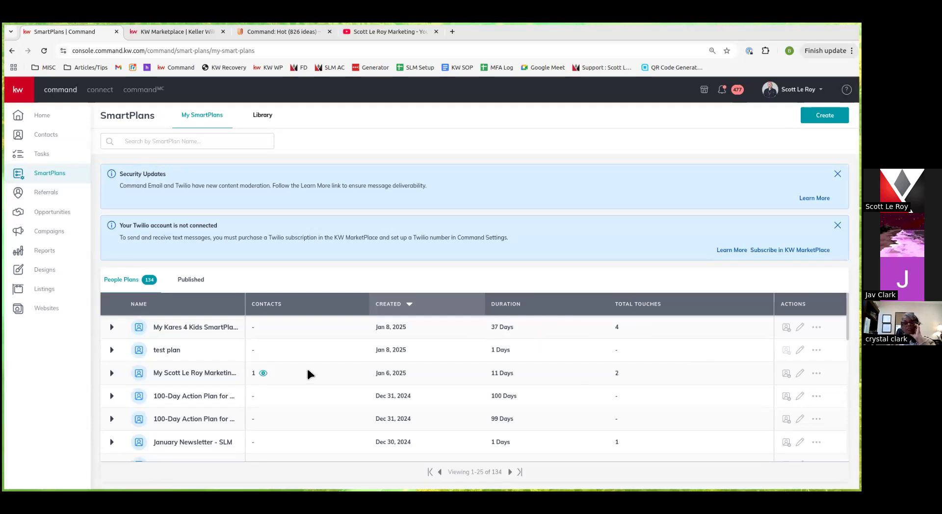
click(263, 374)
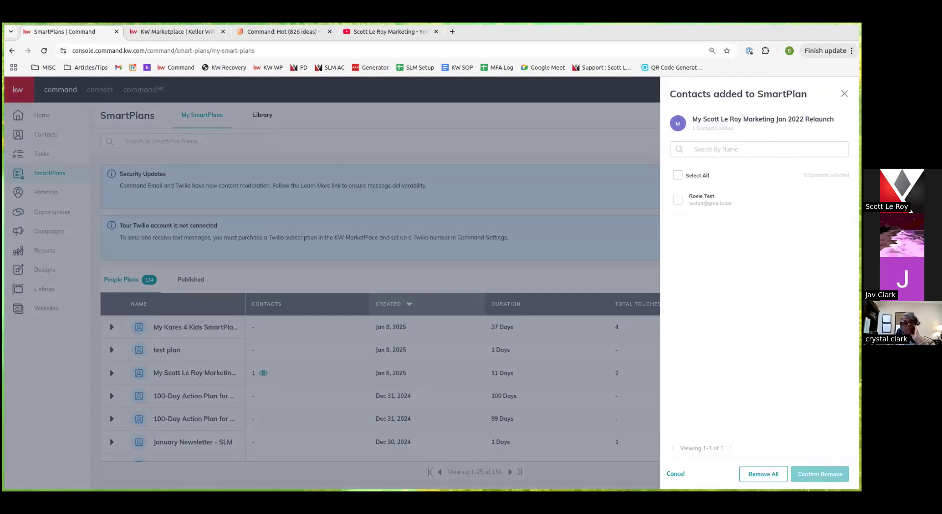
click(402, 441)
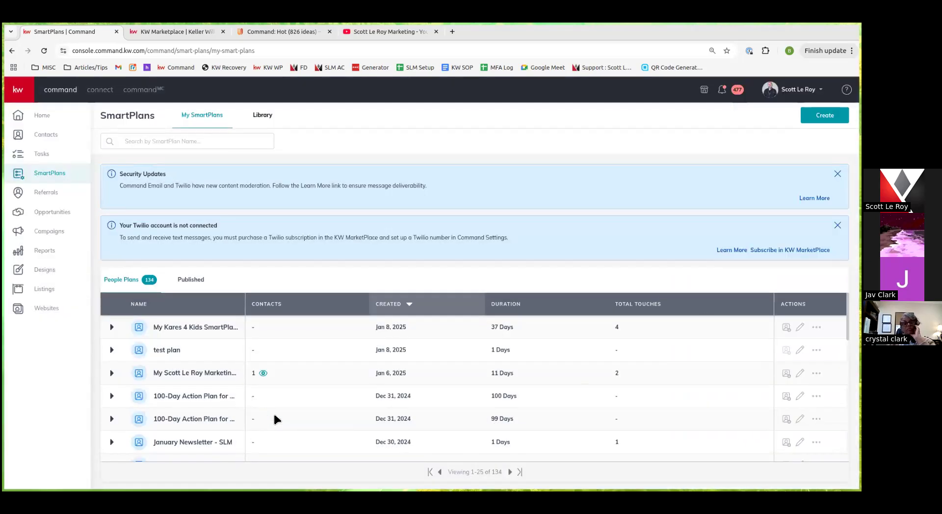
scroll(273, 419, down, 2)
scroll(314, 419, up, 2)
click(816, 327)
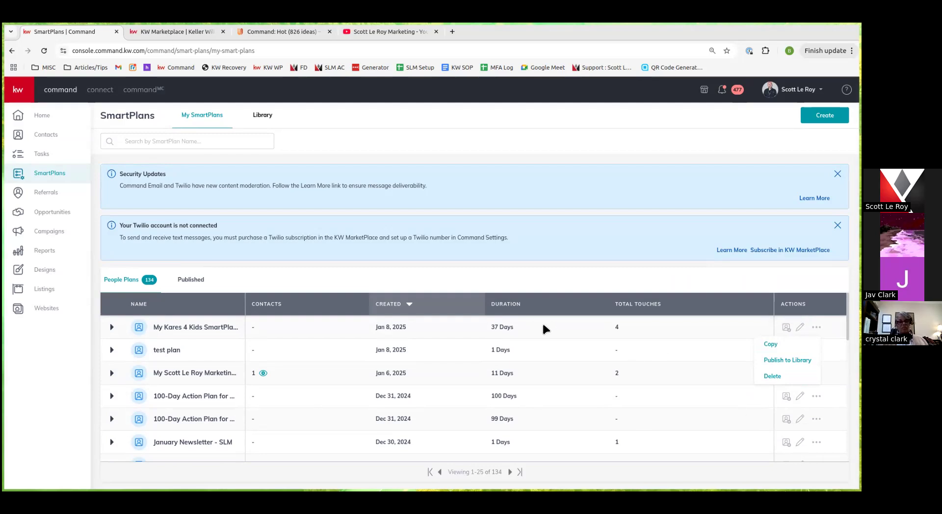
scroll(546, 324, down, 2)
scroll(559, 328, up, 2)
click(572, 338)
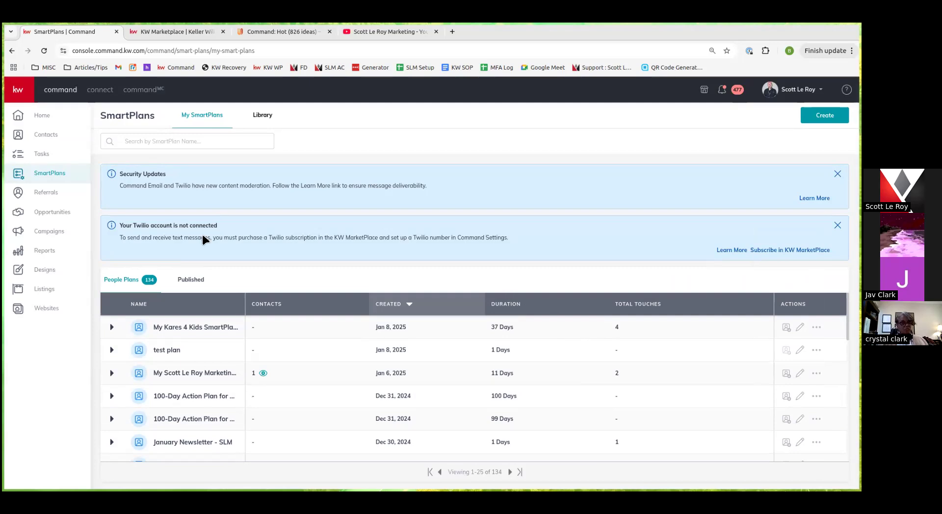
Open Referrals, compare the My Referrals and Dashboard tabs, then bring up the Referrals Map
click(49, 191)
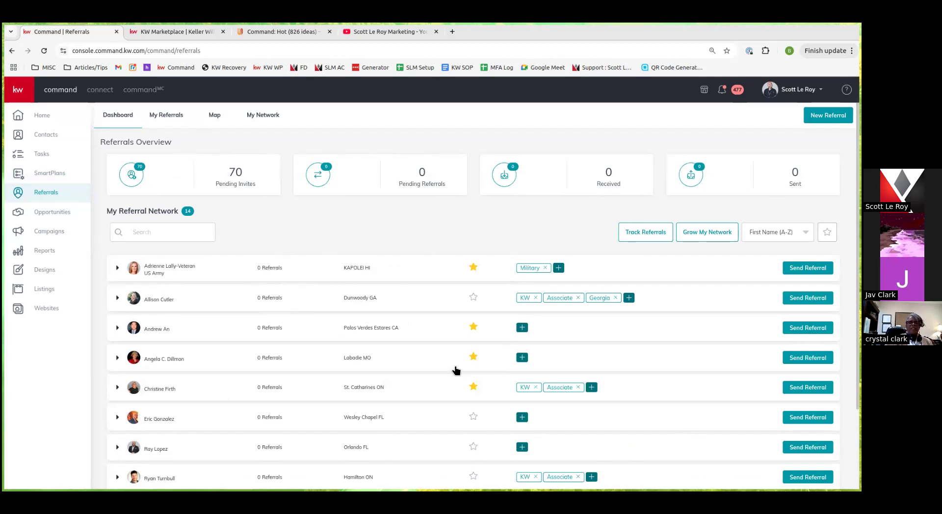
scroll(373, 417, down, 1)
scroll(294, 343, up, 1)
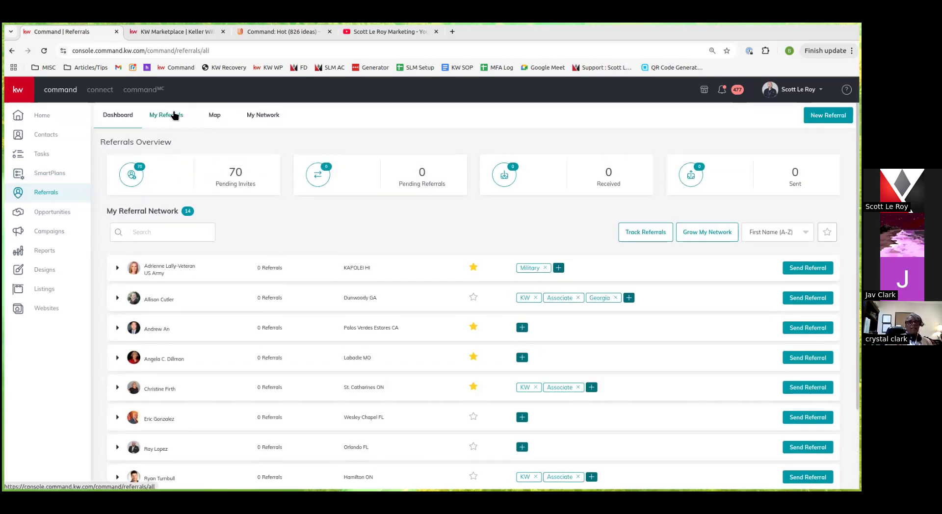
click(174, 116)
click(119, 116)
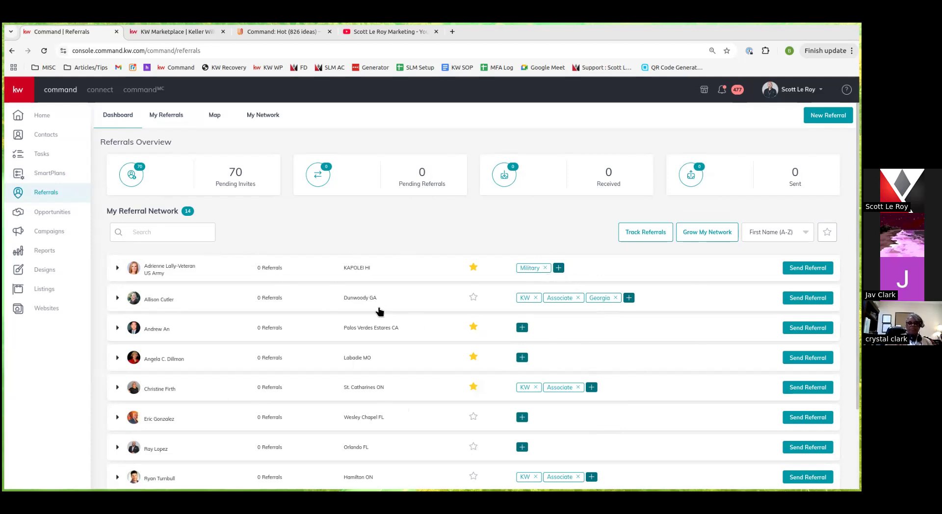
click(167, 118)
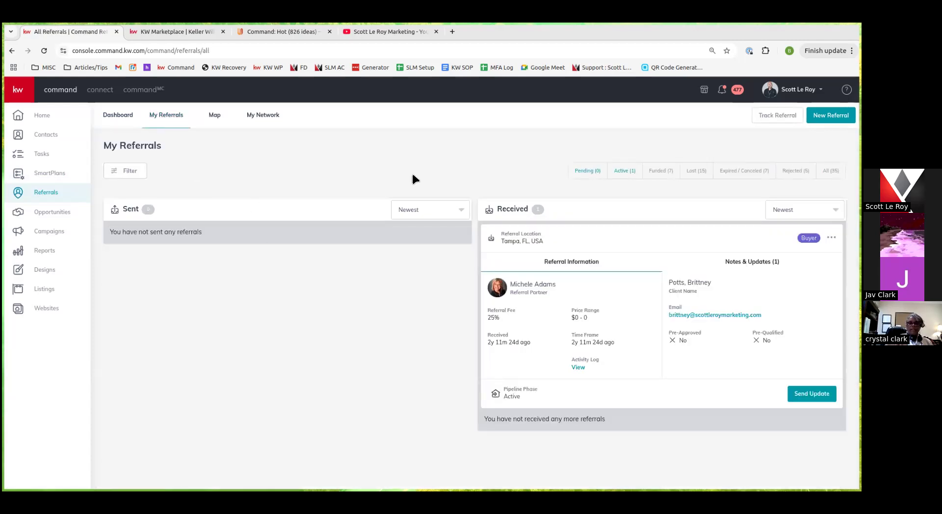
click(214, 116)
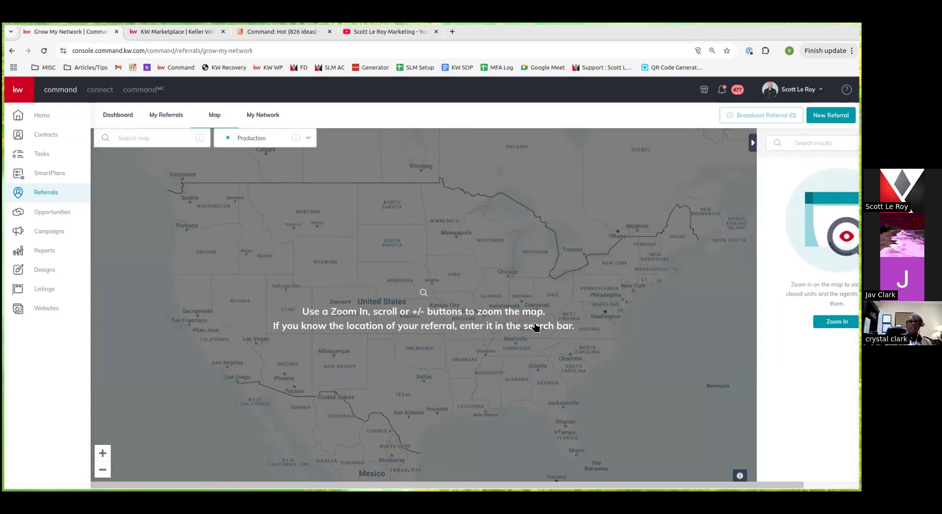
Zoom and pan the map around South Dakota, then switch to the Referral Patterns layer
scroll(393, 259, up, 2)
scroll(394, 259, up, 3)
scroll(384, 239, down, 1)
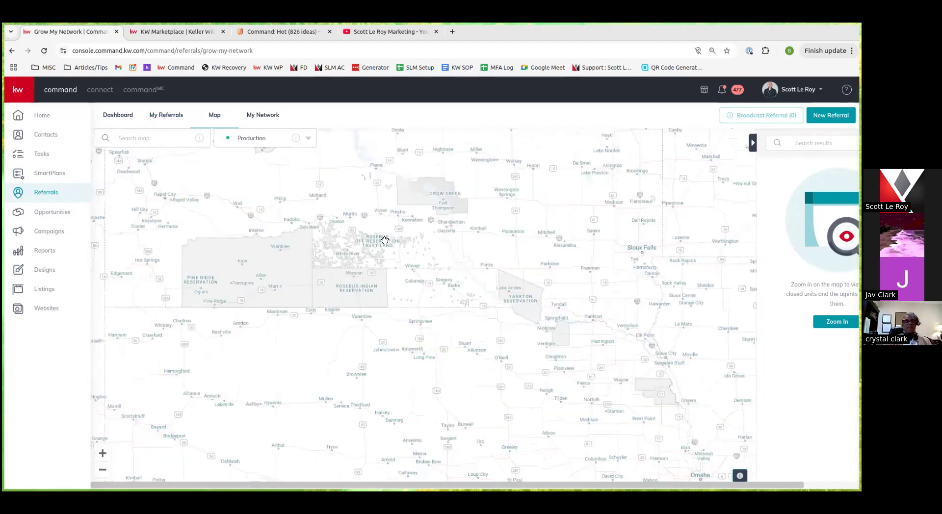
drag(431, 221, 415, 295)
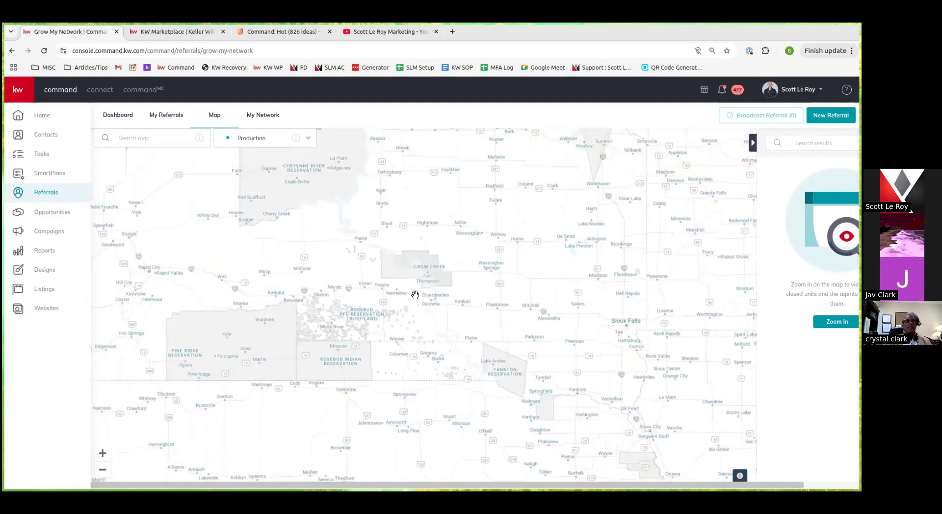
scroll(414, 294, down, 2)
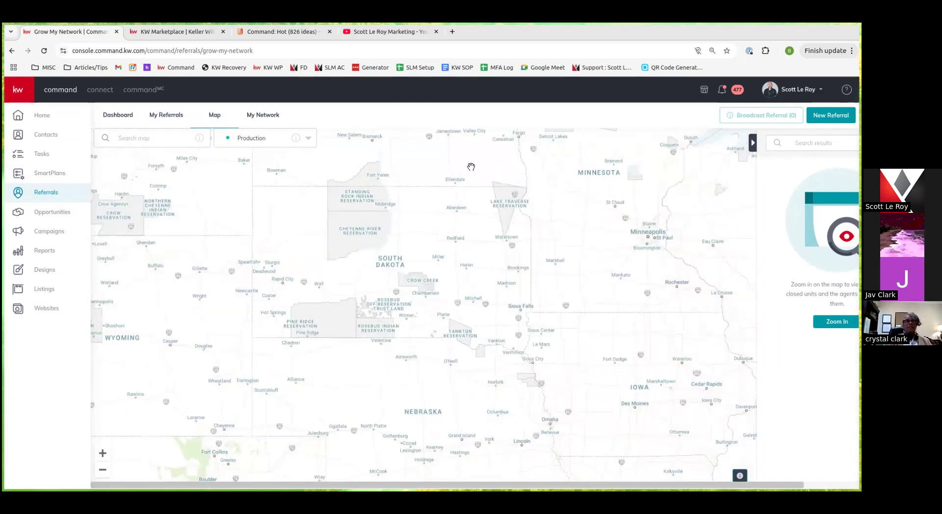
scroll(480, 291, up, 5)
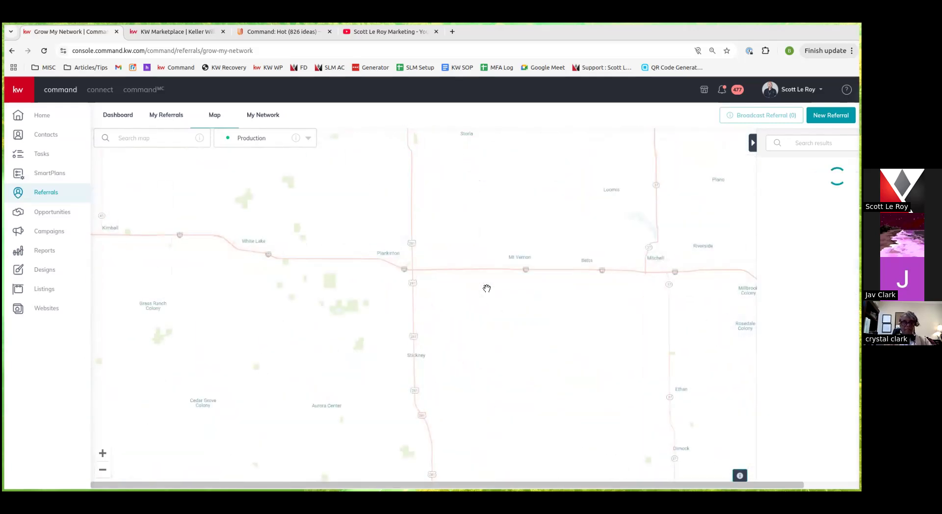
drag(504, 223, 431, 264)
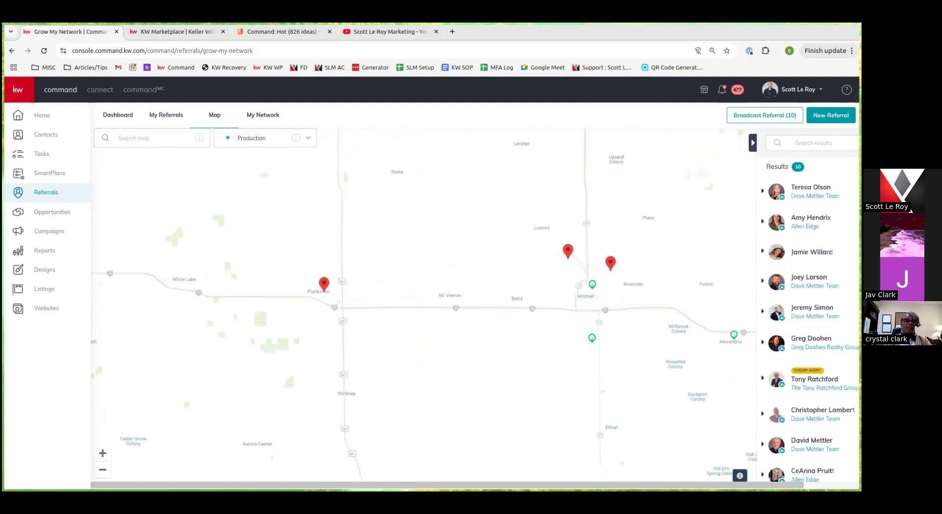
click(277, 140)
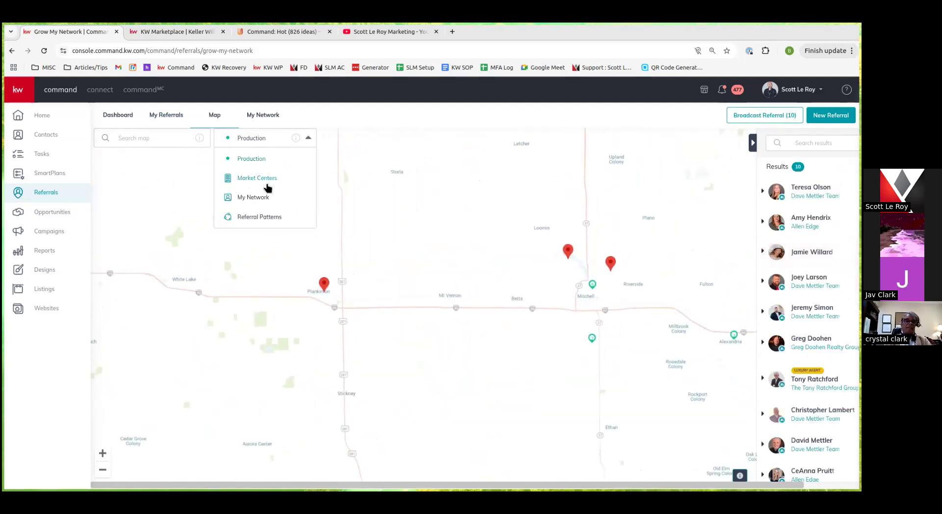
click(271, 224)
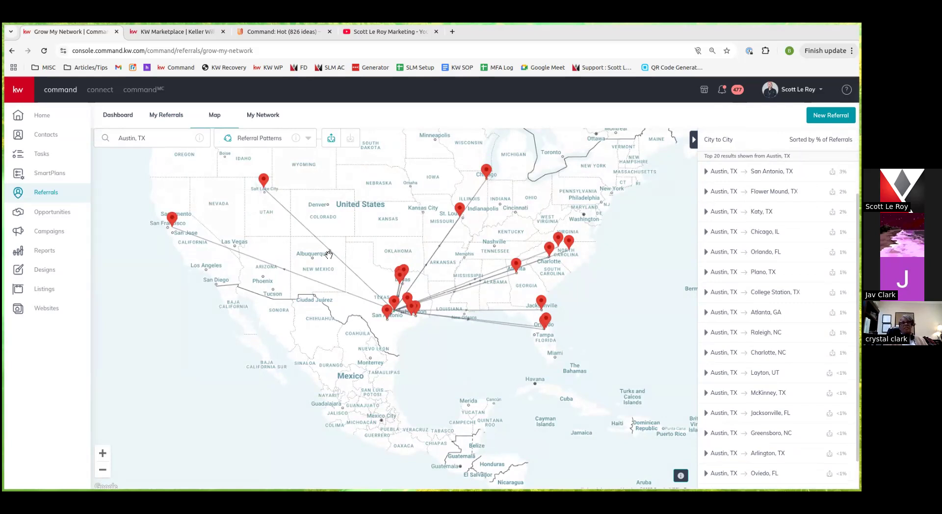
Show the My Network list of 14 referral agents with 70 pending invitations
click(263, 116)
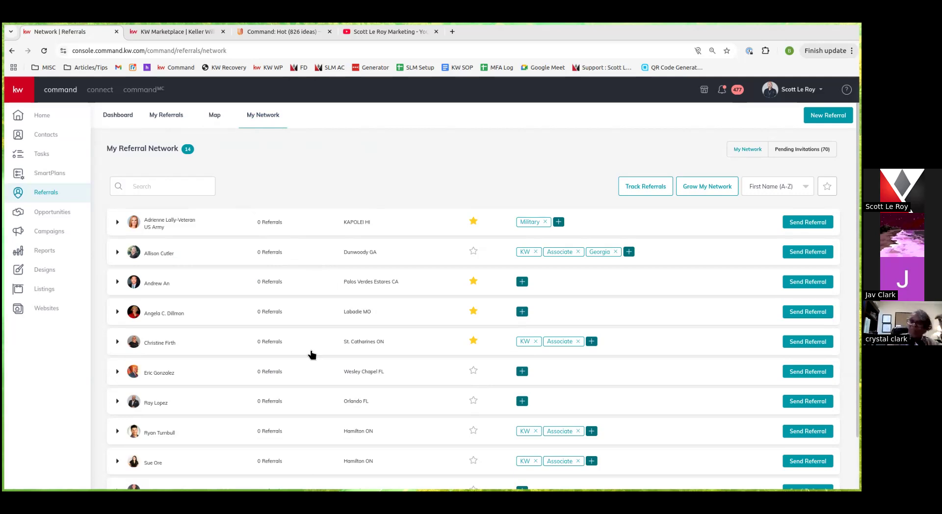
View the Listings, Buyers and Leases pipelines with $12,844,621.60 potential listing GCI
click(59, 217)
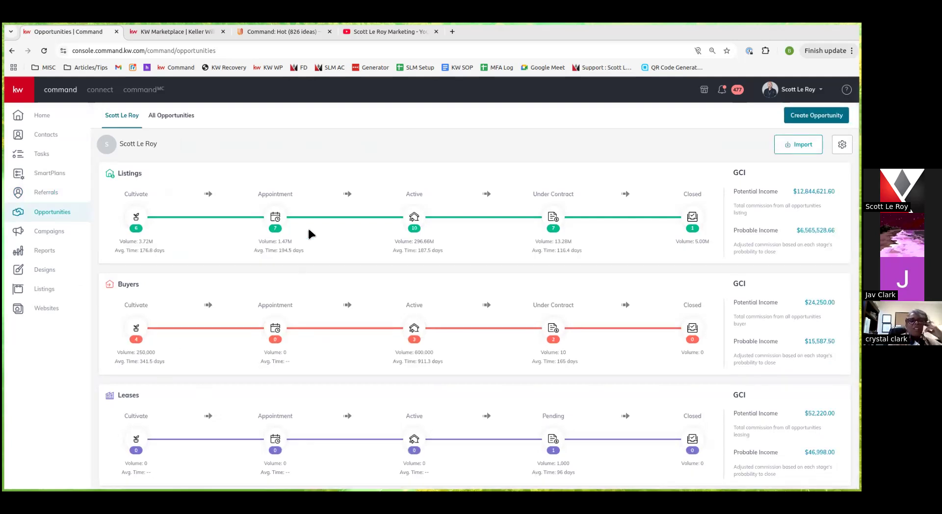
scroll(161, 439, down, 3)
scroll(162, 439, up, 3)
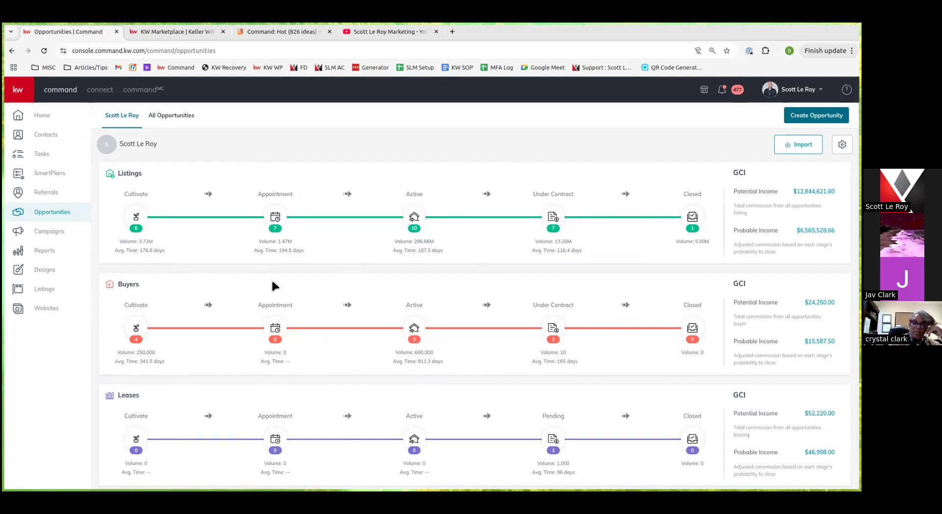
click(138, 225)
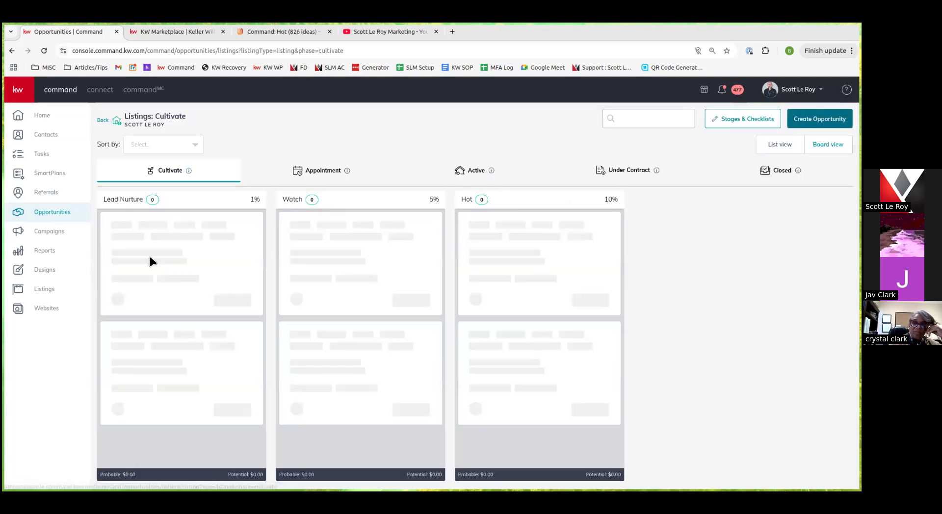
drag(185, 227, 355, 262)
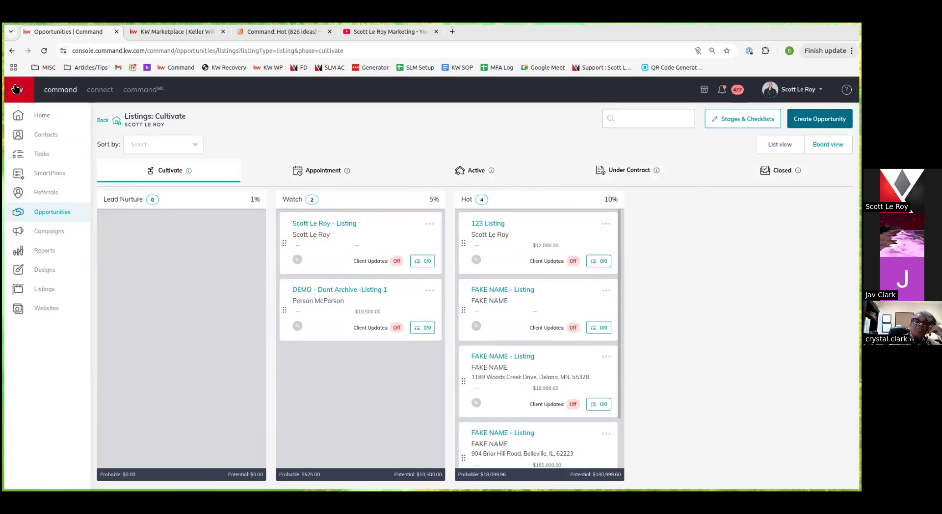
click(12, 50)
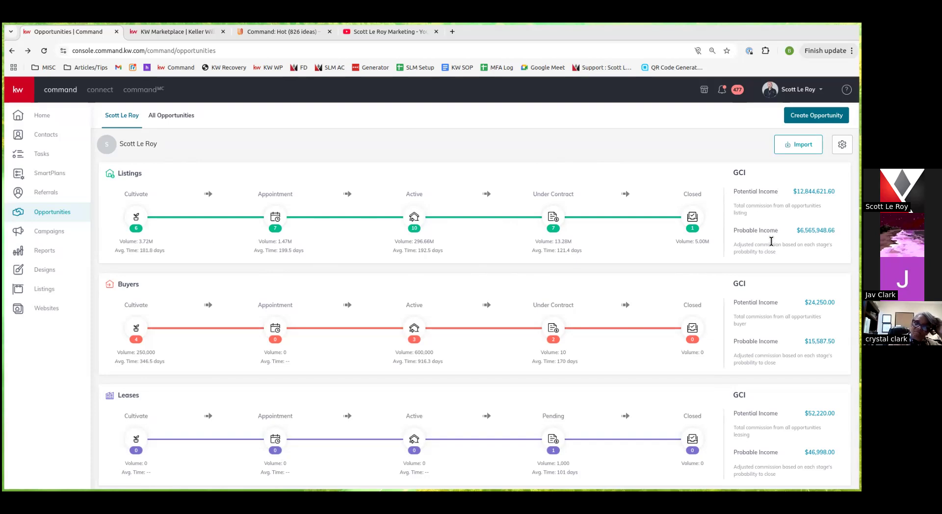
Check the all-opportunities search and filter options, then switch to the agent's pipeline overview
click(169, 118)
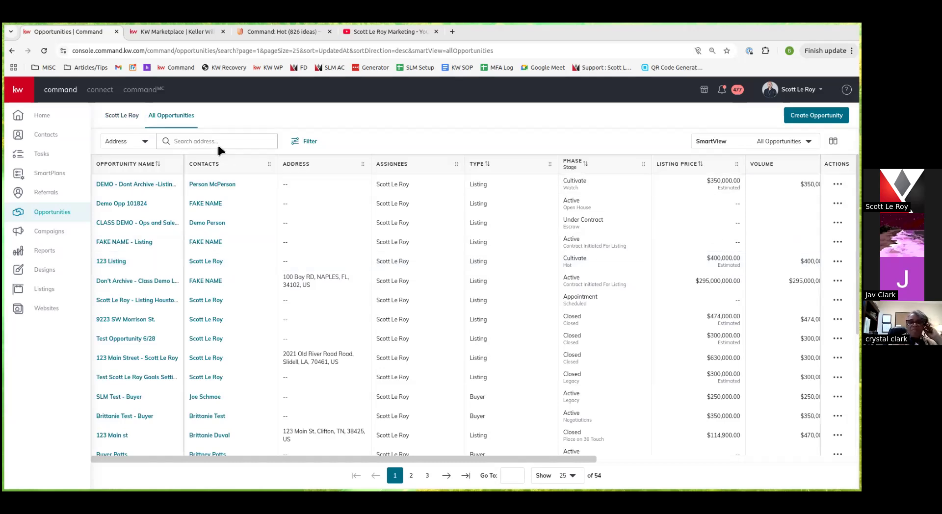
click(116, 142)
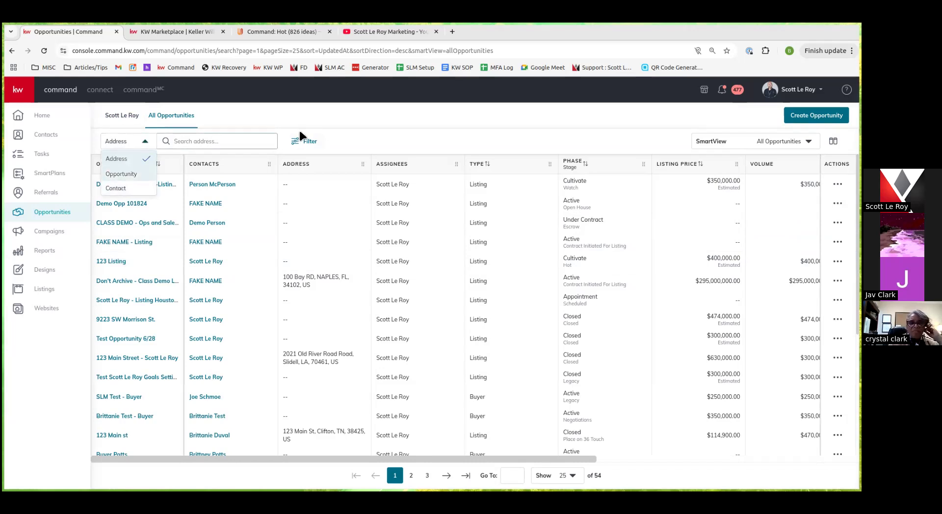
click(307, 141)
scroll(757, 365, down, 4)
scroll(774, 179, up, 4)
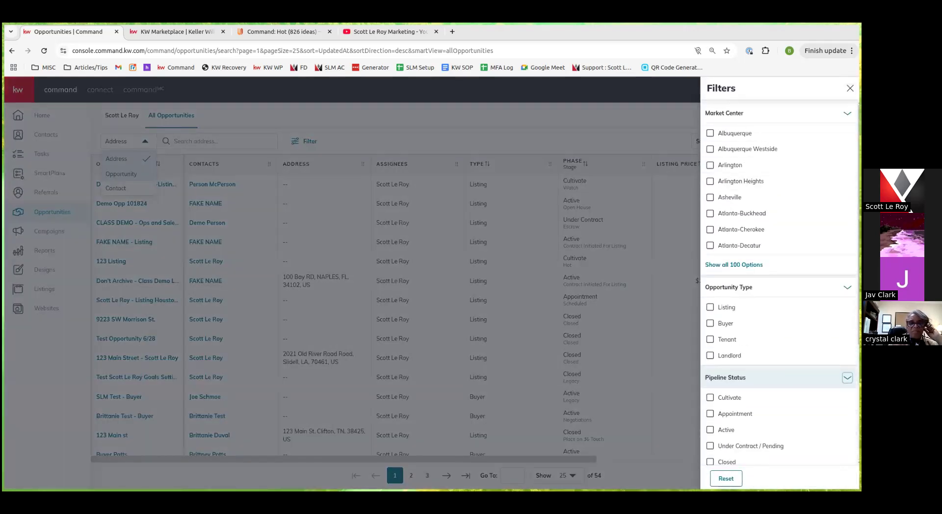
click(850, 88)
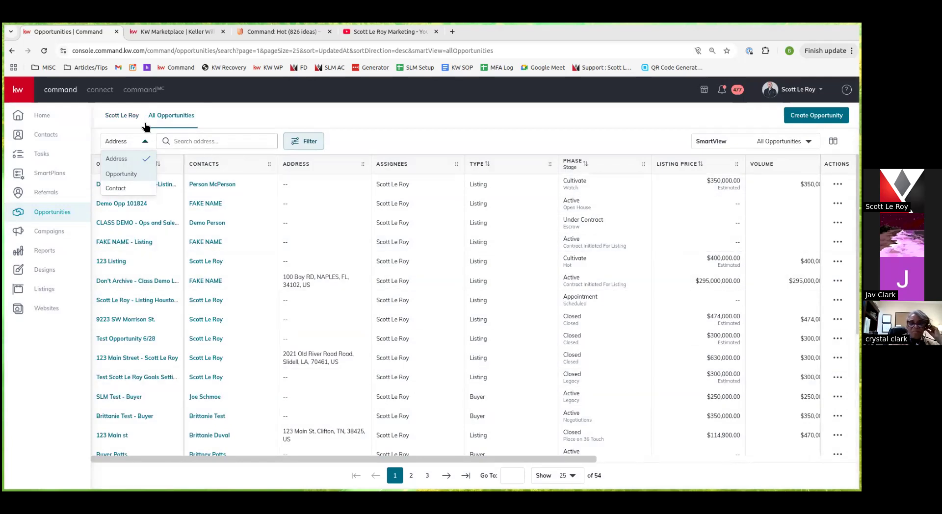
click(122, 115)
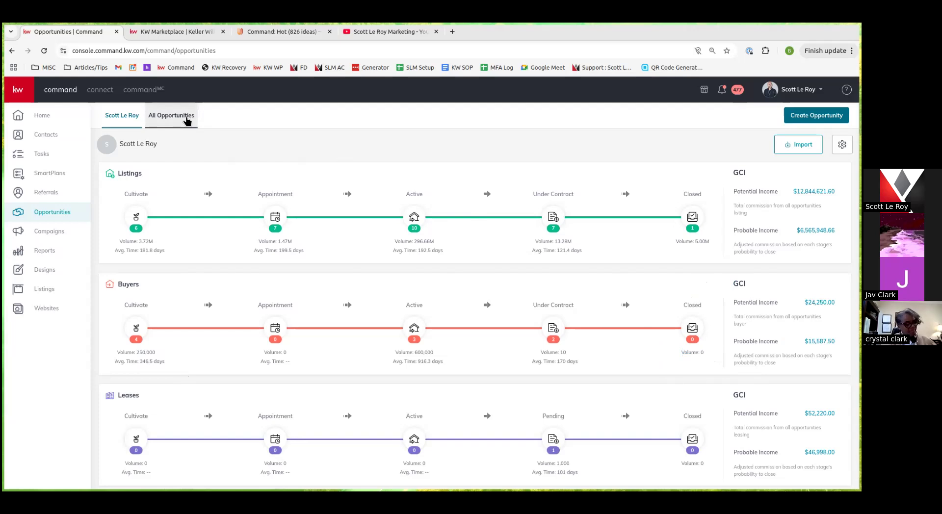
Tour the Paid Ads, Emails, Direct Mail and Social Posts campaign pages, returning to the dashboard
click(57, 231)
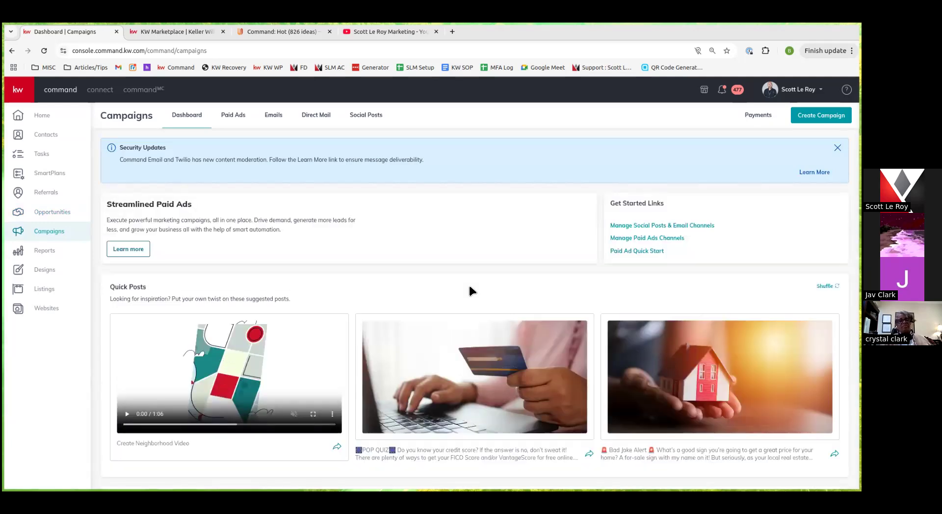
click(225, 115)
click(274, 118)
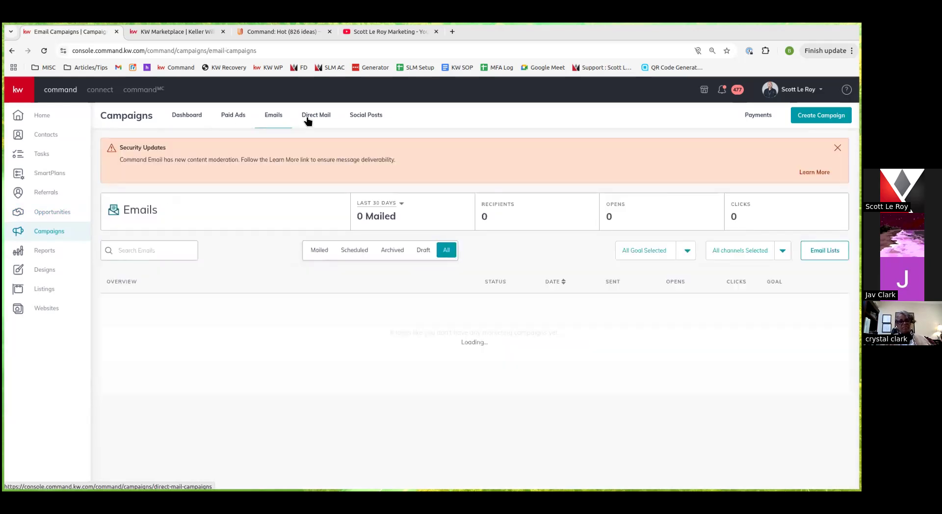
click(307, 121)
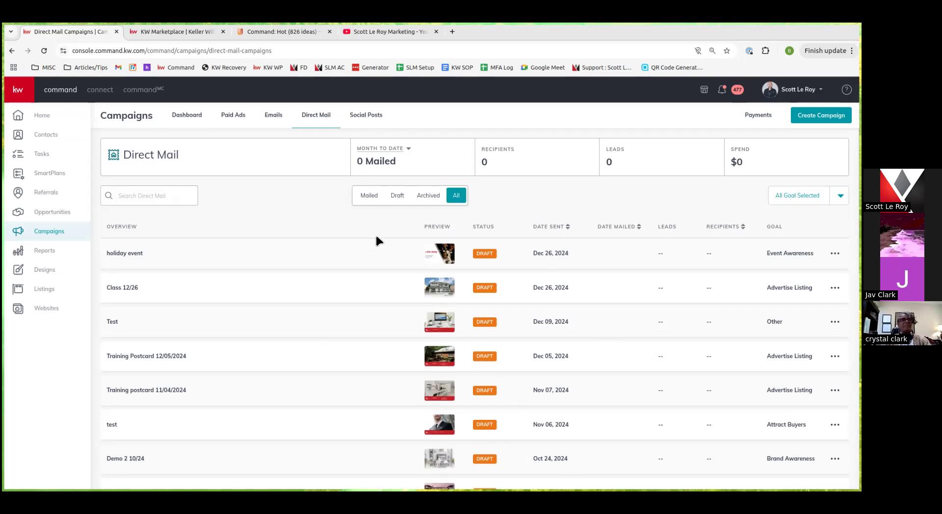
click(360, 124)
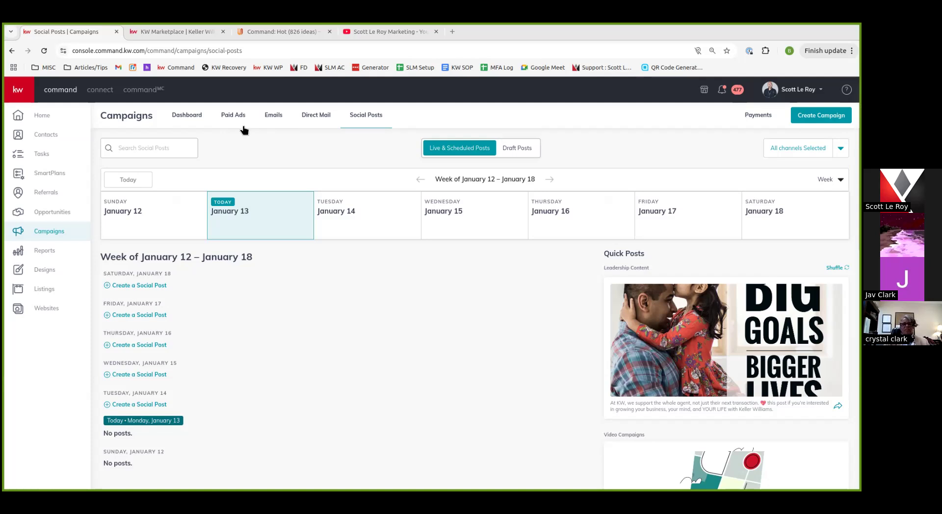
click(176, 122)
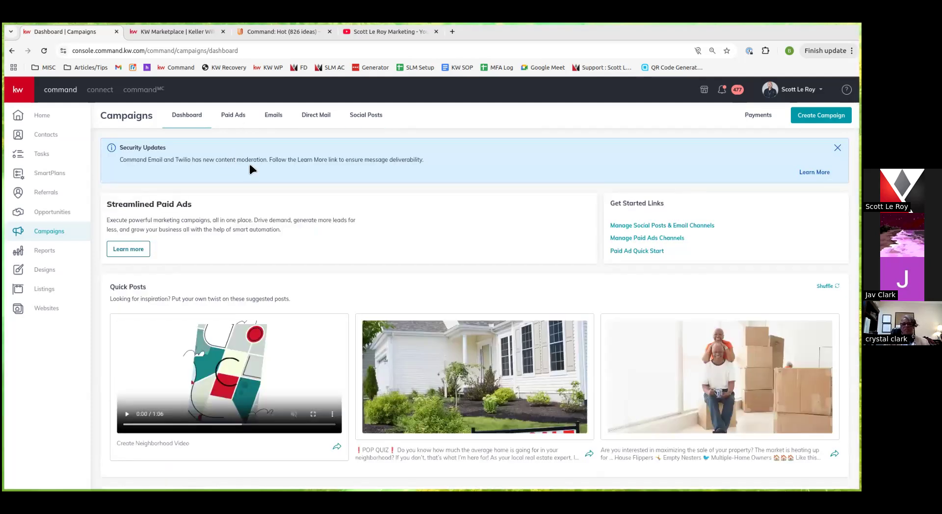
click(43, 255)
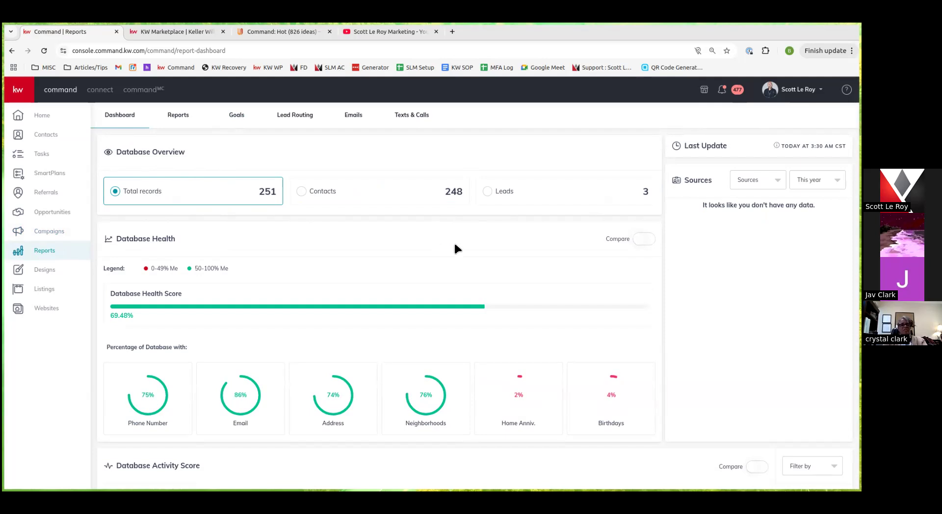
Scroll the Reports dashboard to the 3.6% (30-day) and 93.6% (91-day) Database Activity figures
scroll(198, 327, down, 1)
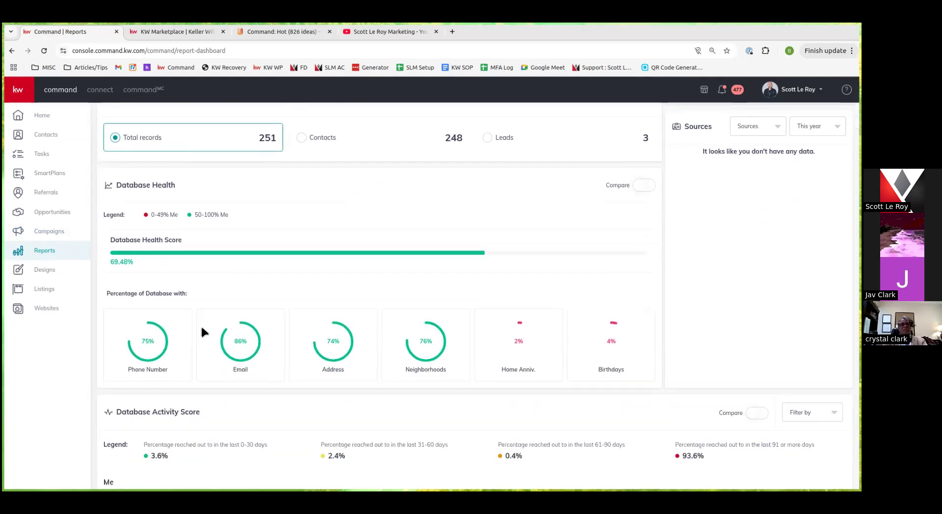
scroll(431, 289, down, 1)
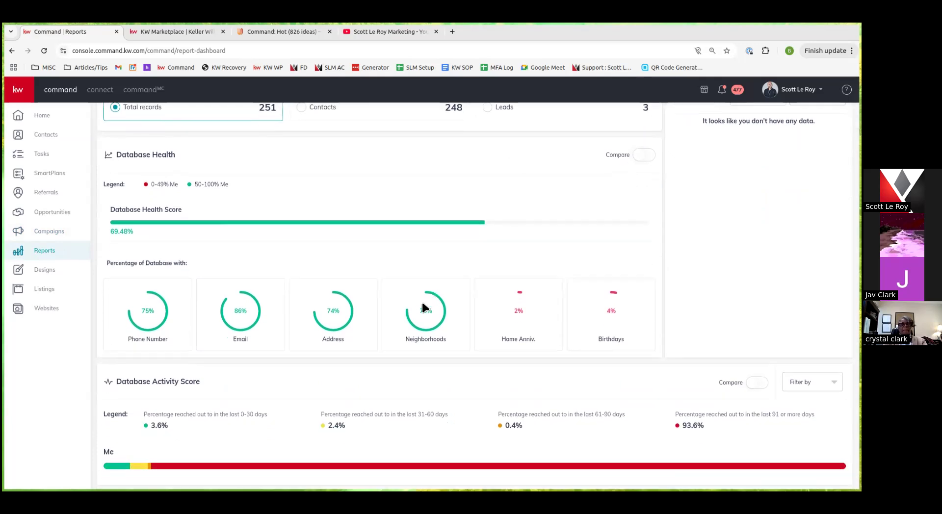
scroll(424, 309, up, 2)
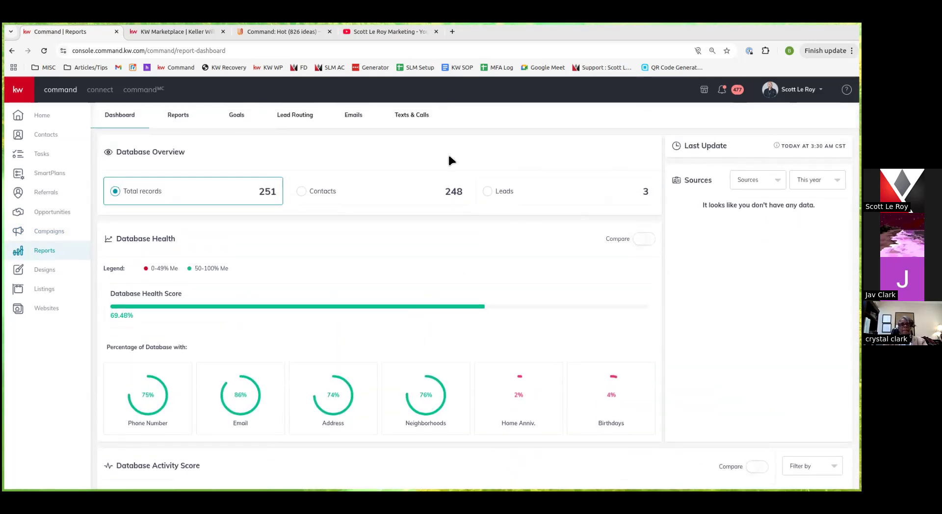
Browse the Opportunities Report, then view the Goals report of 2025 goals versus actual and profit tracker
click(176, 120)
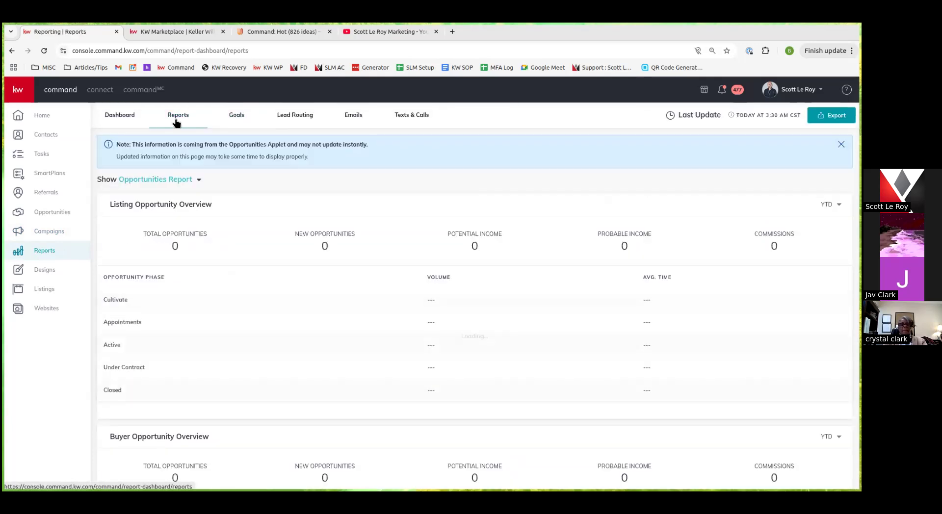
scroll(294, 326, down, 1)
scroll(292, 320, down, 3)
scroll(293, 318, up, 4)
click(245, 112)
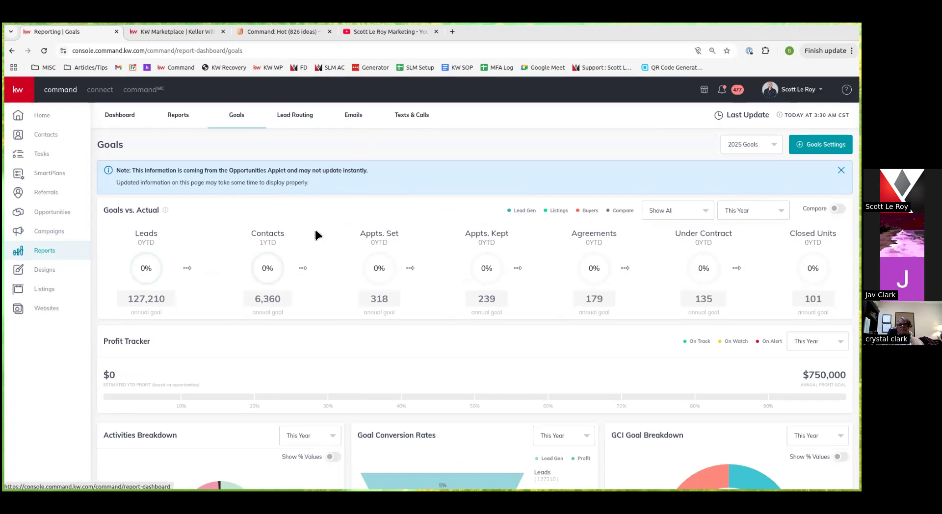
click(125, 118)
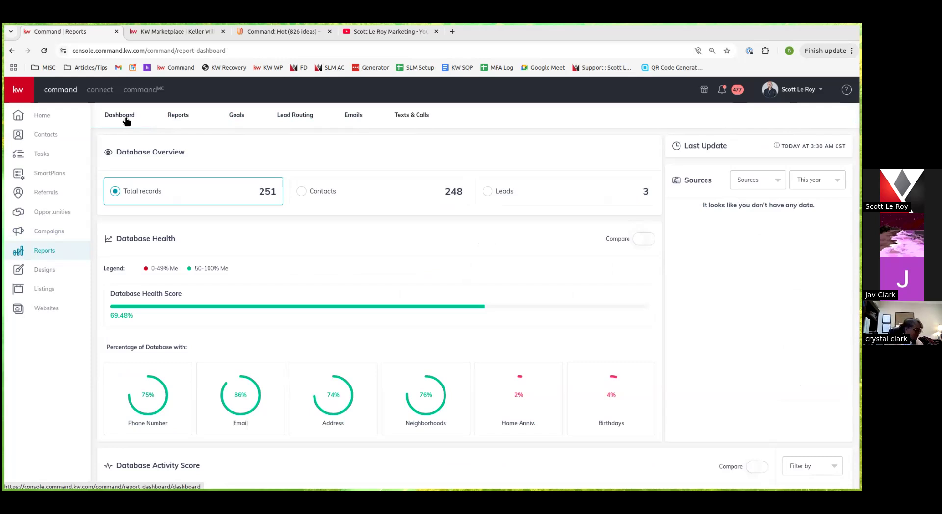
Scroll the reports dashboard's contact stats, then open the Designs library of 689 saved designs
scroll(182, 380, down, 2)
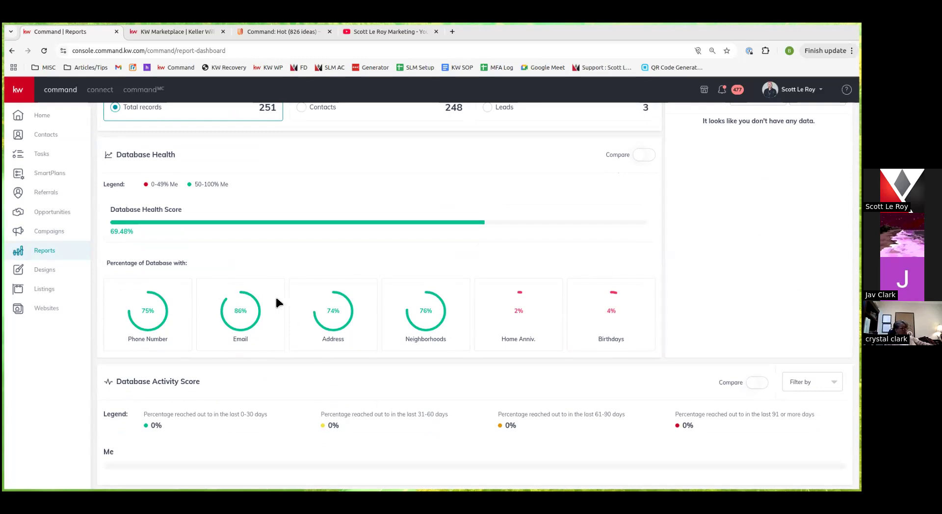
click(41, 271)
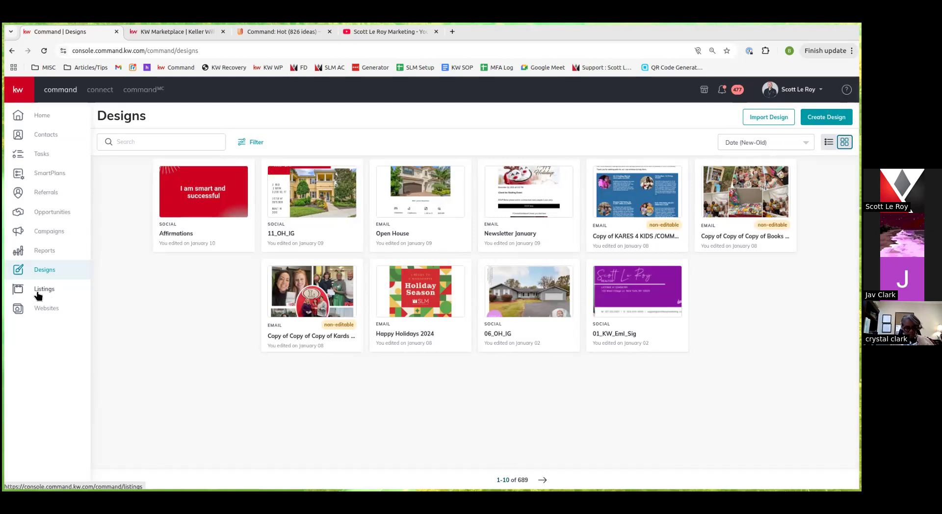
Open Listings to see the $299,000 Market Center Exclusive listing under My Listings
click(38, 294)
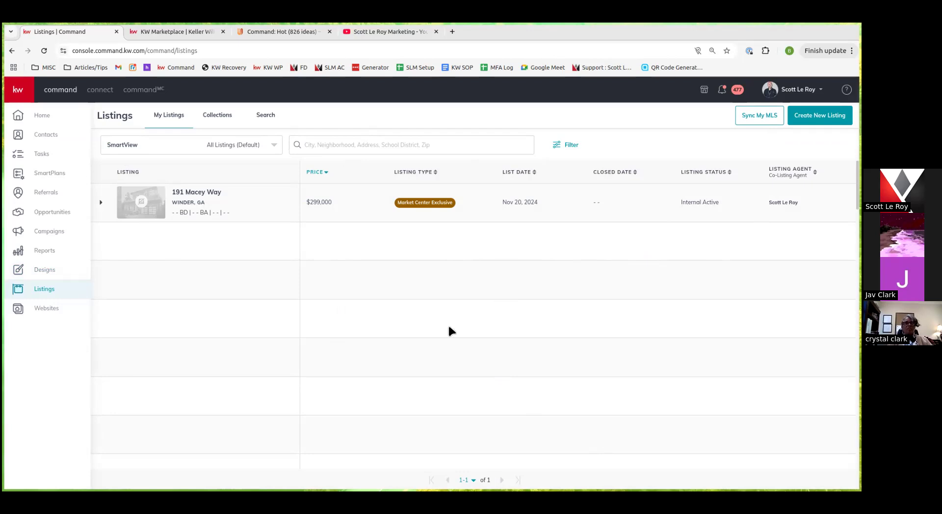
View saved listing Collections, then open map-based listing Search and zoom the map toward St. Louis
click(221, 123)
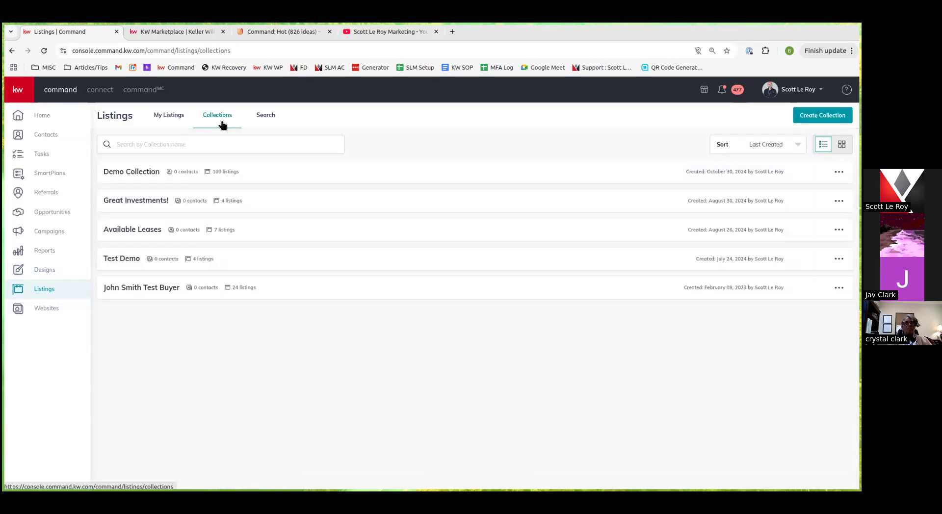
click(269, 117)
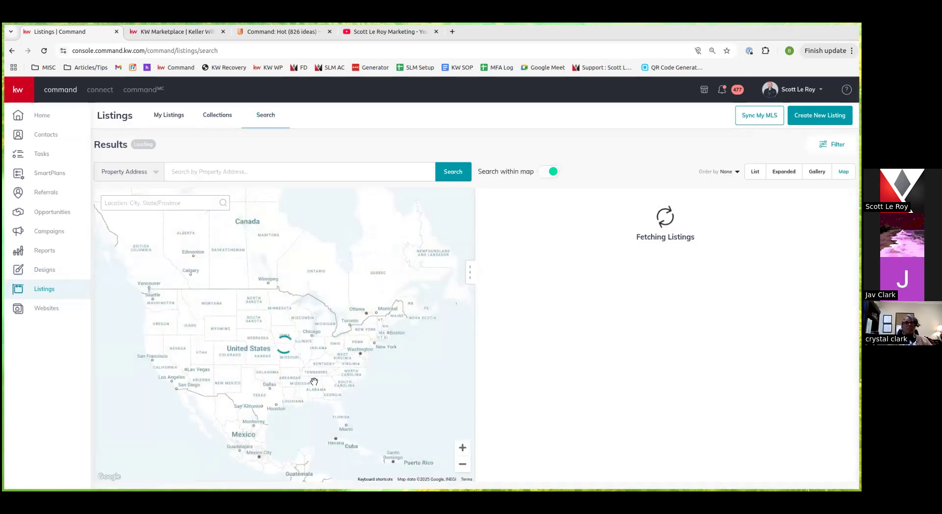
scroll(292, 354, up, 1)
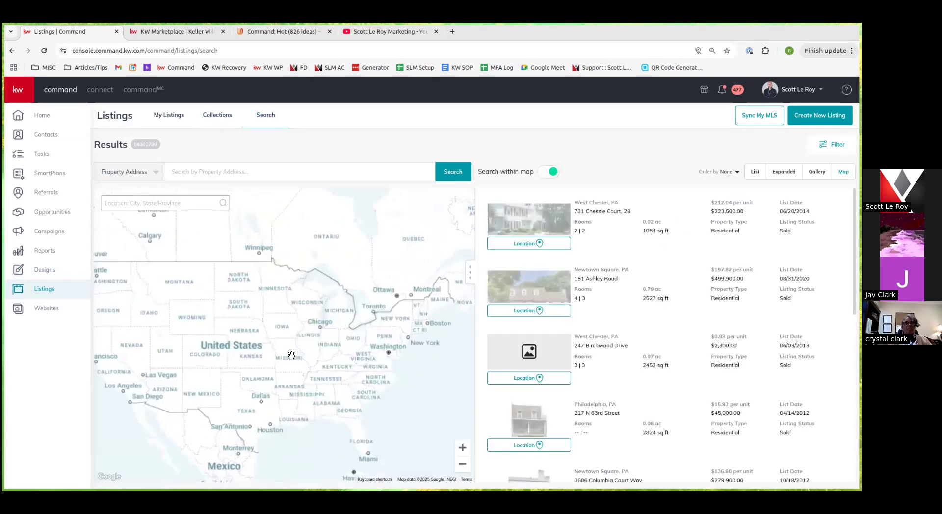
scroll(291, 354, up, 1)
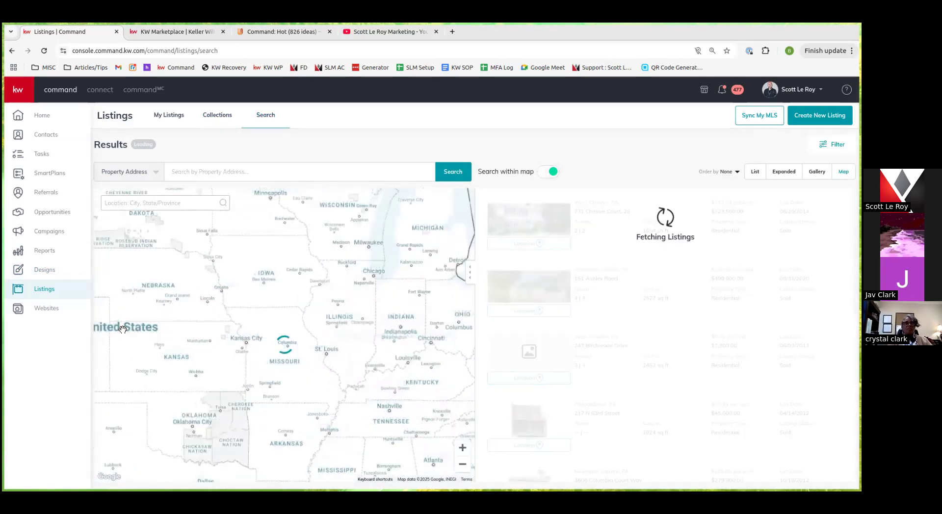
Review the Websites settings page, then launch Edit My Website to open the CMS dashboard
click(31, 309)
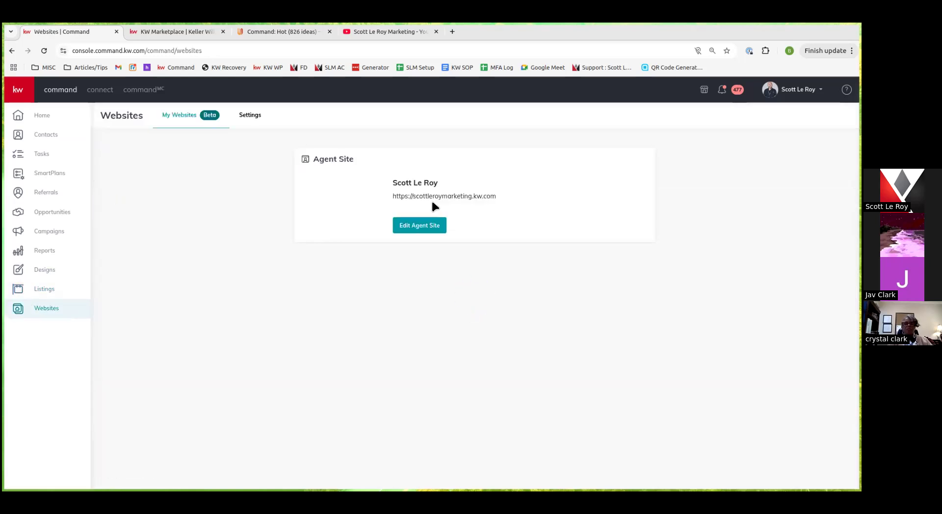
click(251, 117)
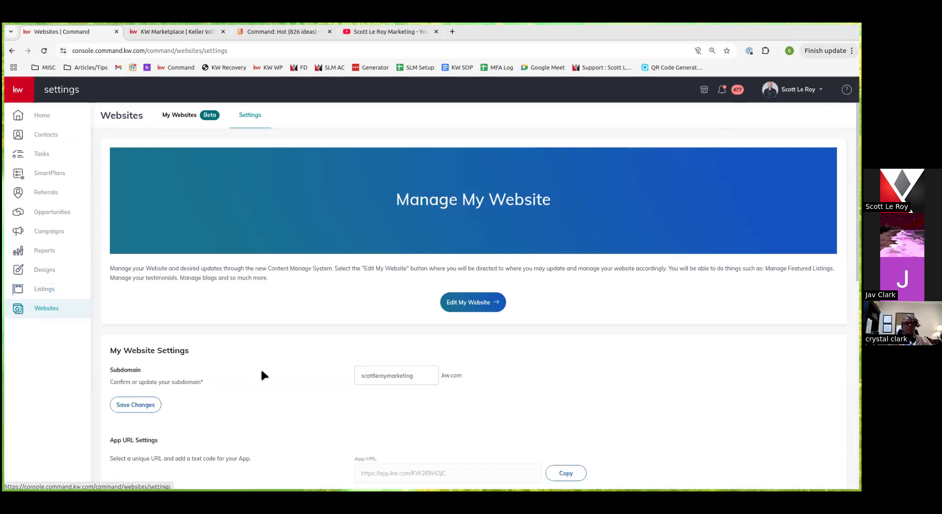
scroll(268, 329, down, 2)
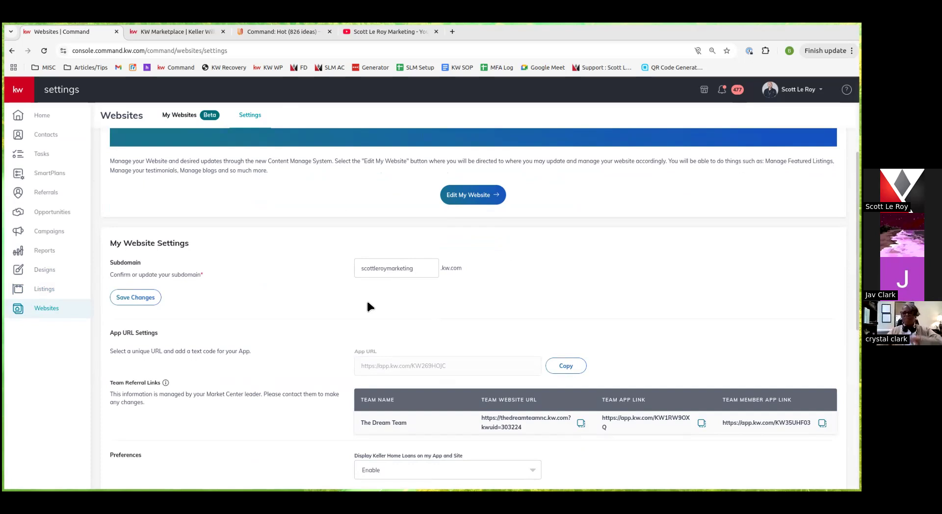
scroll(367, 302, down, 1)
scroll(367, 305, down, 2)
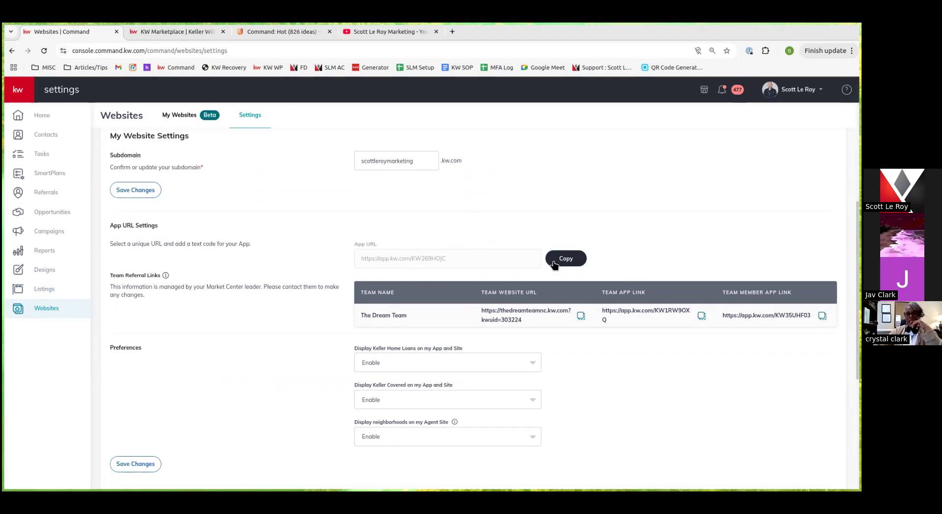
scroll(282, 316, down, 2)
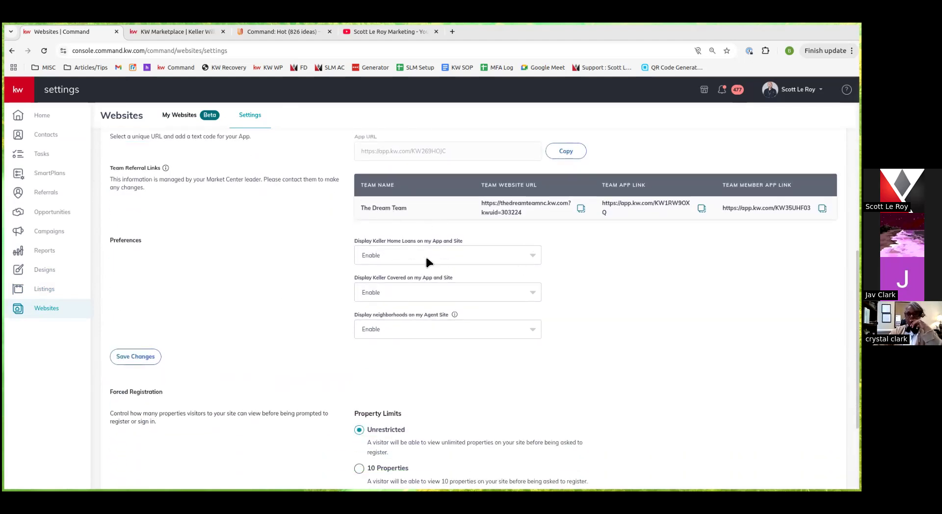
scroll(400, 339, down, 3)
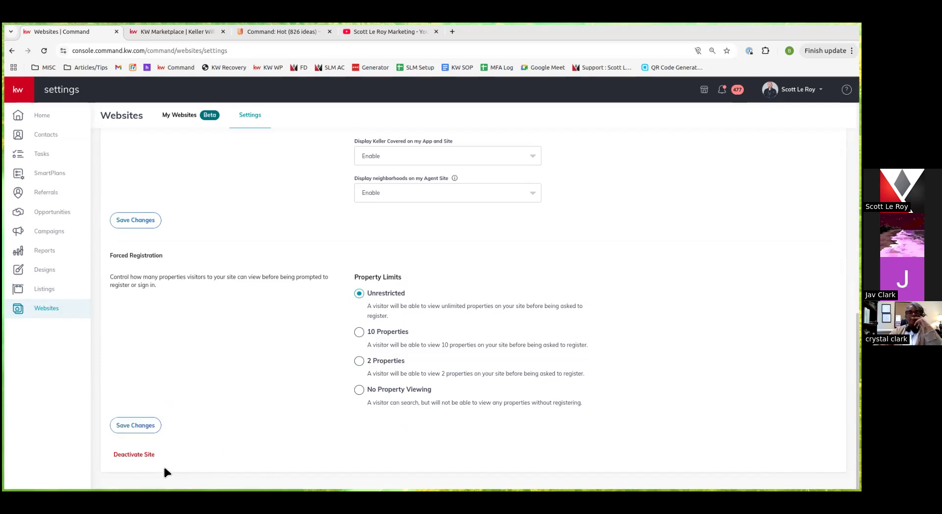
scroll(295, 384, up, 10)
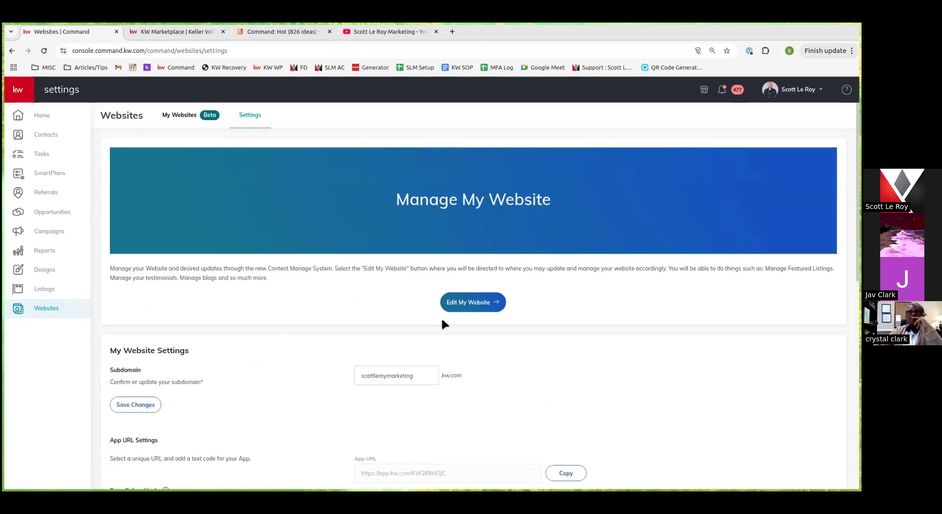
click(484, 303)
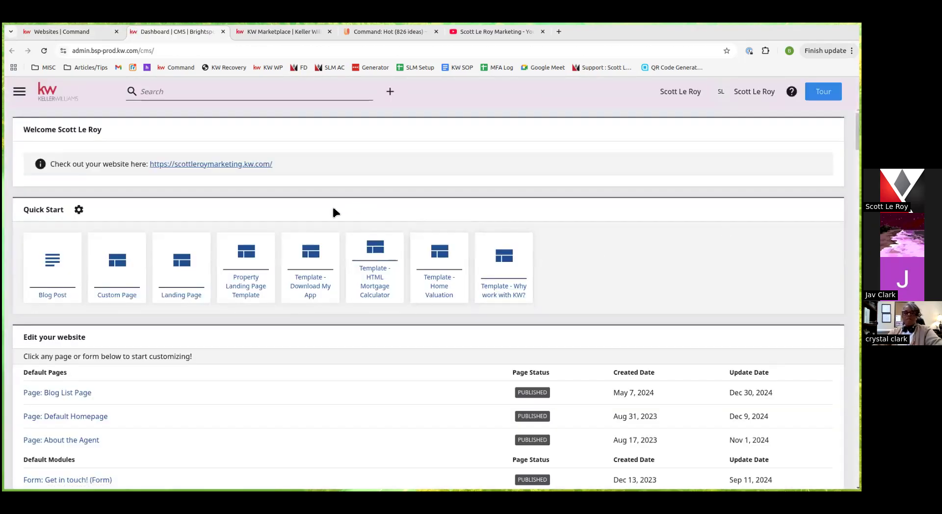
Close the Brightspot CMS tab, go to My Websites, and start editing the Agent Site
scroll(186, 322, down, 3)
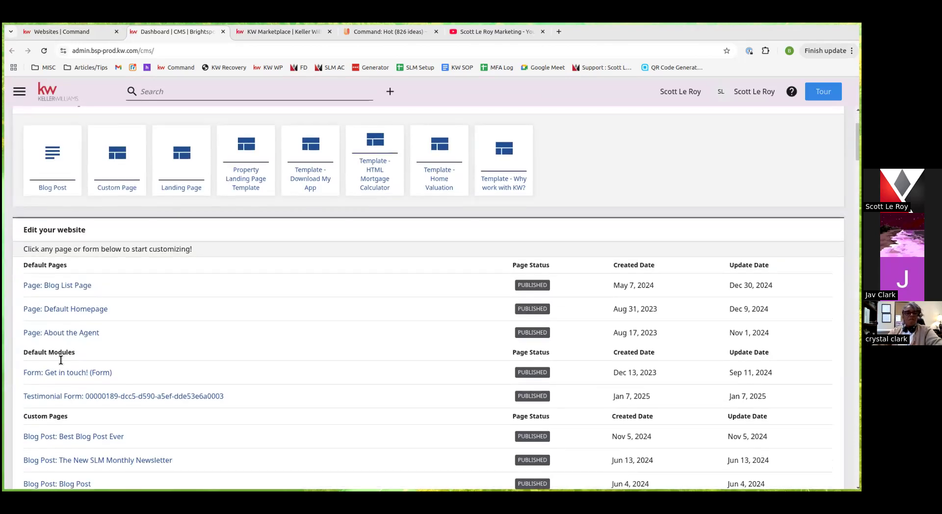
scroll(284, 401, up, 3)
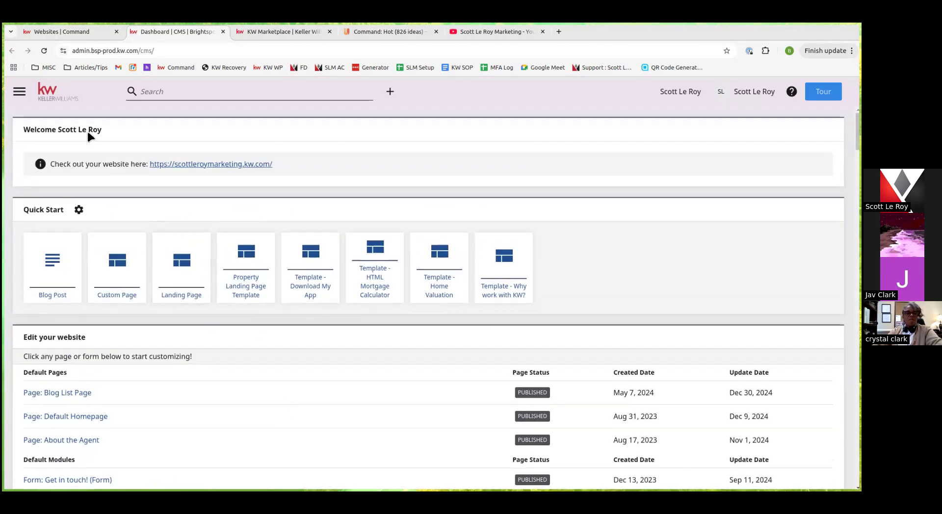
click(223, 31)
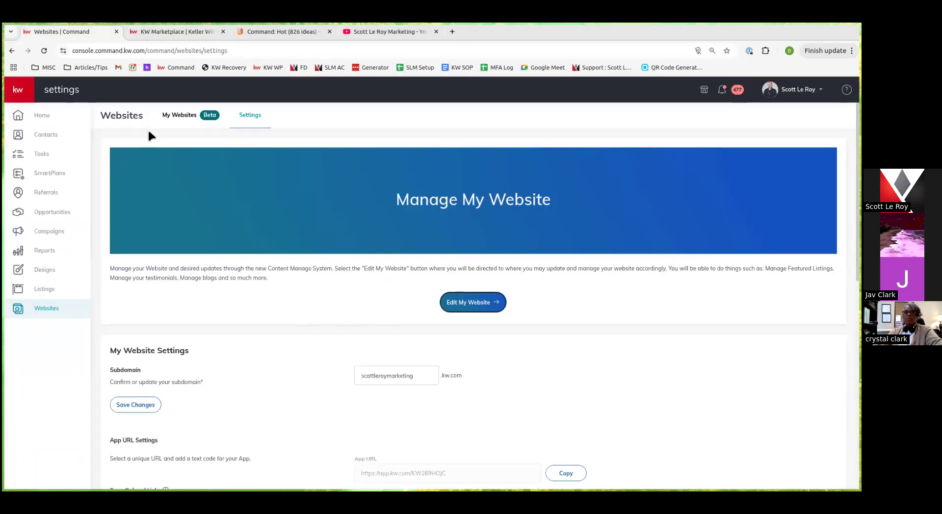
click(191, 117)
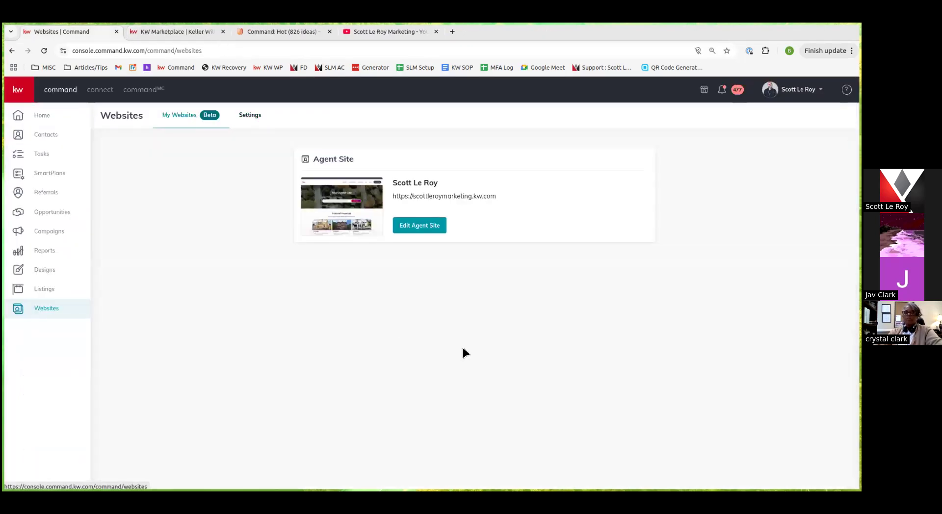
click(421, 228)
Look over the Homepage, add-section, colour styling and Pages panels, then switch to Expert Mode
click(64, 170)
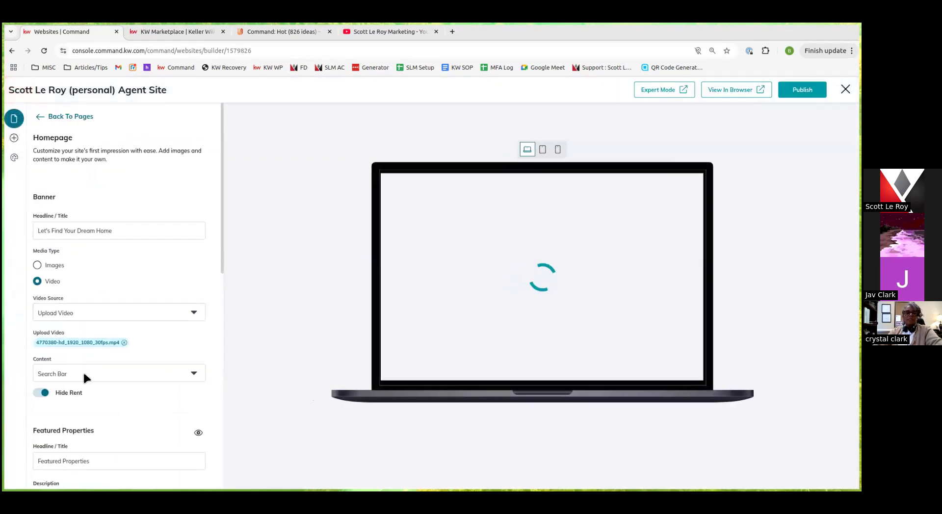
scroll(99, 279, down, 5)
click(14, 138)
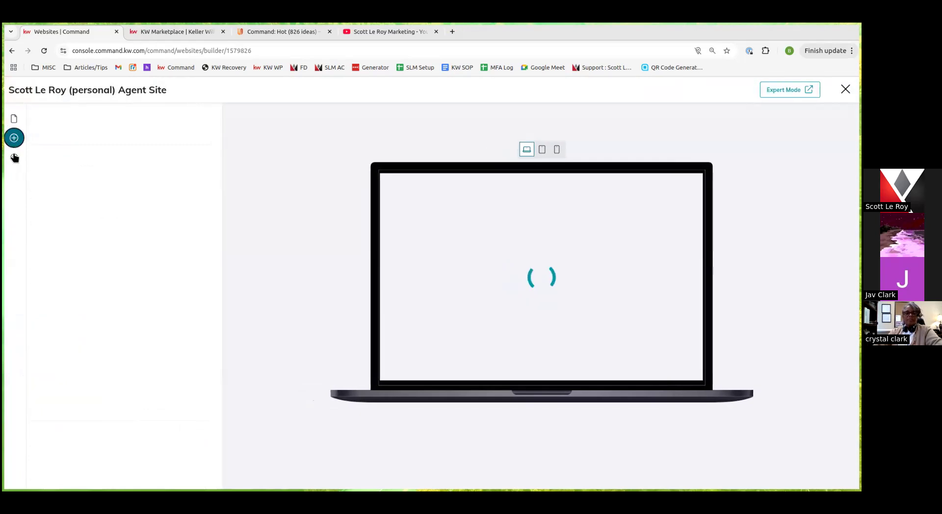
click(14, 157)
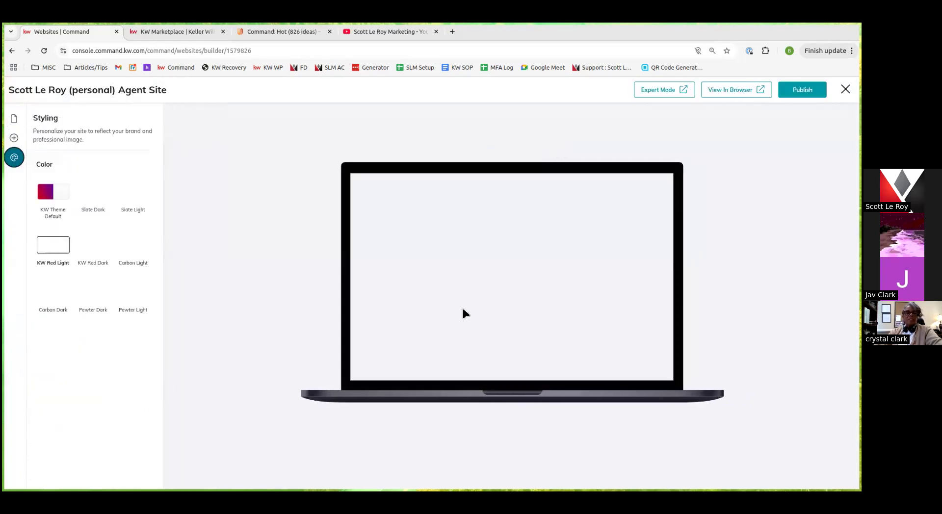
click(14, 117)
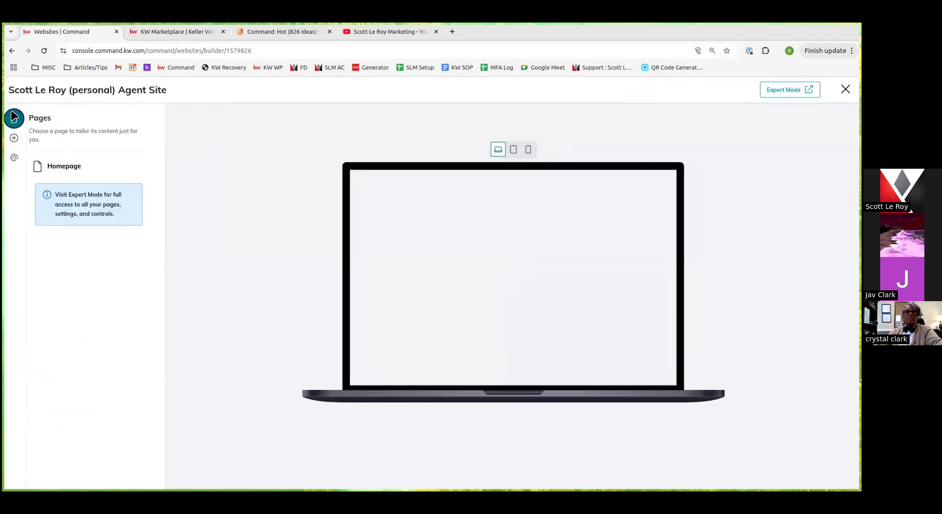
click(787, 90)
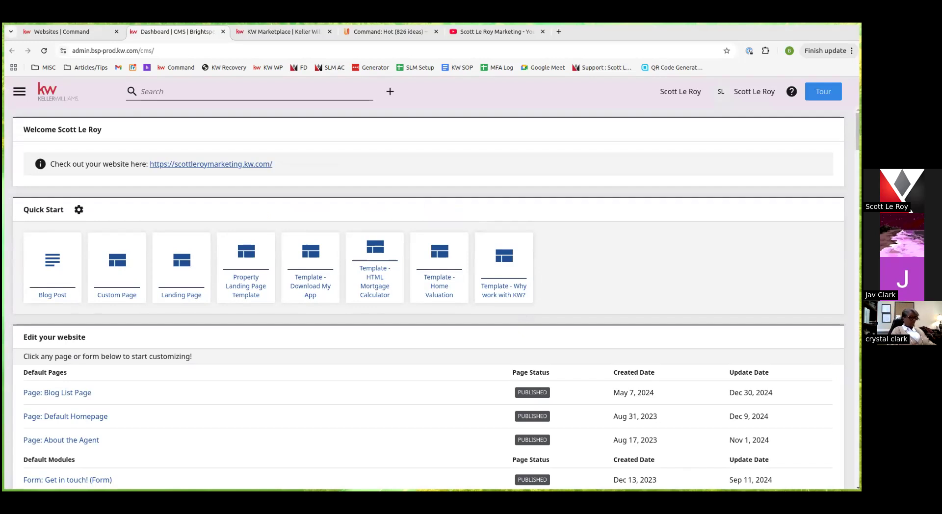
Open scottleroymarketing.com in a new tab via 'scot' and go to the Agent Resources login page
click(558, 32)
text(scottleroymarketing.com)
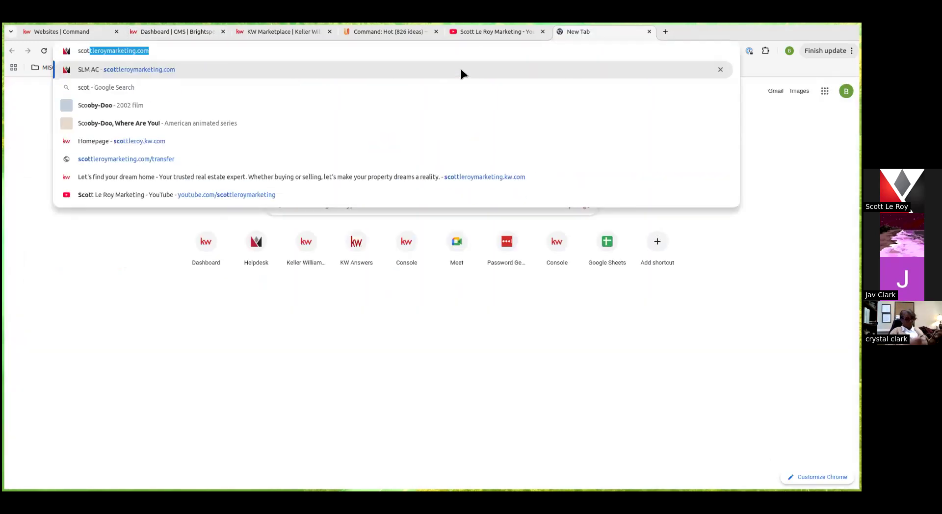
click(460, 70)
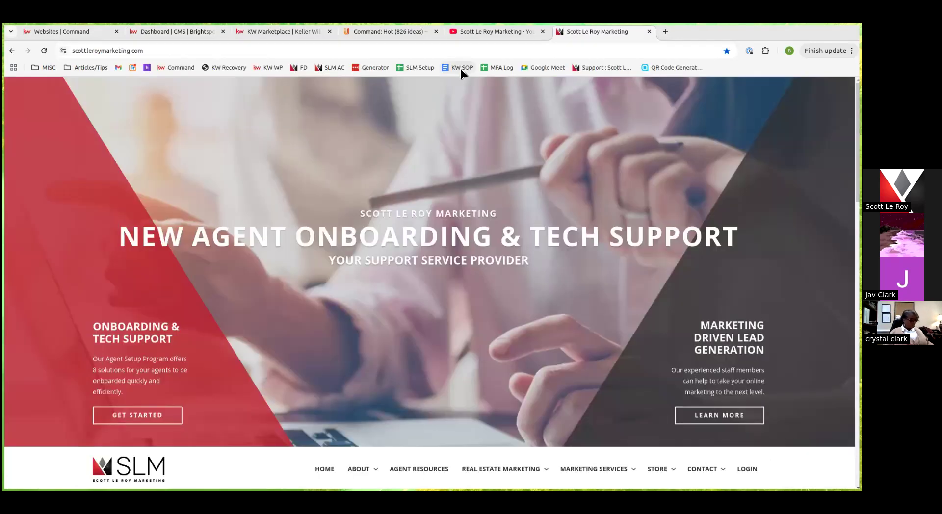
scroll(633, 150, down, 1)
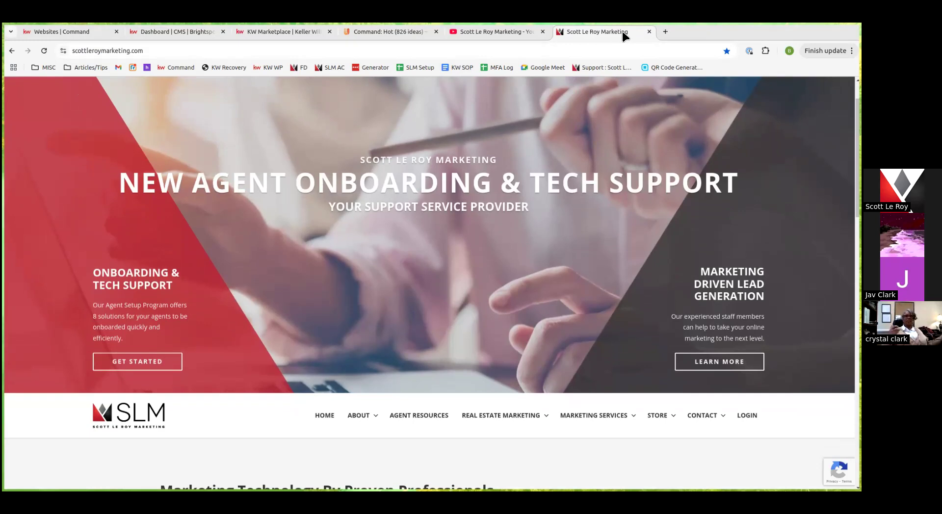
drag(622, 32, 619, 83)
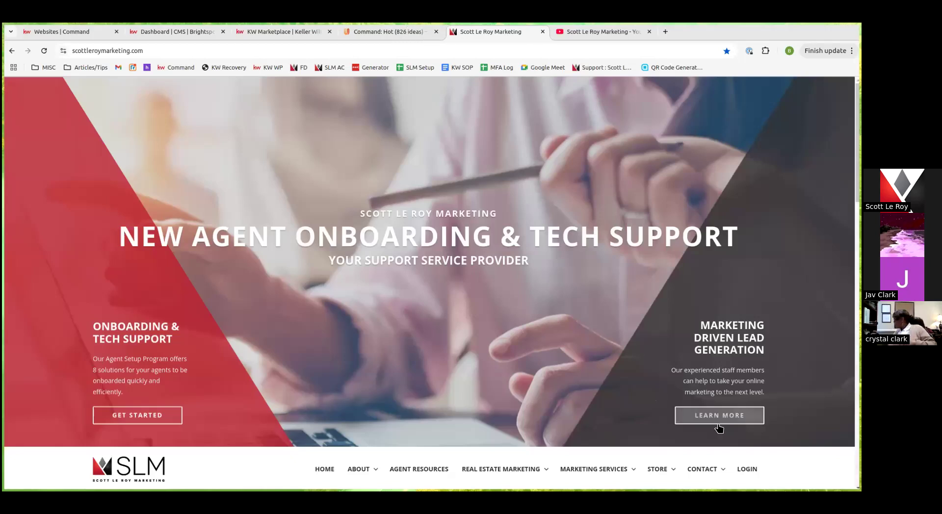
click(746, 469)
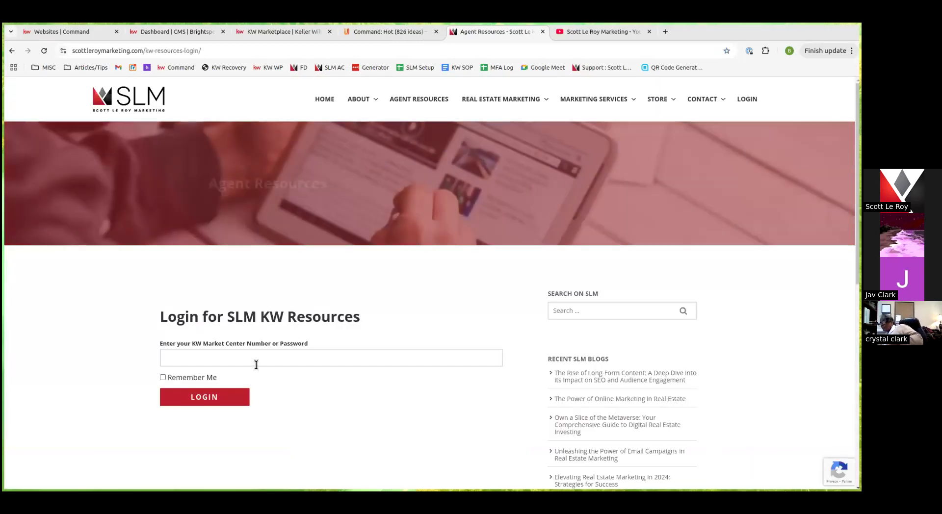
Enter the market center password and log in to SLM KW Resources
text(123)
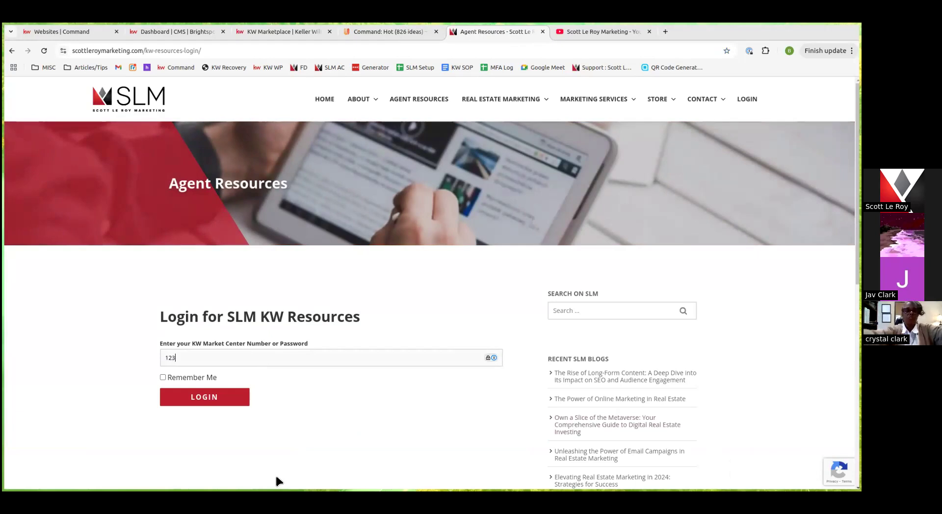
click(213, 400)
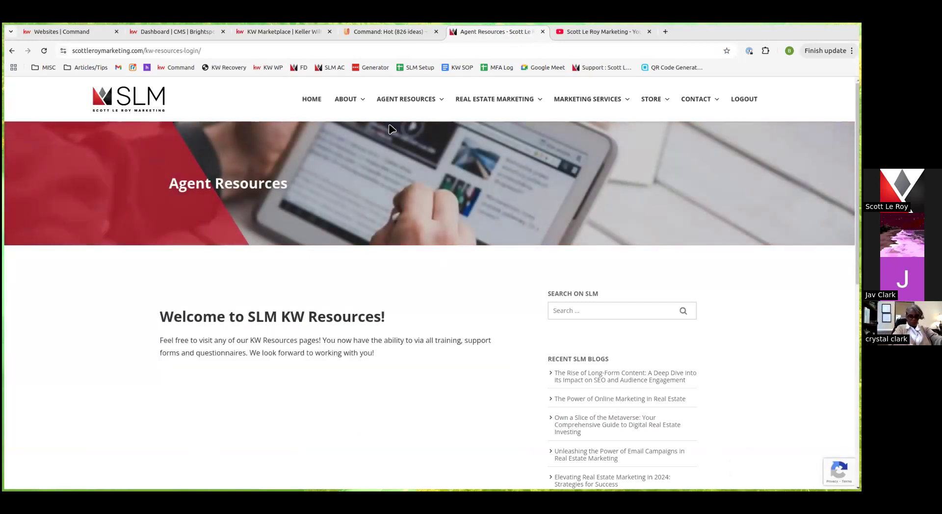
Open Agent Resources > Training > Training Calendar and scroll through the January 2025 webinar classes
mouse_move(410, 102)
mouse_move(435, 172)
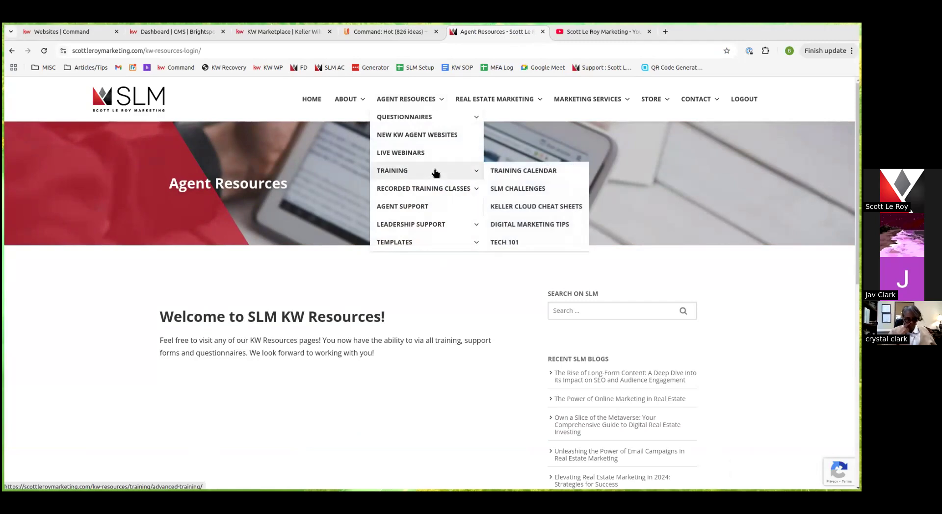
click(517, 172)
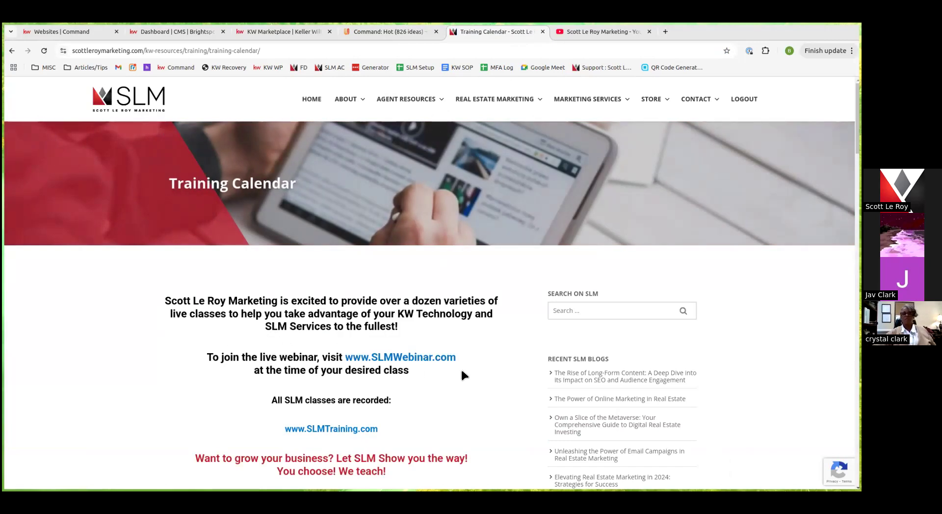
scroll(461, 362, down, 3)
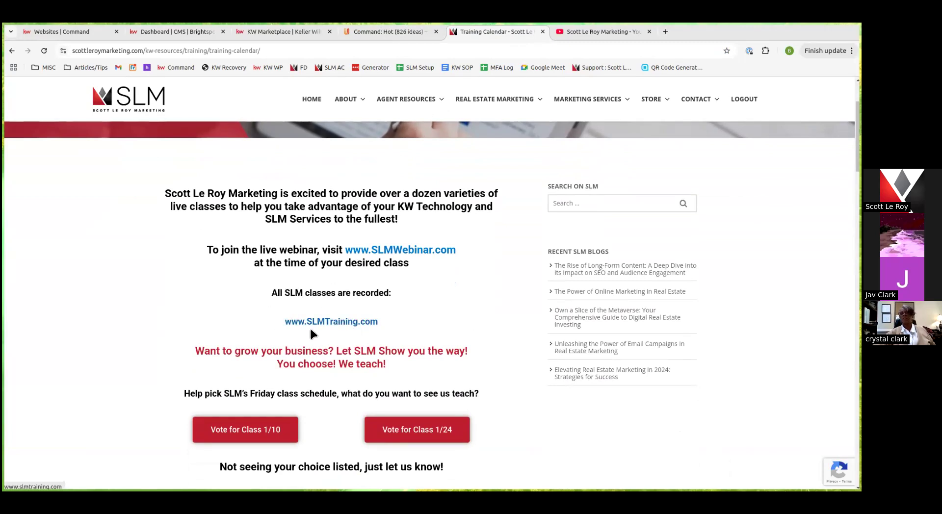
scroll(251, 324, down, 2)
scroll(250, 327, down, 5)
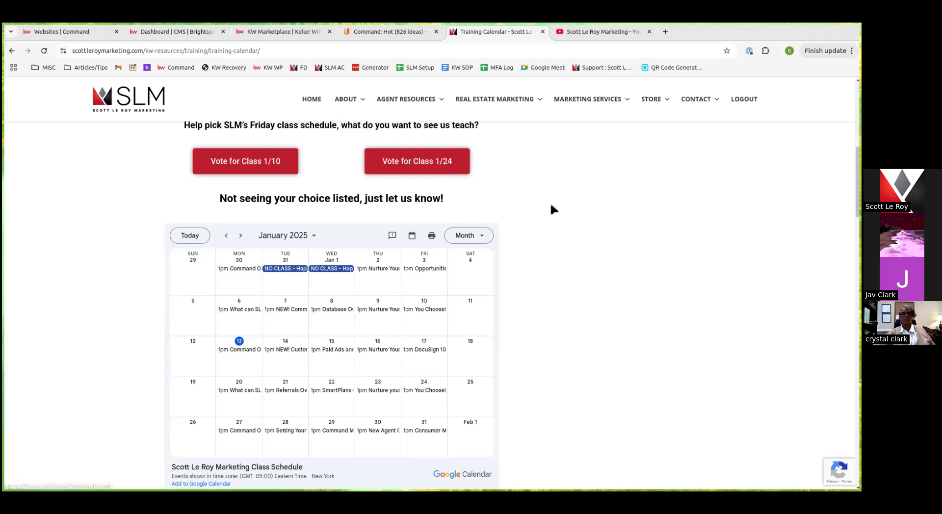
scroll(552, 220, down, 1)
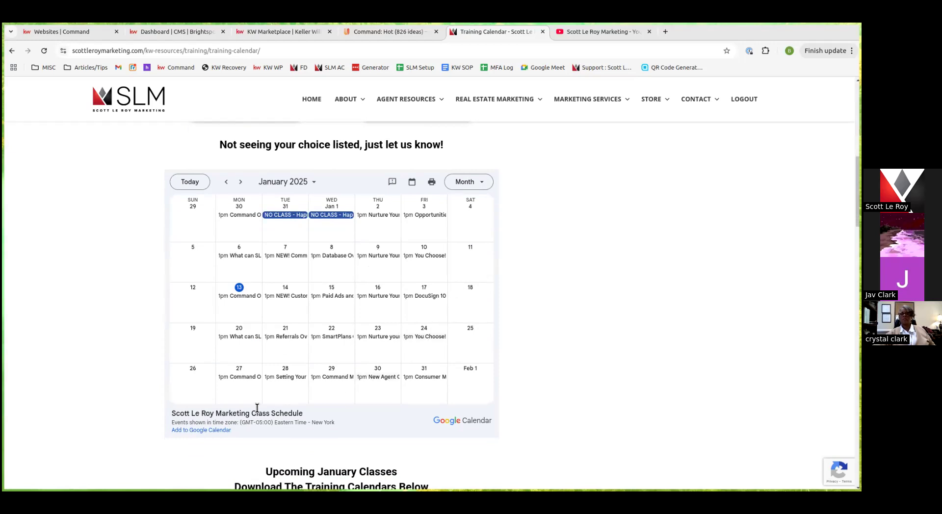
scroll(527, 321, down, 6)
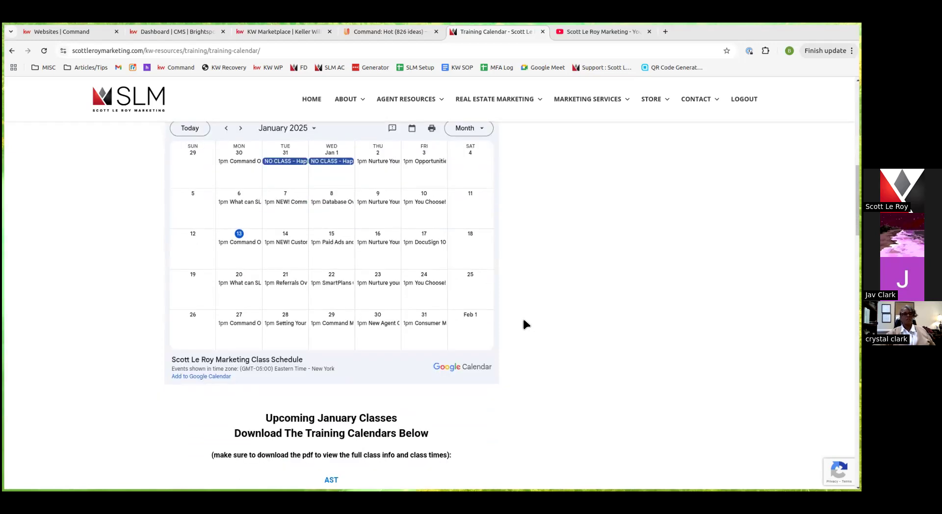
scroll(524, 324, up, 1)
Open the EST January training flyer PDF to see the weekday 1PM-2PM webinar classes
click(330, 278)
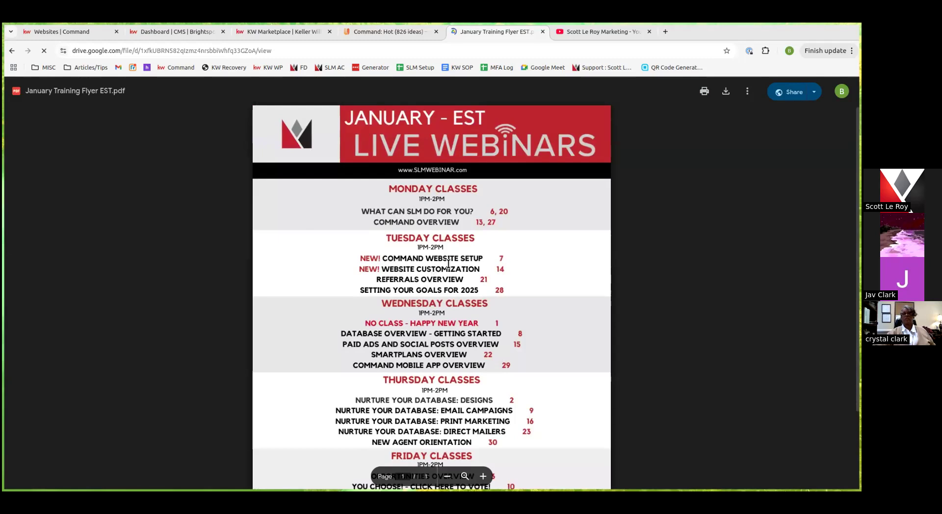
scroll(448, 263, down, 1)
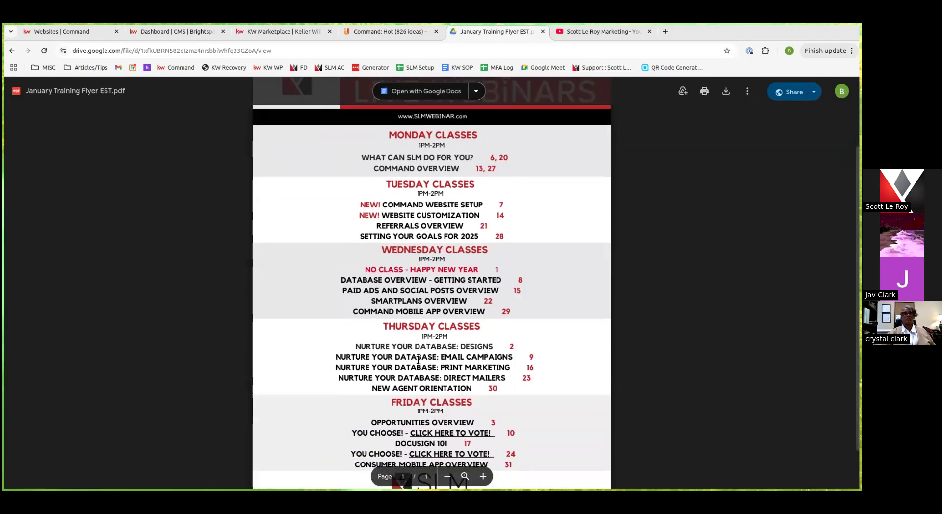